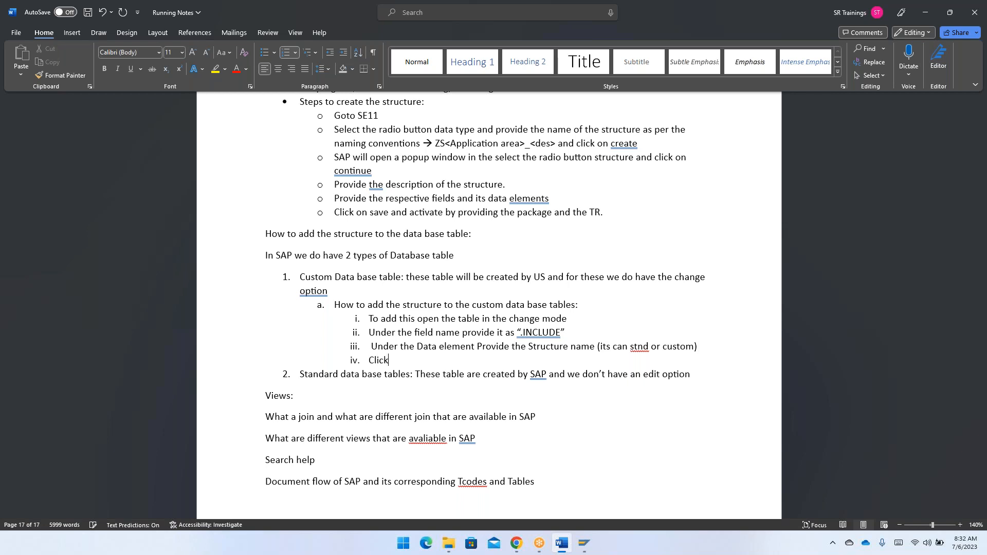
- Complete item iv of the custom table instructions as "Click on save and activate." and leave an unnumbered blank line after it
{"action": "type", "text": "nd activate ."}
{"action": "key", "text": "Return"}
{"action": "key", "text": "BackSpace"}
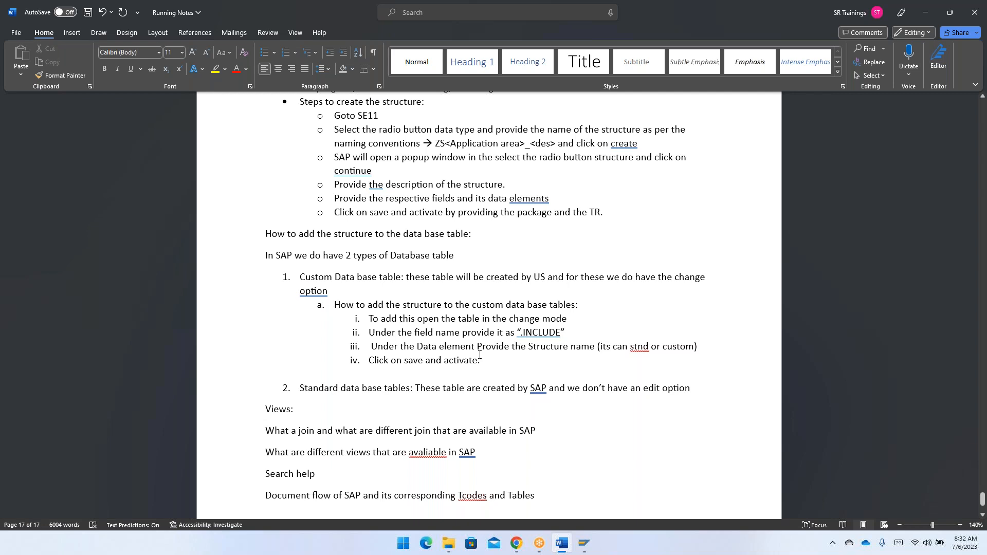
- Switch to SAP and call transaction SE11 in the current session to reach the ABAP Dictionary initial screen
{"action": "key", "text": "alt+Tab"}
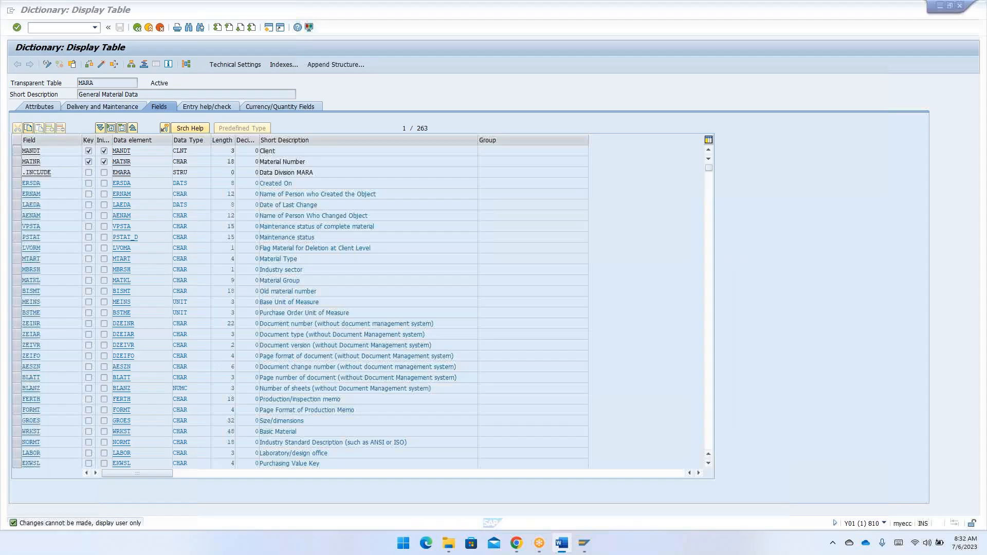
{"action": "left_click", "coordinate": [72, 27]}
{"action": "type", "text": "/nse11"}
{"action": "key", "text": "Return"}
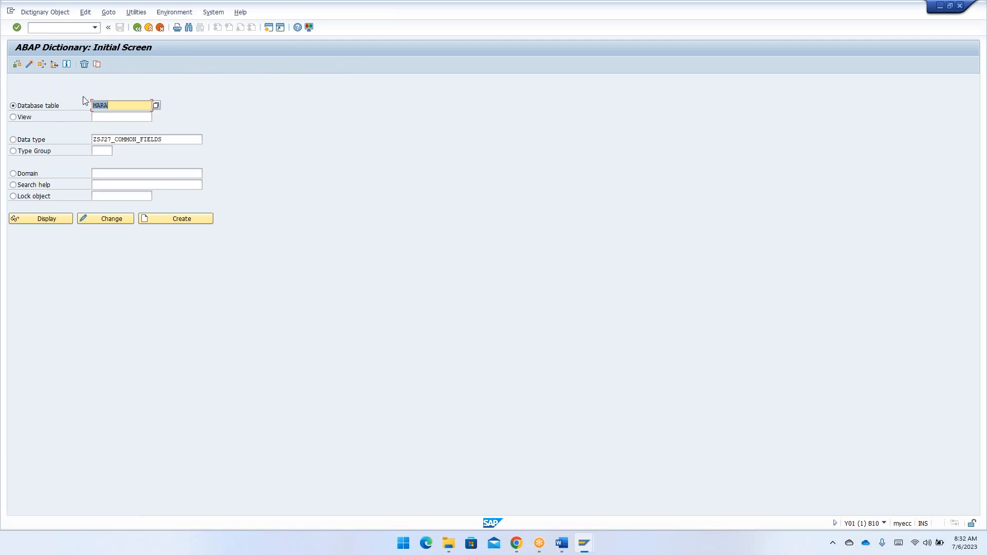
- Open database table ZTJ27_EMPTAB in change mode
{"action": "key", "text": "BackSpace"}
{"action": "key", "text": "Down"}
{"action": "key", "text": "Down"}
{"action": "key", "text": "Return"}
{"action": "left_click", "coordinate": [103, 220]}
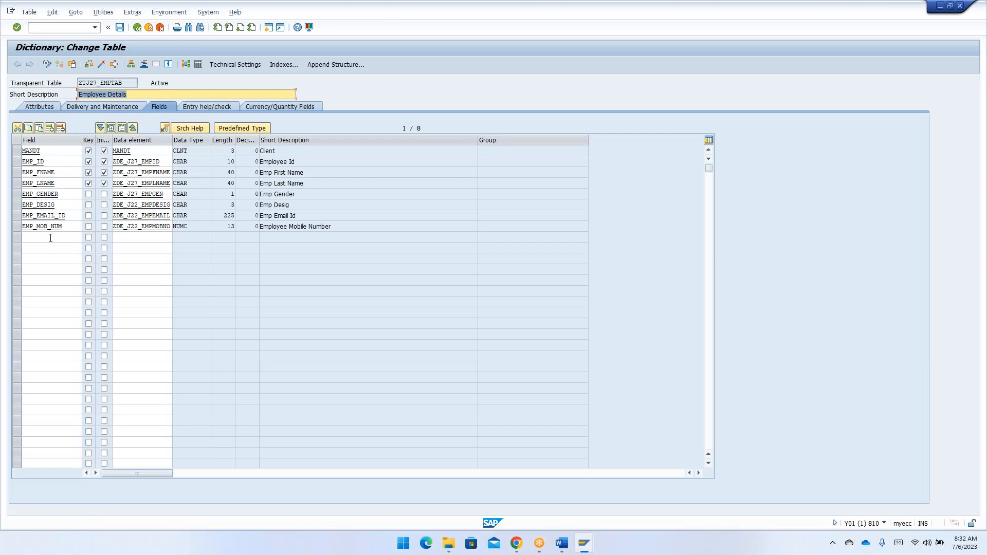
- Add a .INCLUDE entry as a new field row below EMP_MOB_NUM
{"action": "left_click", "coordinate": [48, 237]}
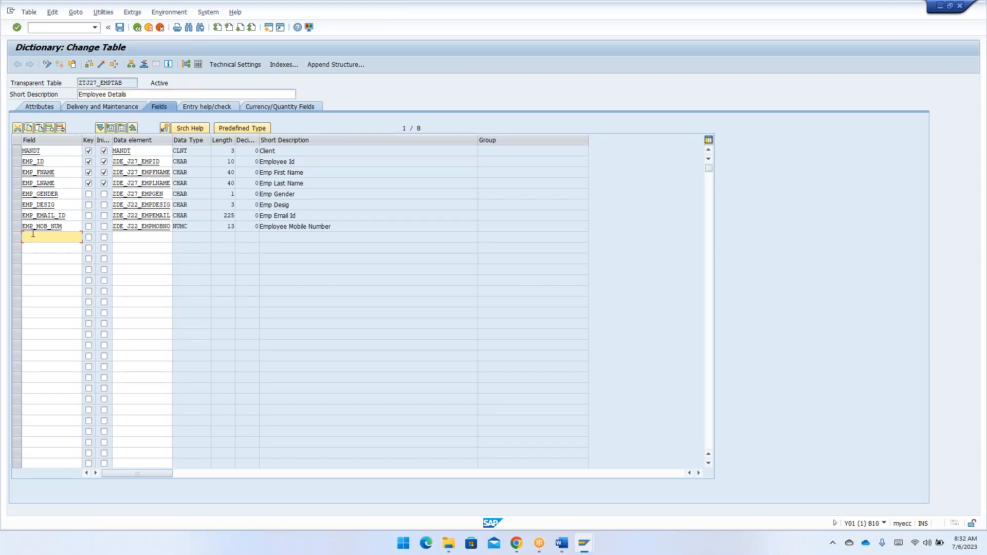
{"action": "type", "text": ".INCLUDE"}
{"action": "key", "text": "Tab"}
{"action": "key", "text": "Tab"}
{"action": "key", "text": "Tab"}
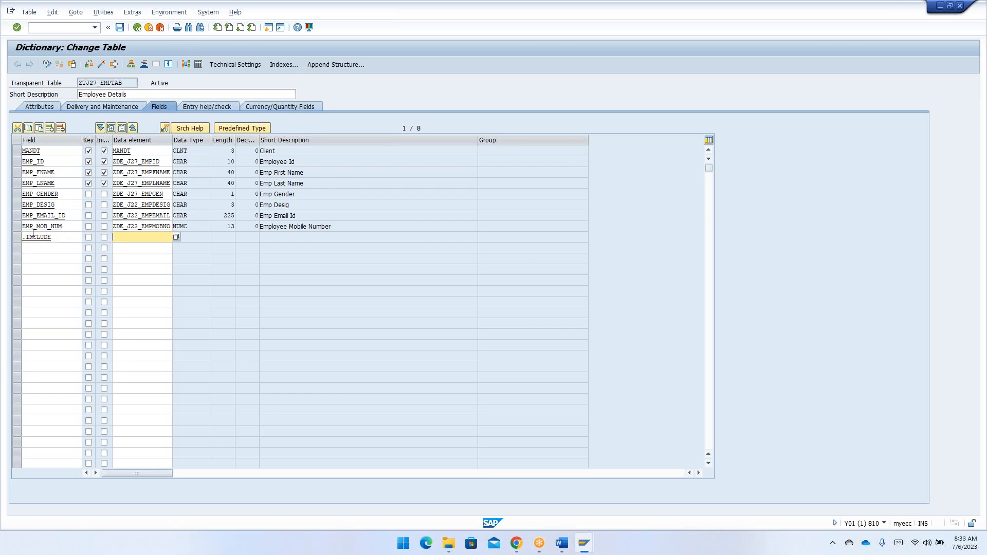
- Open SE11 in a new session and copy the structure name ZSJ27_COMMON_FIELDS from its data type entry
{"action": "key", "text": "alt+Tab"}
{"action": "key", "text": "Escape"}
{"action": "left_click", "coordinate": [54, 27]}
{"action": "type", "text": "/ose11"}
{"action": "key", "text": "Return"}
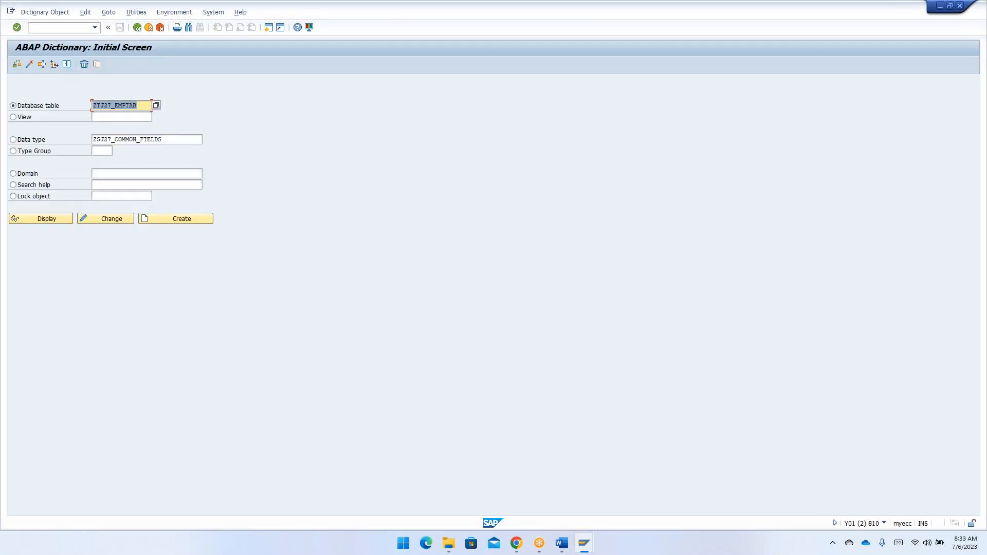
{"action": "left_click_drag", "start_coordinate": [169, 139], "coordinate": [91, 139]}
{"action": "key", "text": "ctrl+c"}
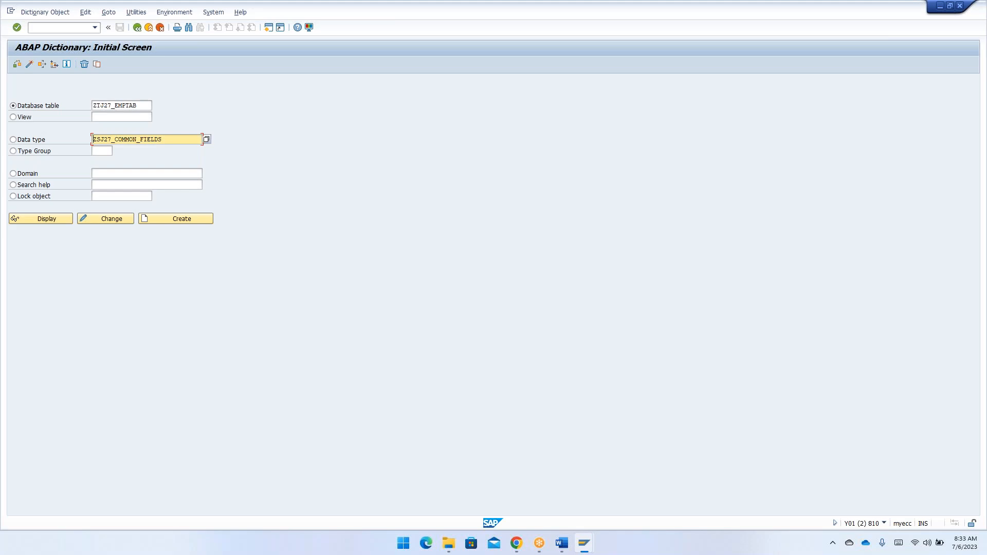
- Return to the ZTJ27_EMPTAB session and assign ZSJ27_COMMON_FIELDS as the data element of the .INCLUDE row
{"action": "key", "text": "alt+Tab"}
{"action": "key", "text": "ctrl+v"}
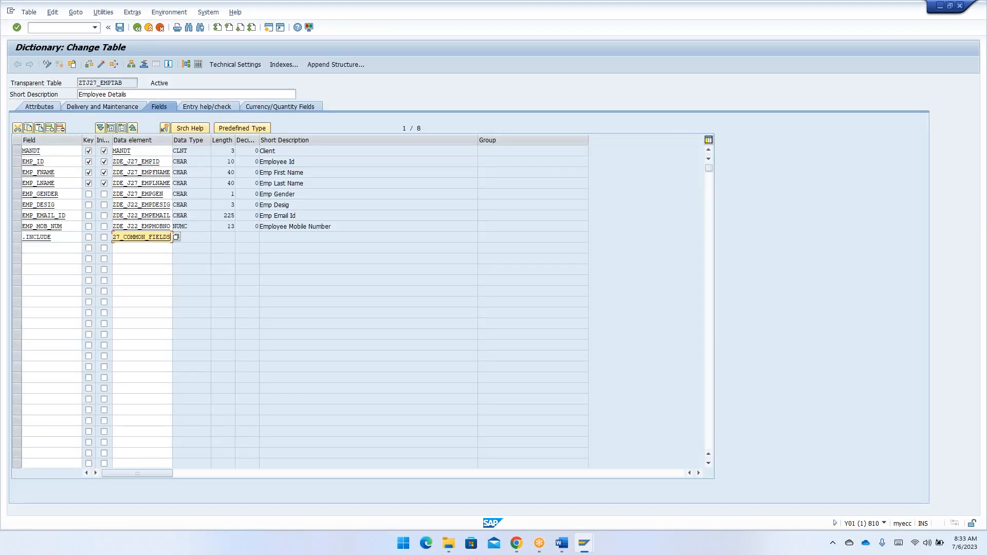
{"action": "key", "text": "Return"}
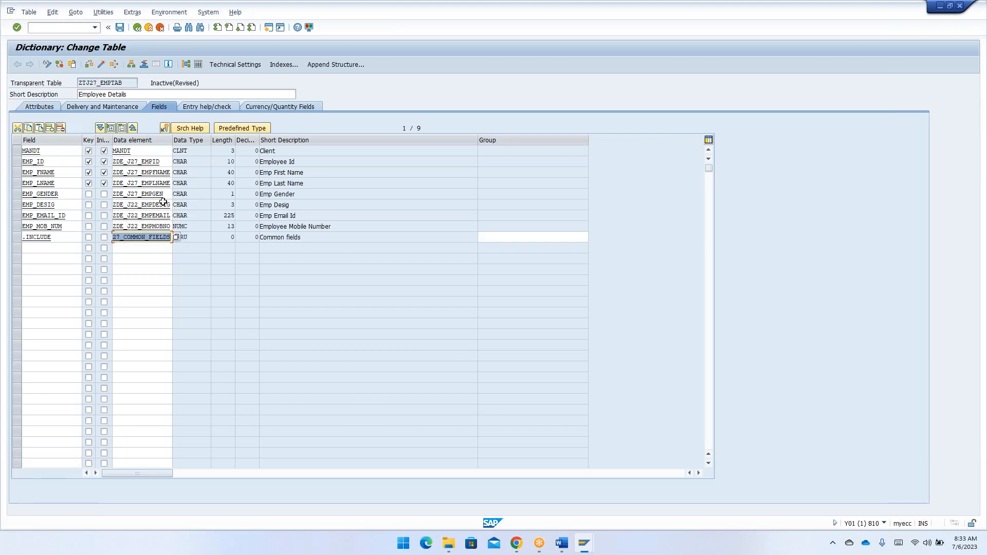
- Activate table ZTJ27_EMPTAB and reopen it in display mode from the initial screen
{"action": "left_click", "coordinate": [194, 236]}
{"action": "left_click_drag", "start_coordinate": [195, 237], "coordinate": [171, 239]}
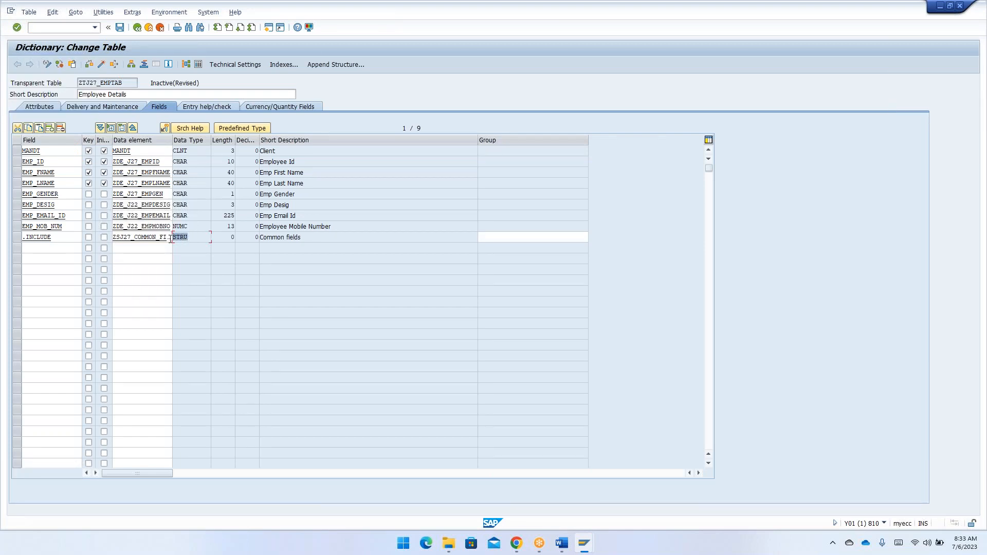
{"action": "left_click", "coordinate": [171, 238]}
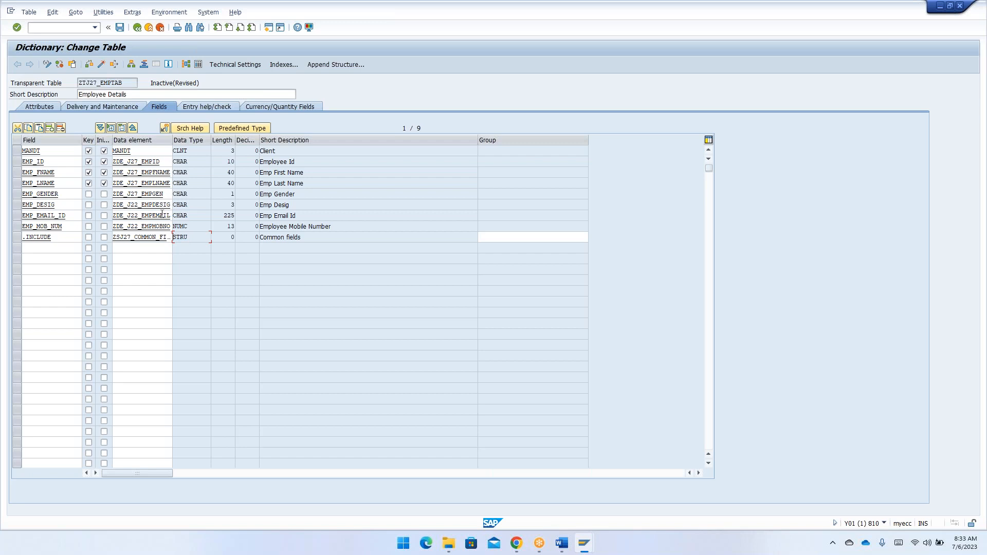
{"action": "left_click", "coordinate": [102, 65]}
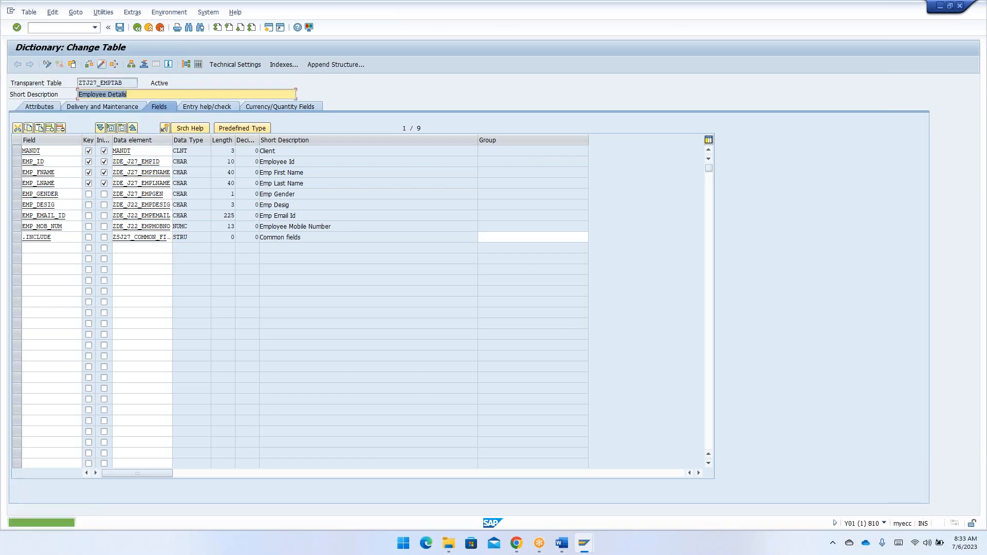
{"action": "left_click", "coordinate": [137, 27]}
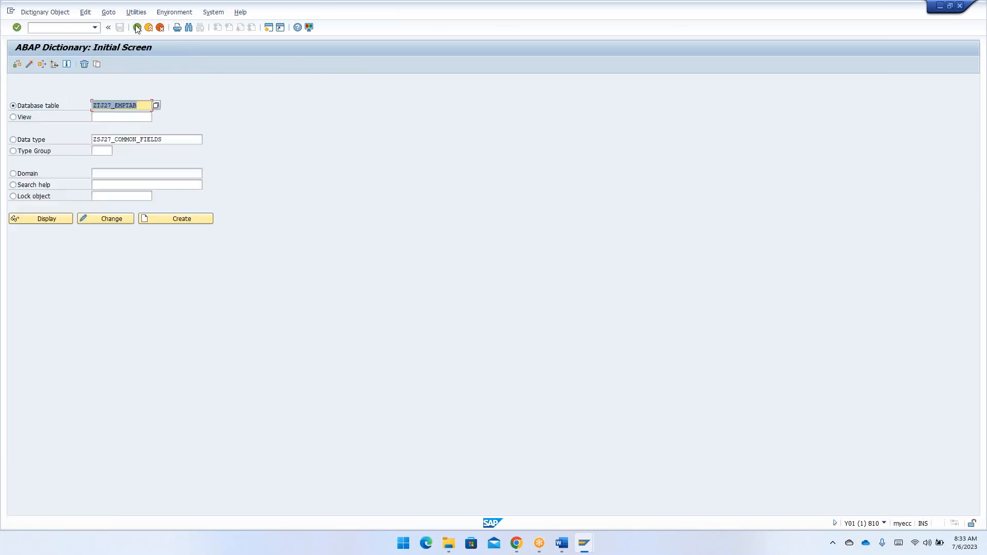
{"action": "left_click", "coordinate": [46, 219]}
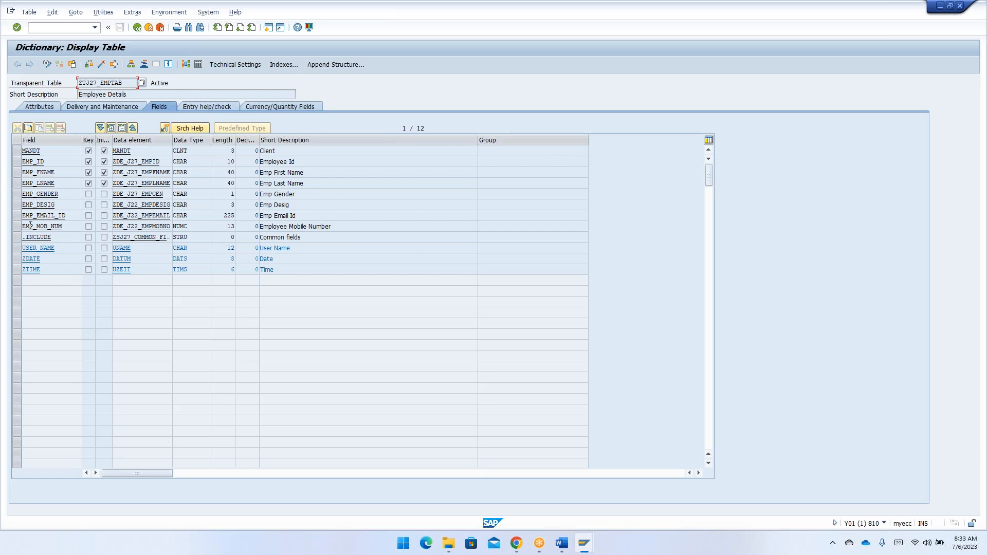
- Switch ZTJ27_EMPTAB to change mode and open its Table Maintenance Generator
{"action": "left_click", "coordinate": [47, 65]}
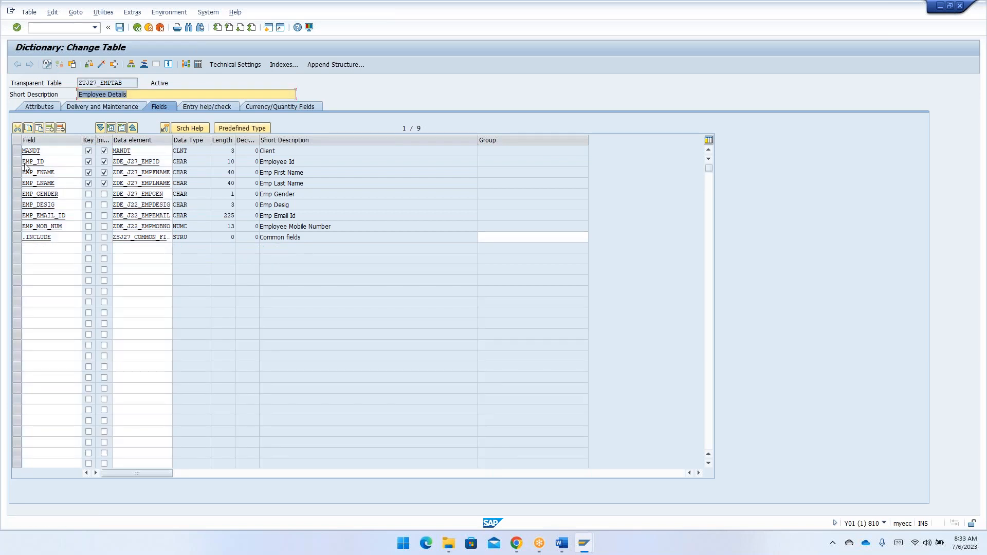
{"action": "left_click", "coordinate": [39, 250]}
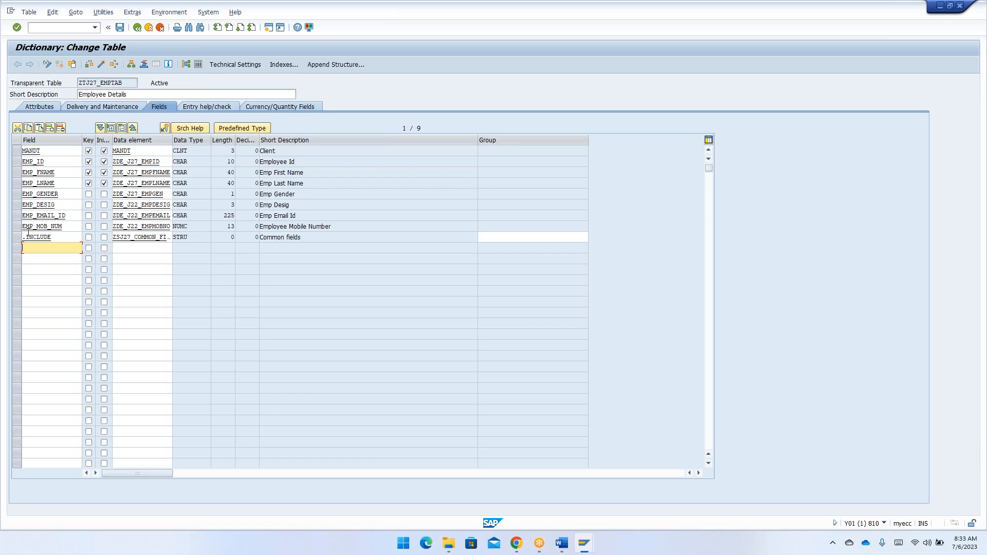
{"action": "left_click", "coordinate": [103, 16]}
{"action": "left_click", "coordinate": [129, 130]}
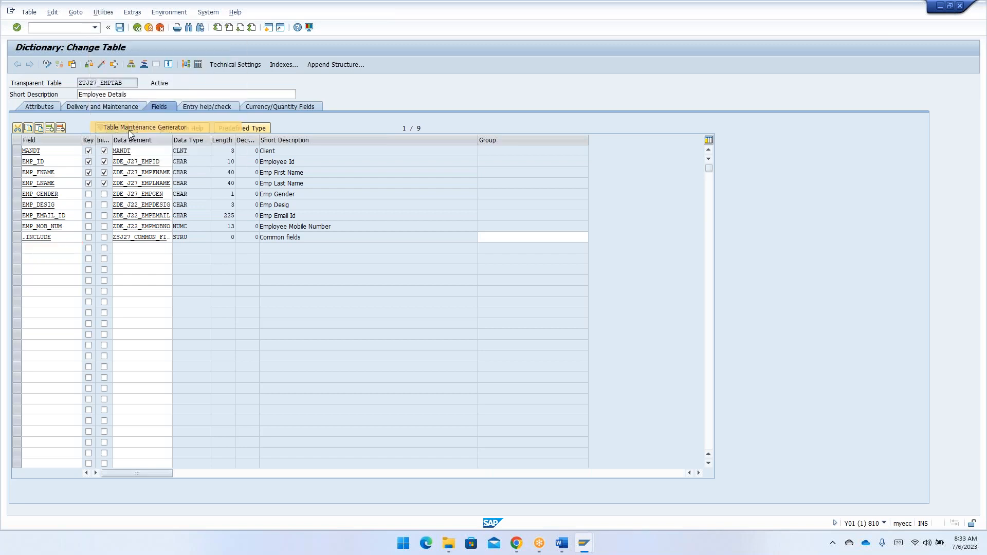
- Change the generated maintenance dialog, selecting all six reasons for change from maintenance type changed to other text table relation
{"action": "left_click", "coordinate": [18, 65]}
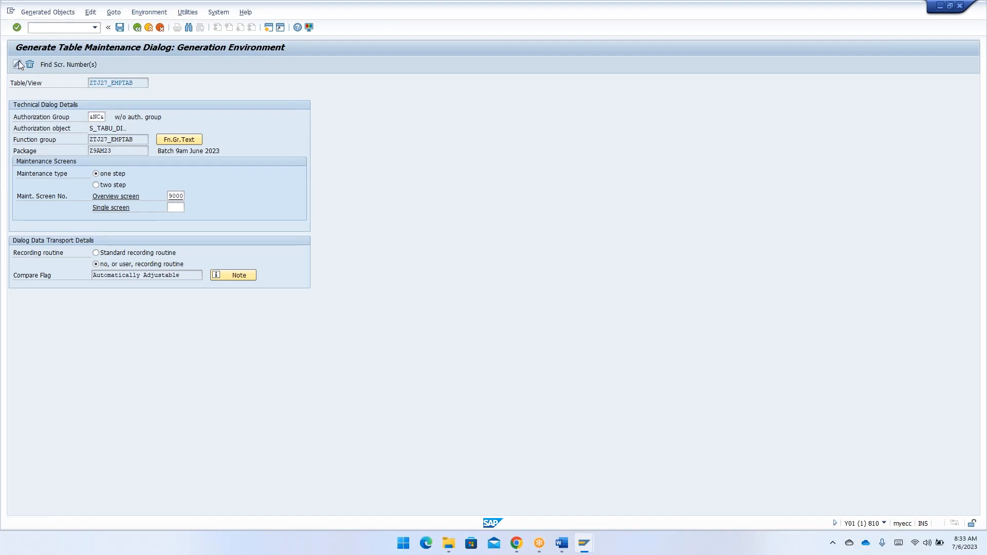
{"action": "left_click", "coordinate": [54, 146]}
{"action": "left_click", "coordinate": [57, 155]}
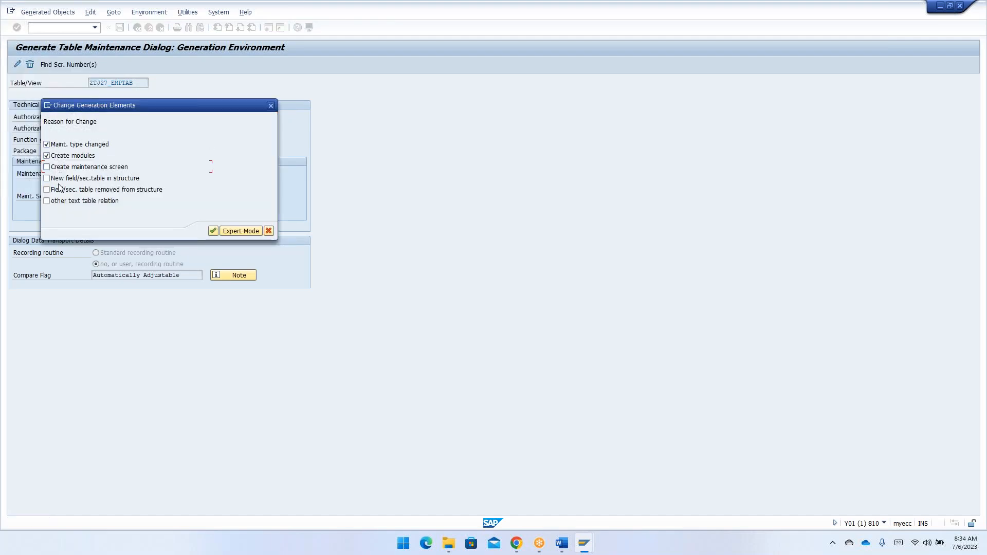
{"action": "left_click", "coordinate": [64, 178]}
{"action": "left_click", "coordinate": [67, 170]}
{"action": "left_click", "coordinate": [67, 190]}
{"action": "left_click", "coordinate": [69, 202]}
{"action": "left_click", "coordinate": [213, 232]}
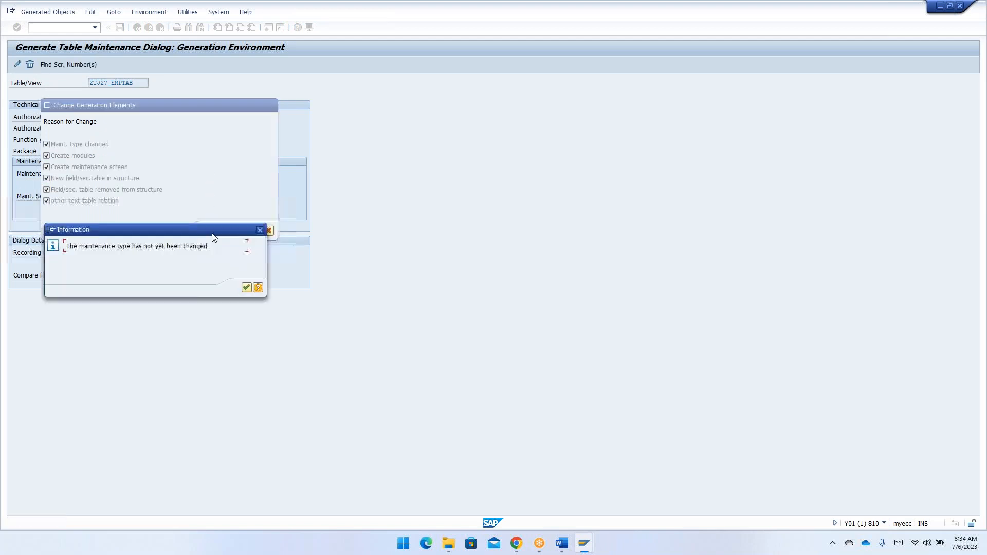
- Regenerate the maintenance dialog with overview screen 9000 selected and return to the table definition
{"action": "key", "text": "Return"}
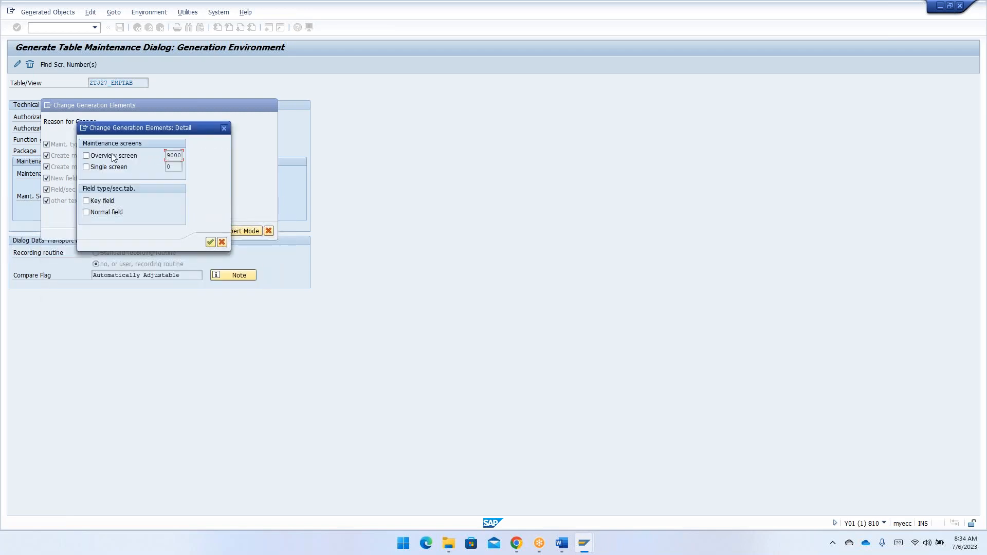
{"action": "left_click", "coordinate": [211, 242]}
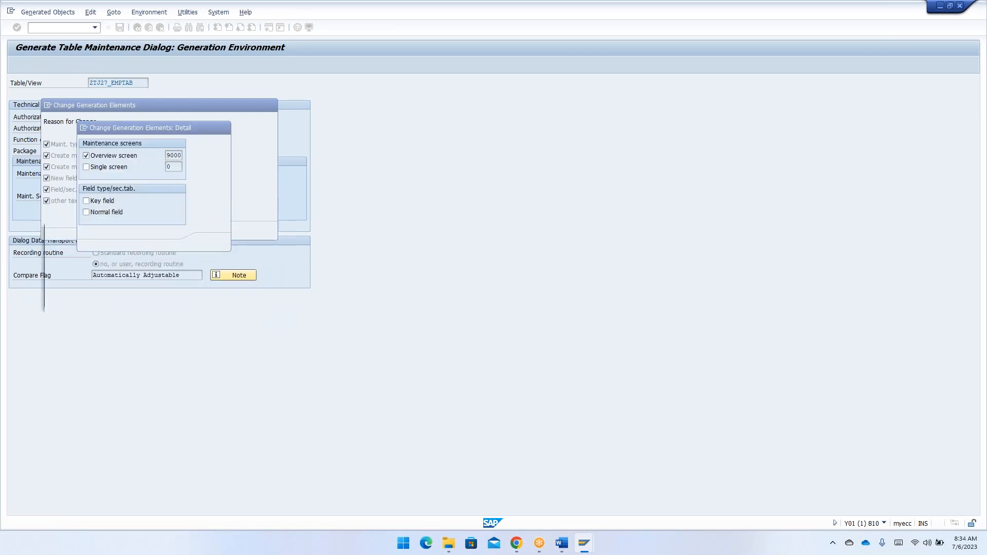
{"action": "left_click", "coordinate": [208, 299]}
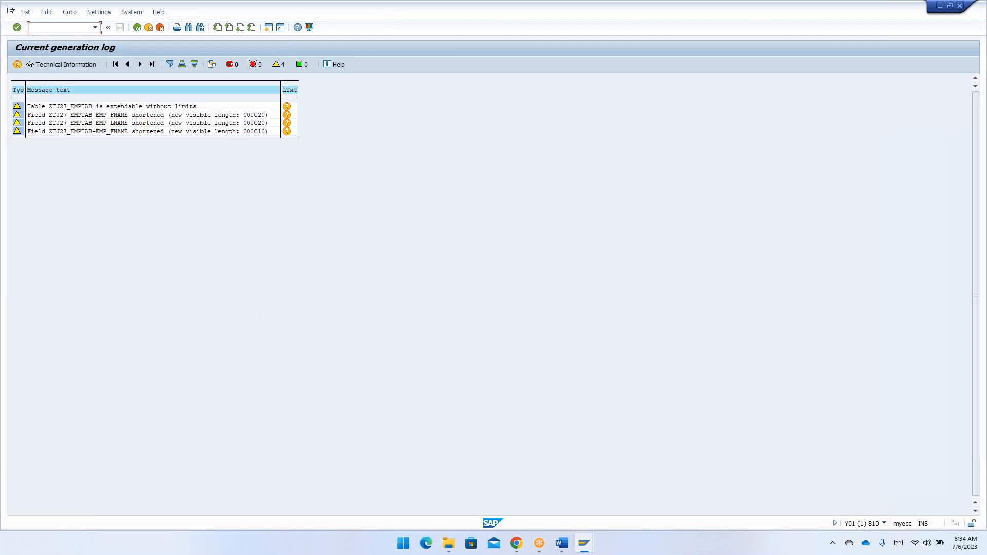
{"action": "left_click", "coordinate": [138, 27]}
{"action": "left_click", "coordinate": [138, 28]}
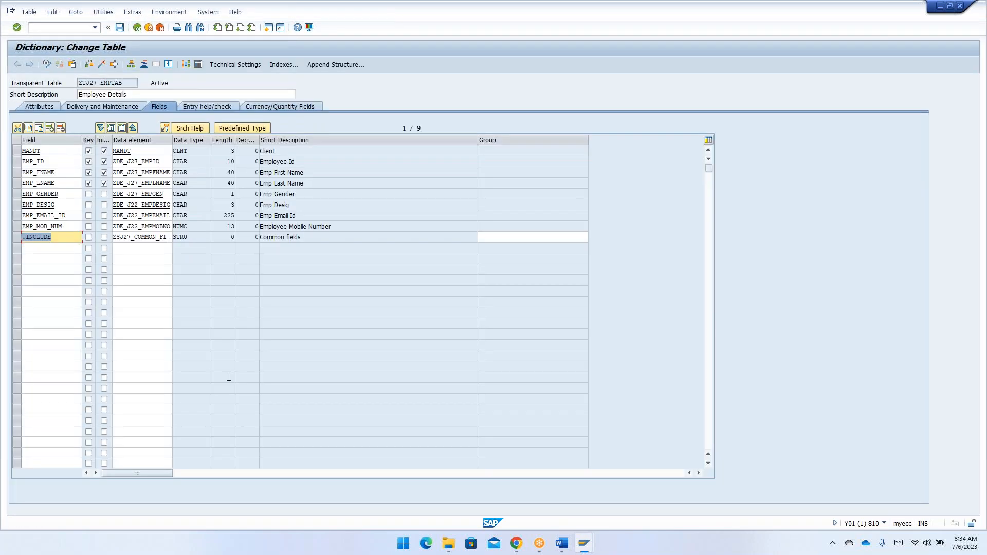
- Switch to the Word notes and add sub-item a, "How add the structure to the standard data base table:", under Standard data base tables
{"action": "key", "text": "alt+Tab"}
{"action": "key", "text": "alt+Tab"}
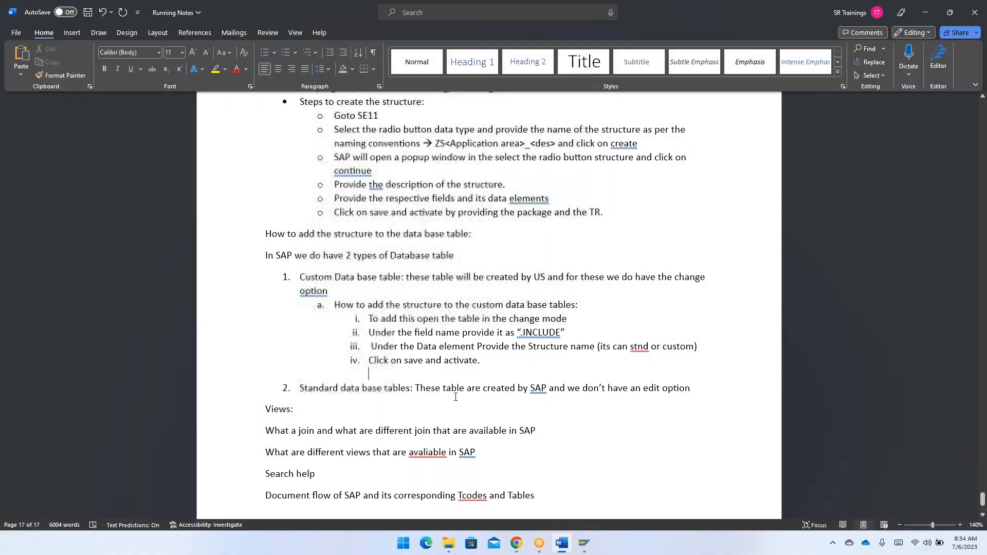
{"action": "left_click", "coordinate": [698, 394]}
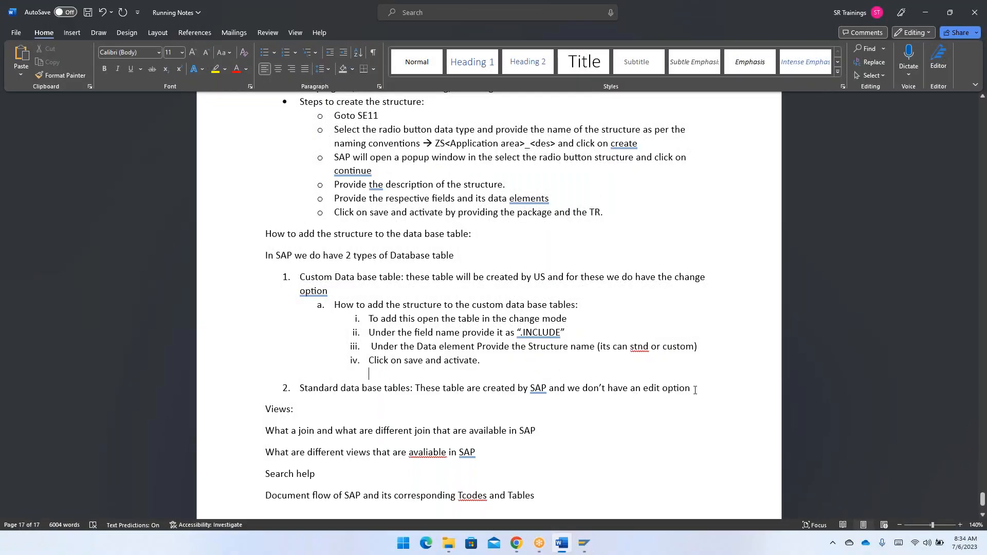
{"action": "key", "text": "Return"}
{"action": "key", "text": "Tab"}
{"action": "type", "text": "How ad"}
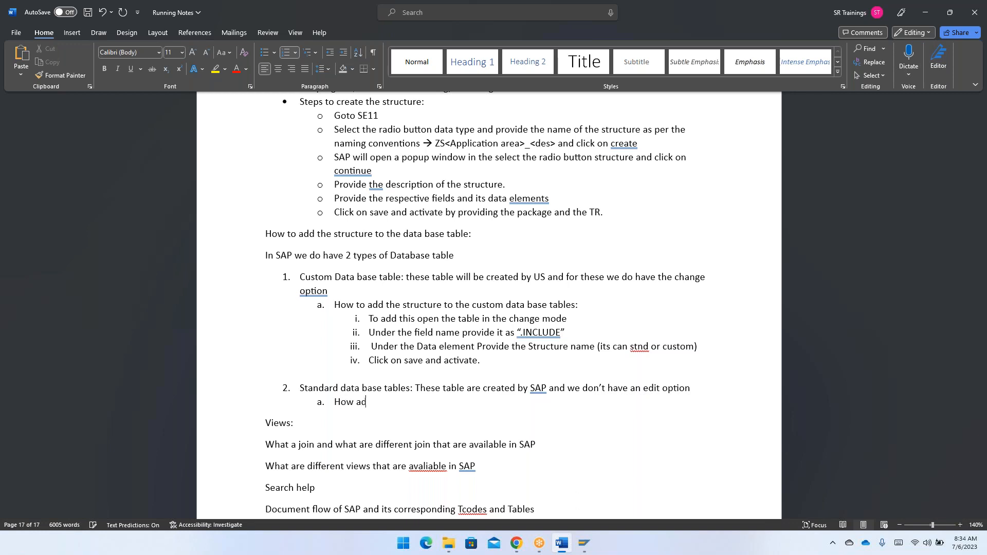
{"action": "type", "text": "d the structure to the standard data ba"}
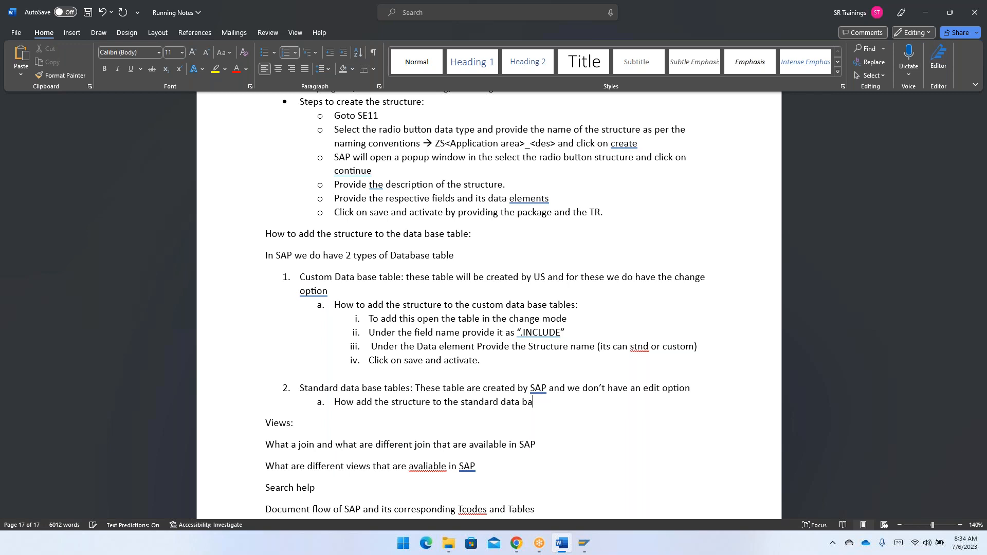
{"action": "type", "text": "se table"}
- Add sub-item i beneath the standard table heading, reading "For Standard table we don't have an edit/change option,"
{"action": "key", "text": "Return"}
{"action": "key", "text": "Tab"}
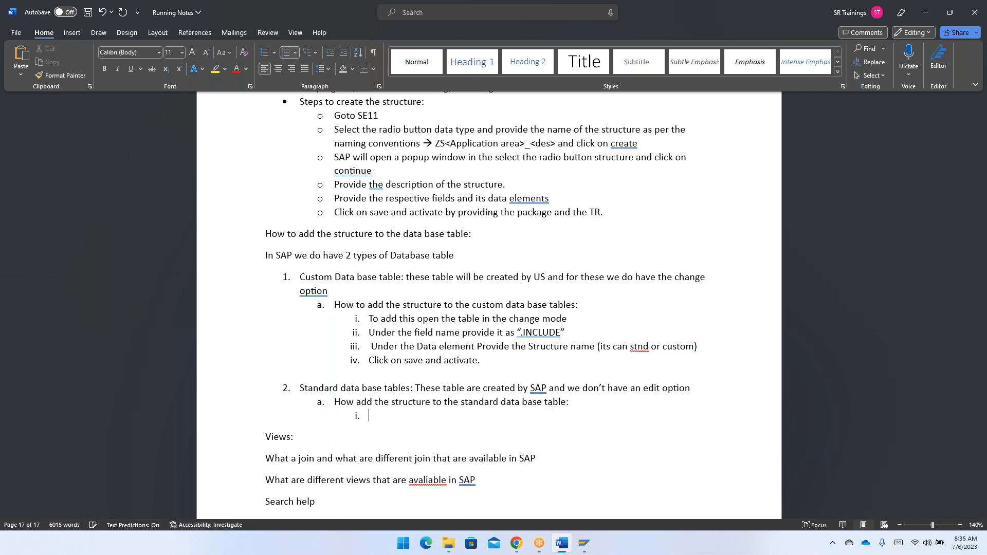
{"action": "type", "text": "For St"}
{"action": "type", "text": "andard"}
{"action": "type", "text": " table we do"}
{"action": "type", "text": "n't have "}
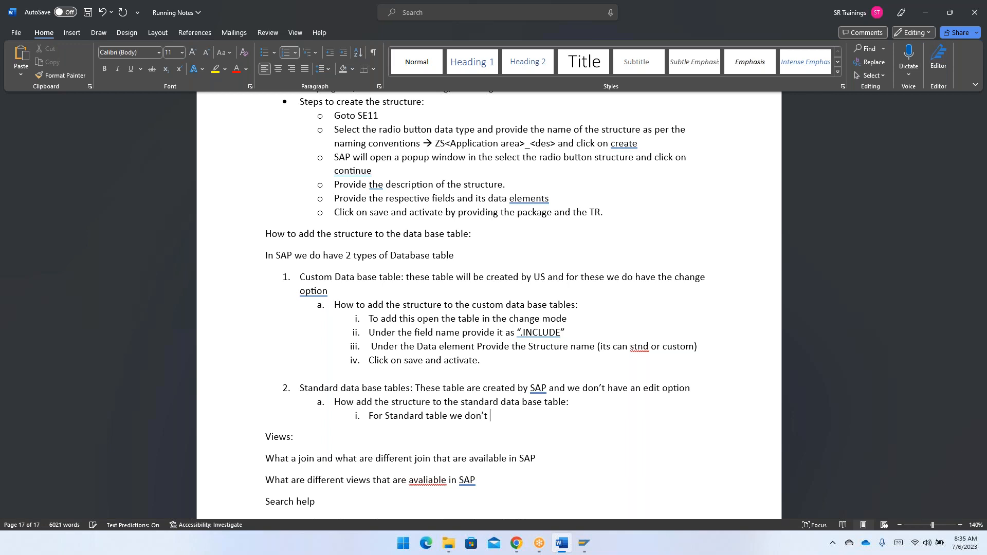
{"action": "type", "text": "an edit option ,"}
{"action": "key", "text": "BackSpace"}
{"action": "type", "text": "/change"}
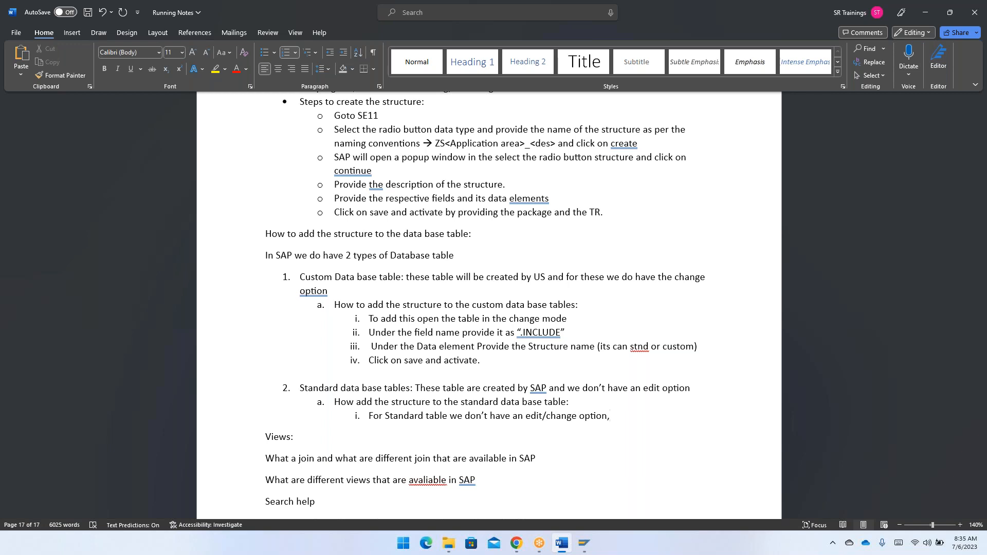
- Continue sub-item i with "so SAP as provided a"
{"action": "type", "text": "so SAP as provided a place ho"}
{"action": "key", "text": "BackSpace"}
{"action": "key", "text": "BackSpace"}
{"action": "key", "text": "BackSpace"}
{"action": "key", "text": "BackSpace"}
{"action": "key", "text": "BackSpace"}
{"action": "key", "text": "BackSpace"}
{"action": "key", "text": "BackSpace"}
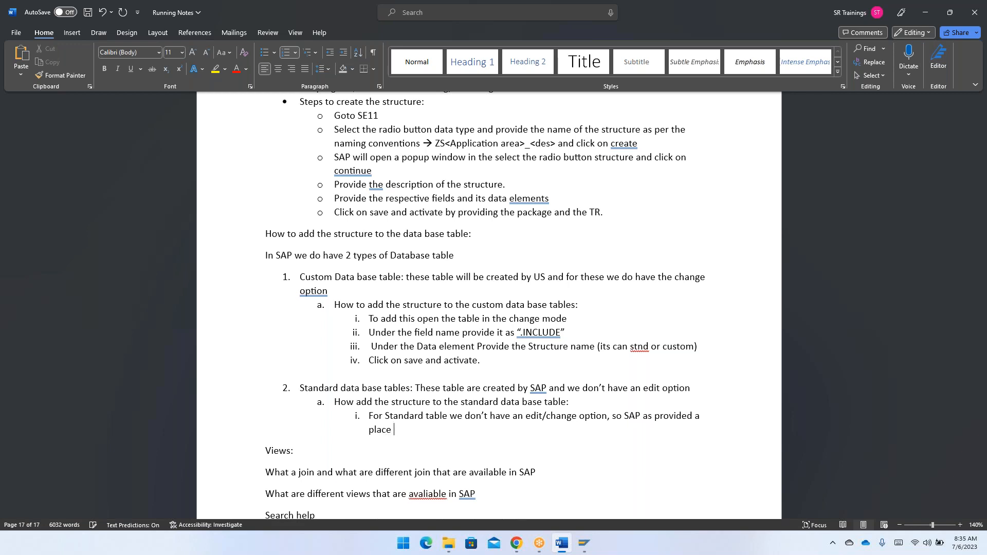
{"action": "key", "text": "BackSpace"}
- Complete sub-item i under the standard table heading with "give us a place holder called as the APPEND Structure."
{"action": "type", "text": "give"}
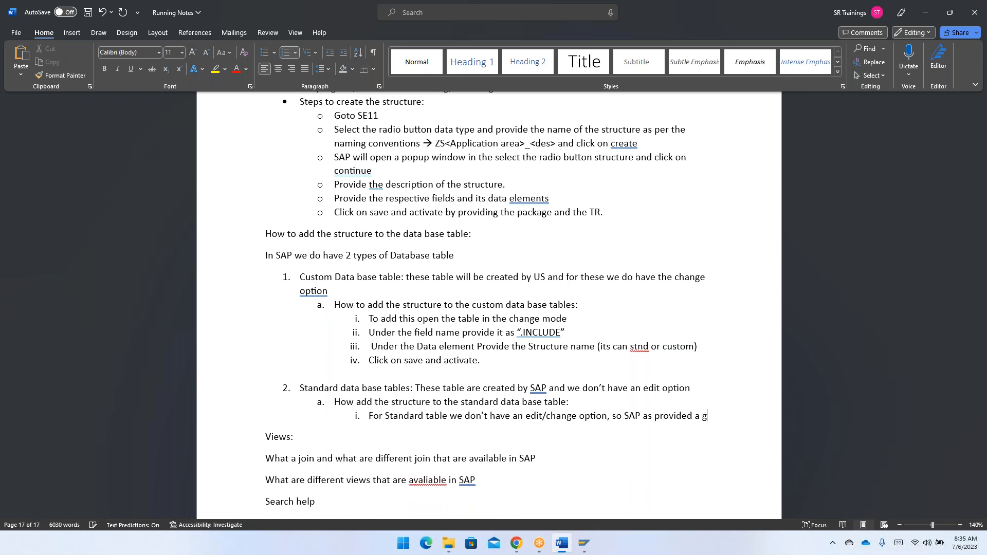
{"action": "type", "text": "us "}
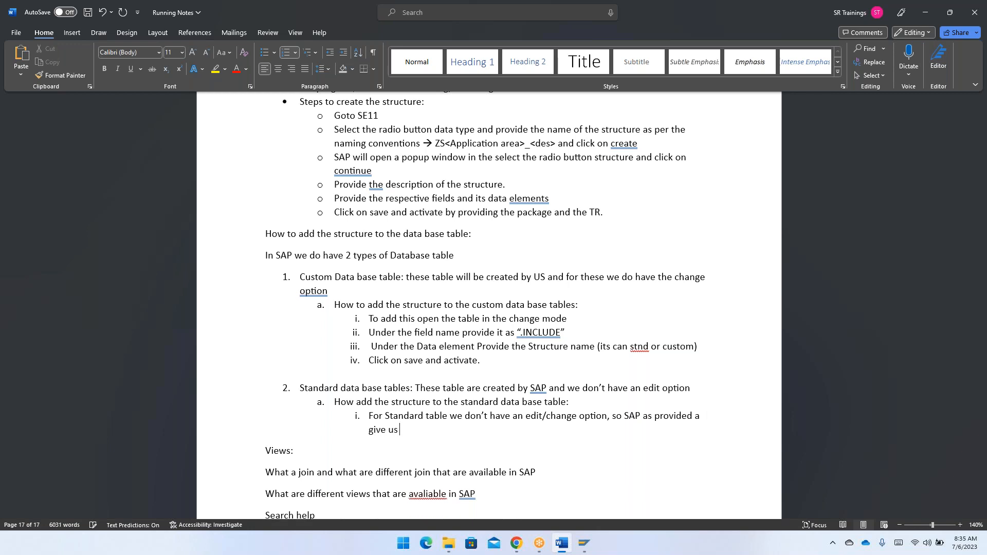
{"action": "type", "text": "a plcae"}
{"action": "key", "text": "BackSpace"}
{"action": "key", "text": "BackSpace"}
{"action": "key", "text": "BackSpace"}
{"action": "key", "text": "BackSpace"}
{"action": "type", "text": "ace holde"}
{"action": "key", "text": "BackSpace"}
{"action": "type", "text": "r called as the"}
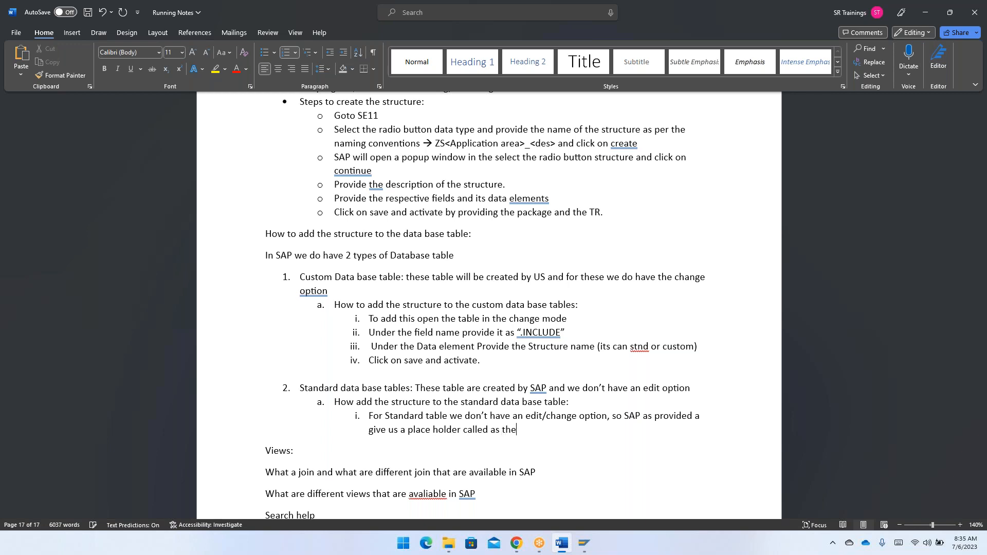
{"action": "type", "text": " APPEND Structure."}
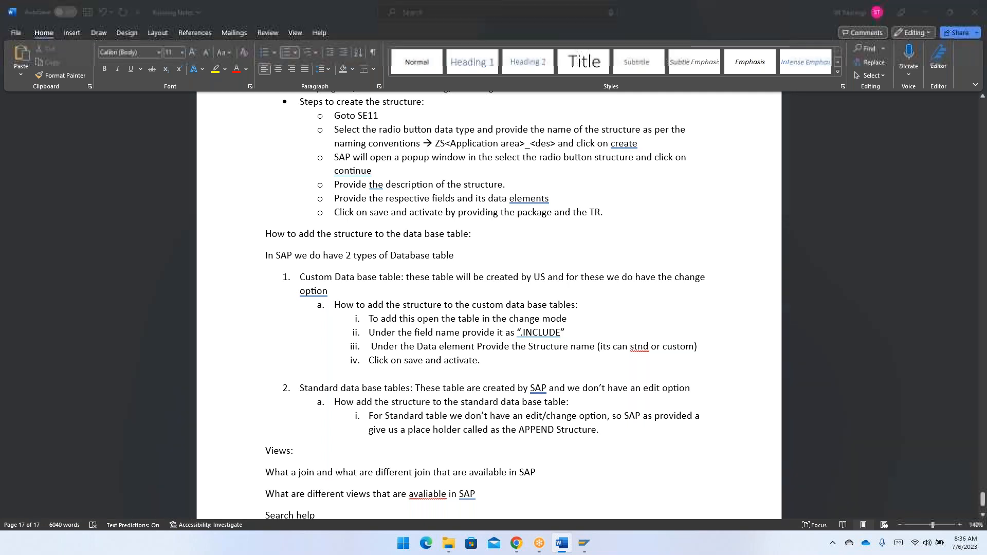
- Switch to SAP, delete the .INCLUDE row from table ZTJ27_EMPTAB, and activate the table
{"action": "key", "text": "alt+Tab"}
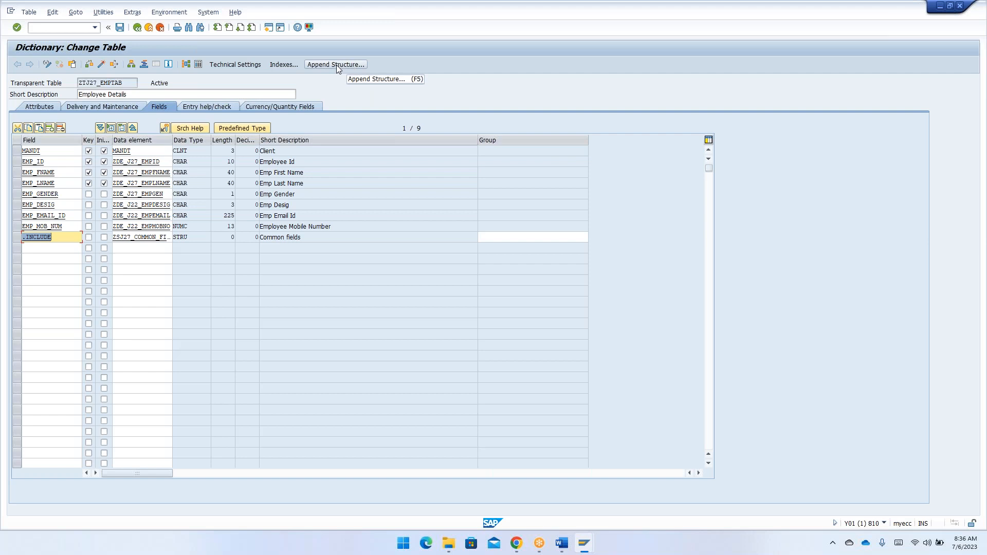
{"action": "left_click", "coordinate": [17, 237]}
{"action": "left_click", "coordinate": [60, 130]}
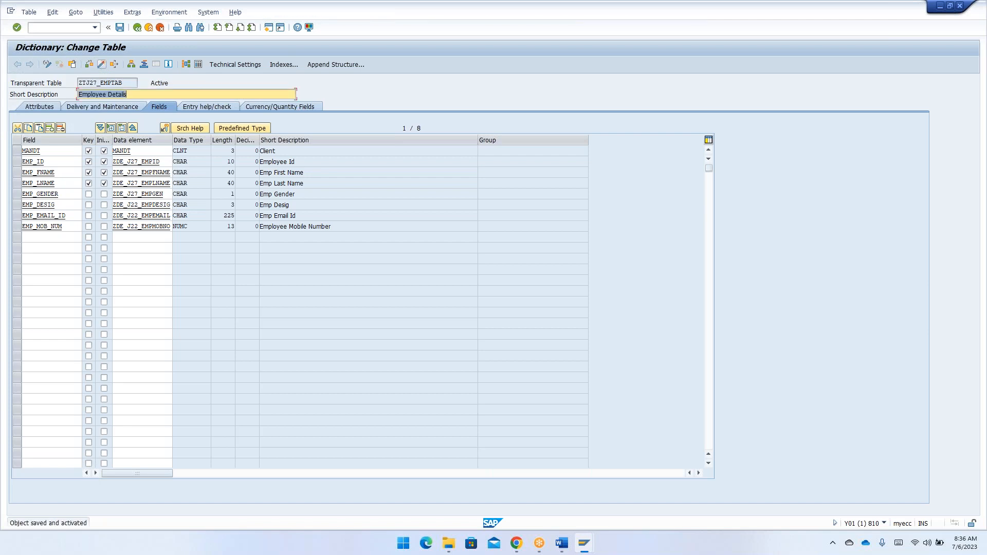
- Reopen table ZTJ27_EMPTAB in display mode and start creating an append structure for it
{"action": "left_click", "coordinate": [137, 31]}
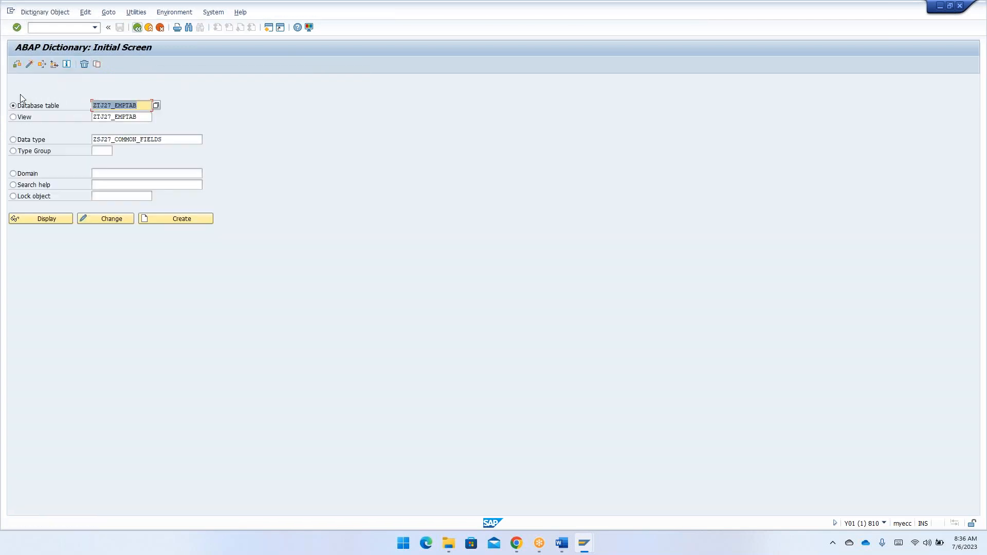
{"action": "left_click", "coordinate": [41, 220]}
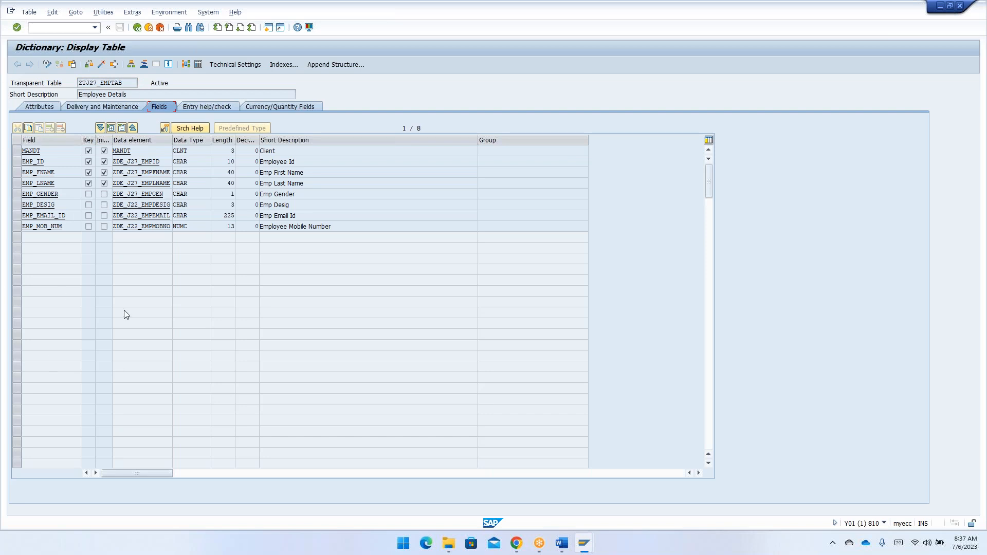
{"action": "left_click", "coordinate": [344, 65]}
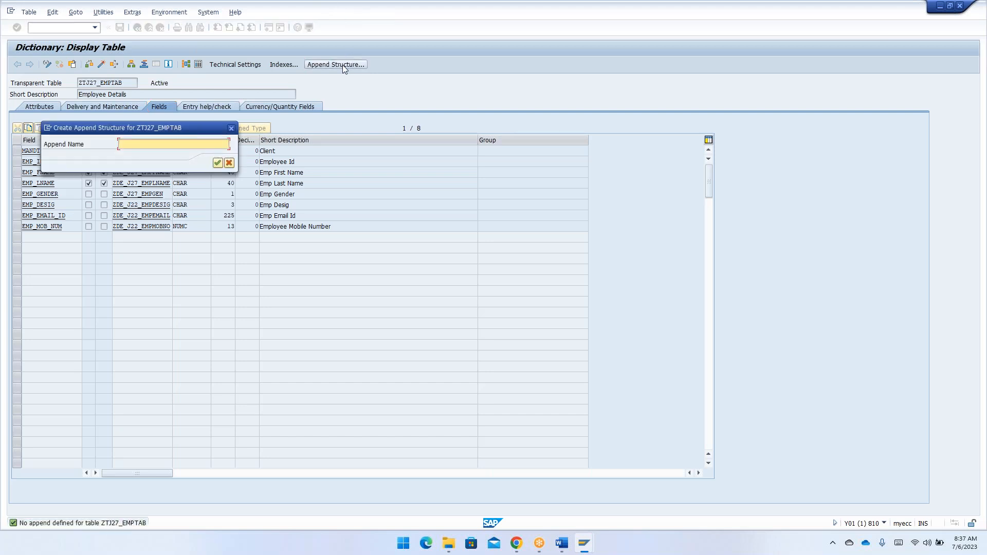
- Switch to the Word notes and add sub-item b, "Steps to add the structure to the standard tables:", under Standard data base tables
{"action": "key", "text": "alt+Tab"}
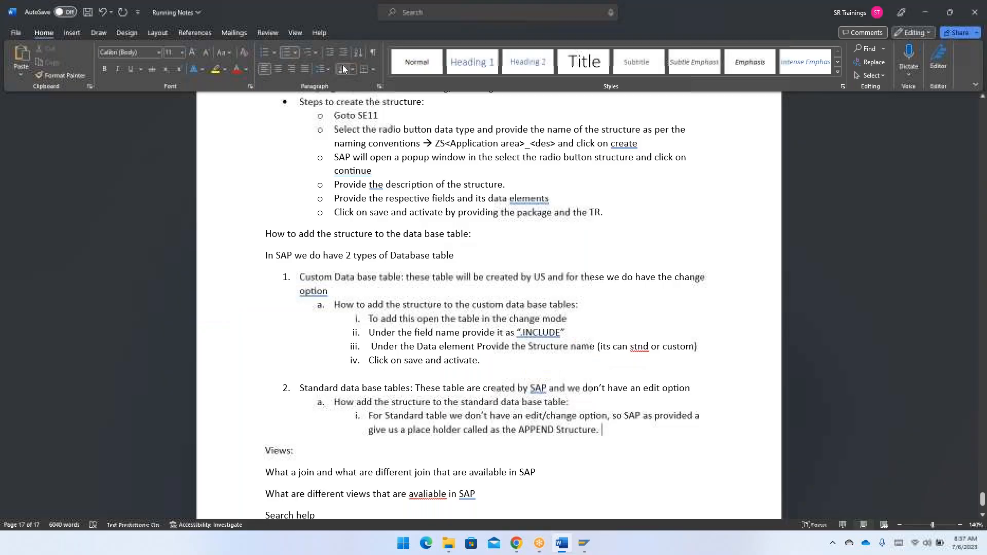
{"action": "key", "text": "Return"}
{"action": "key", "text": "shift+Tab"}
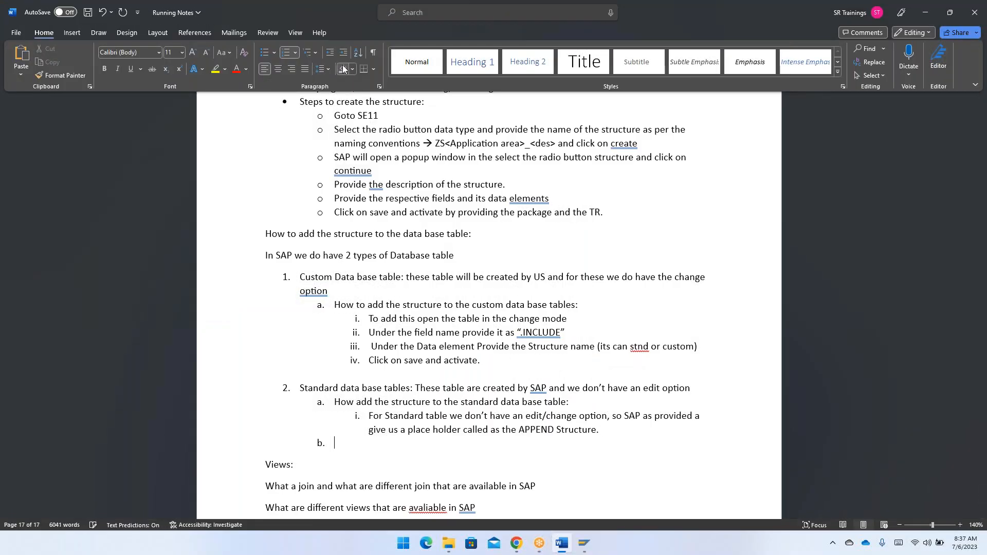
{"action": "type", "text": "Steps to add the strucutre"}
{"action": "key", "text": "BackSpace"}
{"action": "key", "text": "BackSpace"}
{"action": "key", "text": "BackSpace"}
{"action": "key", "text": "BackSpace"}
{"action": "key", "text": "BackSpace"}
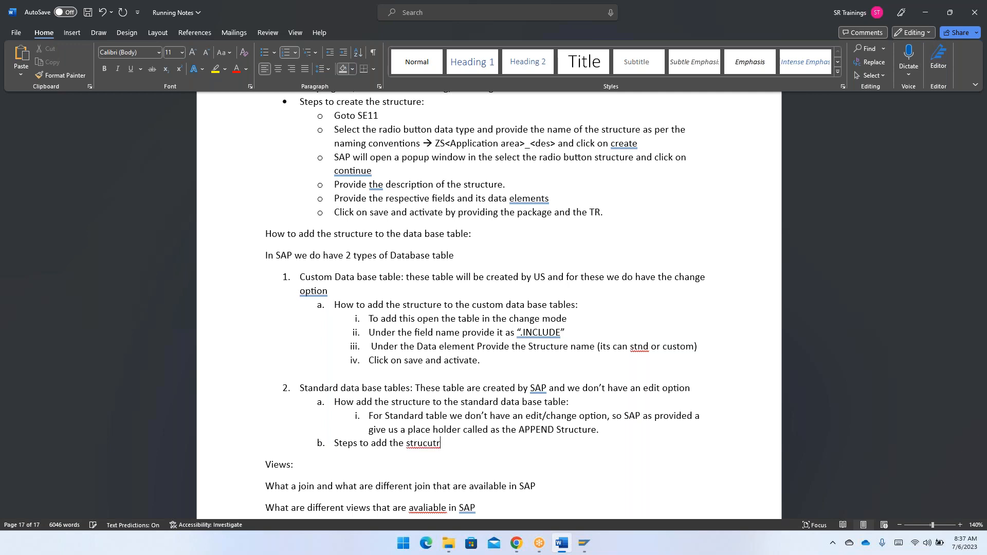
{"action": "type", "text": "ture to the standard tables:"}
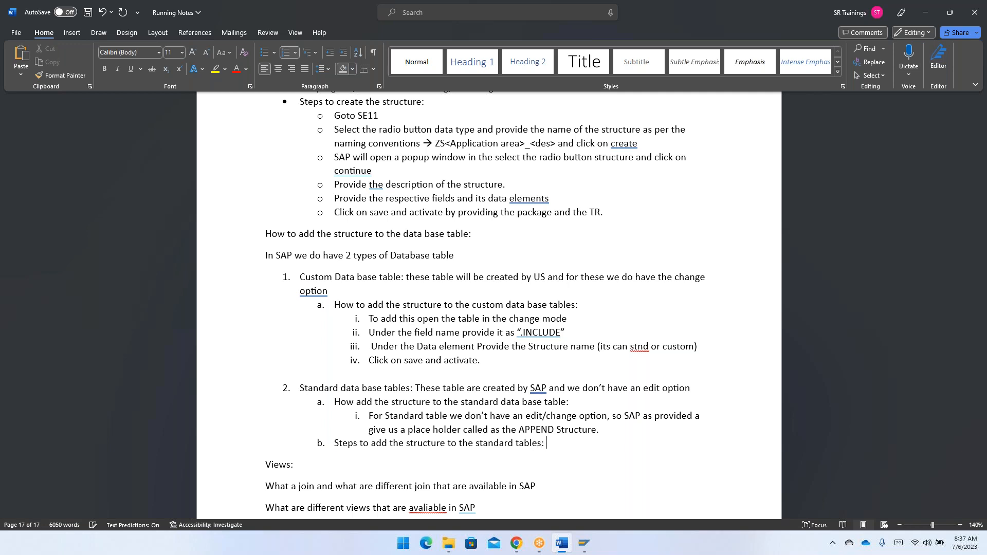
- Add sub-item i beneath item b, reading "Open the Stnd table in display mode"
{"action": "key", "text": "Return"}
{"action": "key", "text": "Tab"}
{"action": "type", "text": "Open the"}
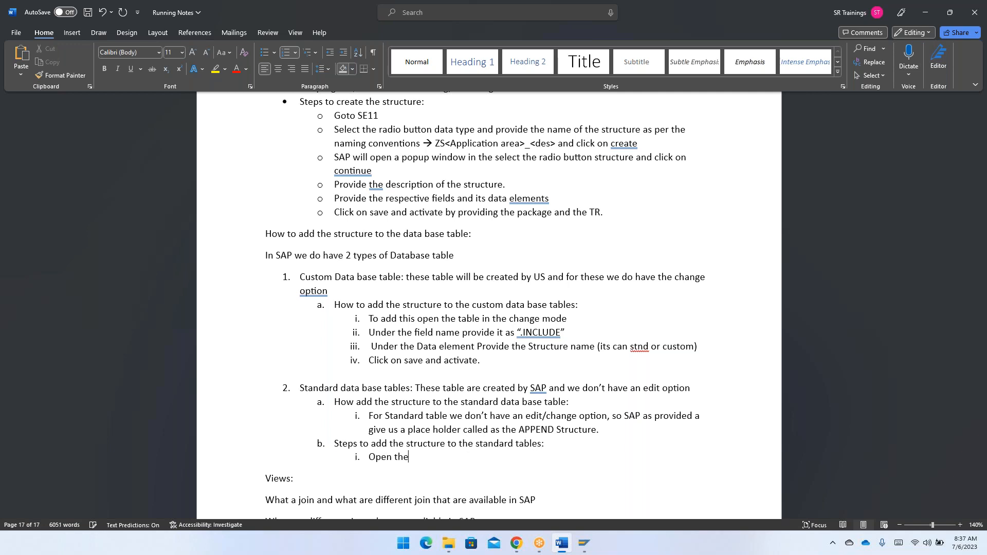
{"action": "type", "text": " Stnd table in display mode"}
- Add sub-item ii beneath item b, reading "Click on the append structure button"
{"action": "key", "text": "Return"}
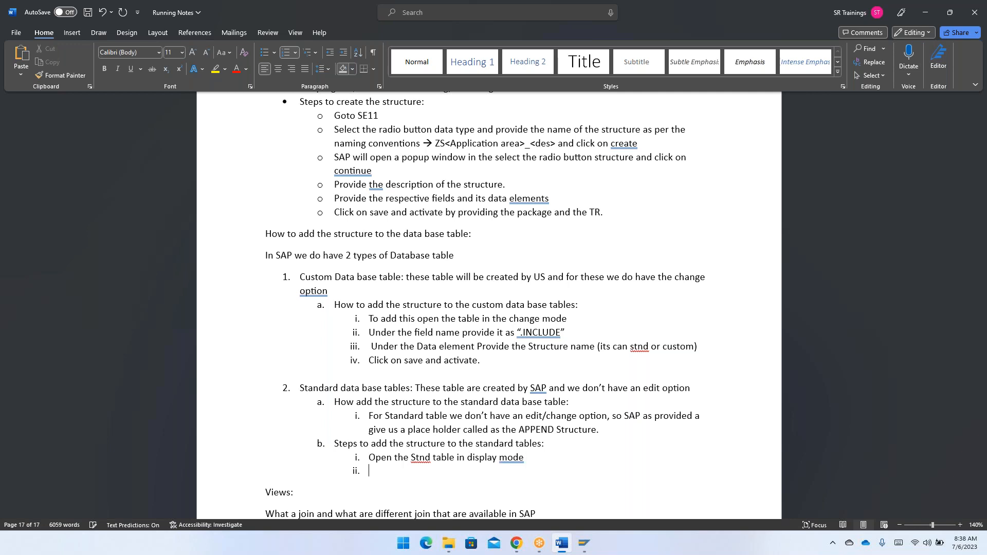
{"action": "type", "text": "Click on the append strucutre"}
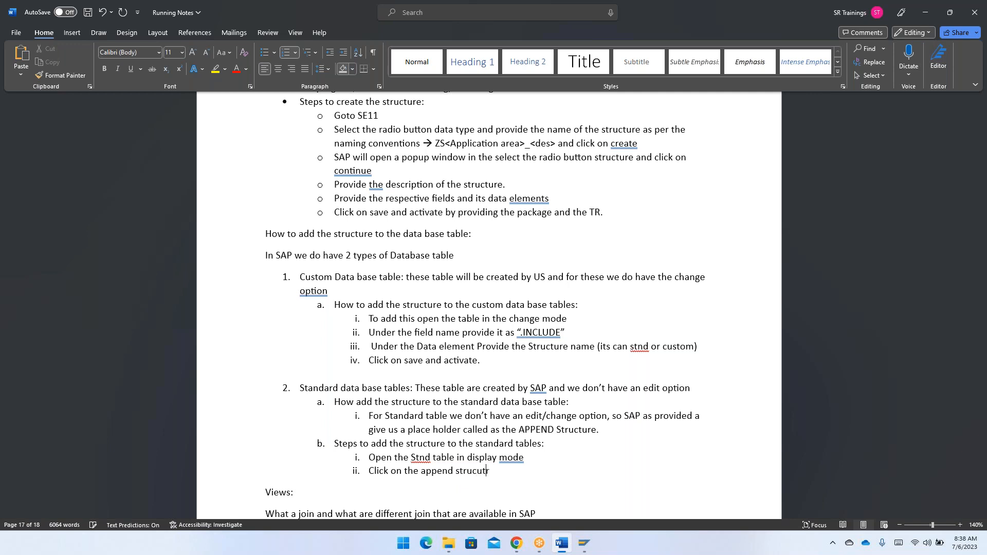
{"action": "key", "text": "BackSpace"}
{"action": "key", "text": "BackSpace"}
{"action": "key", "text": "BackSpace"}
{"action": "key", "text": "BackSpace"}
{"action": "key", "text": "BackSpace"}
{"action": "type", "text": "ture button"}
- Add sub-item iii beneath item b, reading "We need provide the structure name"
{"action": "key", "text": "Return"}
{"action": "type", "text": "We need provide the strucutre nam"}
{"action": "key", "text": "BackSpace"}
{"action": "key", "text": "BackSpace"}
{"action": "key", "text": "BackSpace"}
{"action": "key", "text": "BackSpace"}
{"action": "key", "text": "BackSpace"}
{"action": "key", "text": "BackSpace"}
{"action": "key", "text": "BackSpace"}
{"action": "key", "text": "BackSpace"}
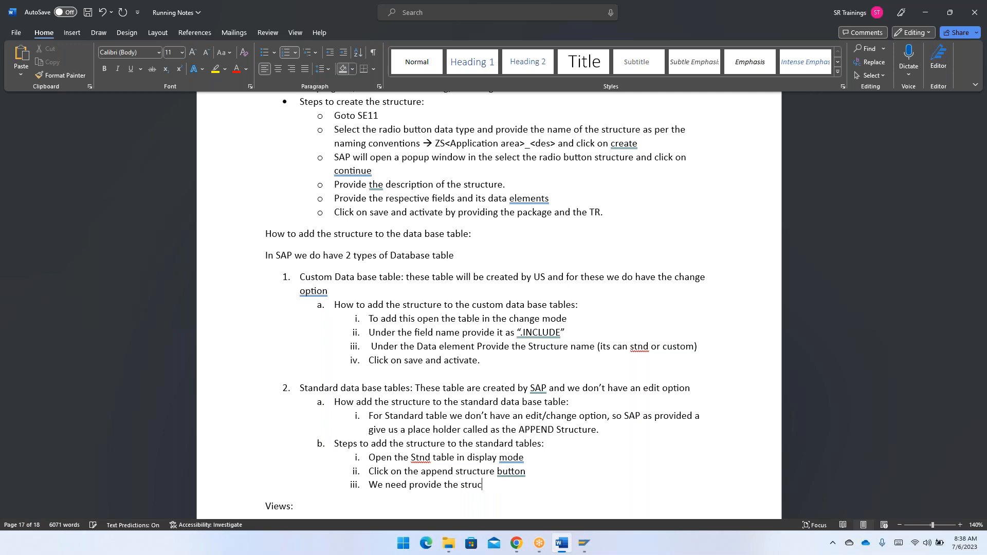
{"action": "type", "text": "ture name "}
{"action": "type", "text": "--> "}
{"action": "type", "text": "this"}
- Continue sub-item iii with an arrow and "this we need provide the new structure"
{"action": "key", "text": "BackSpace"}
{"action": "key", "text": "BackSpace"}
{"action": "type", "text": "is we ne"}
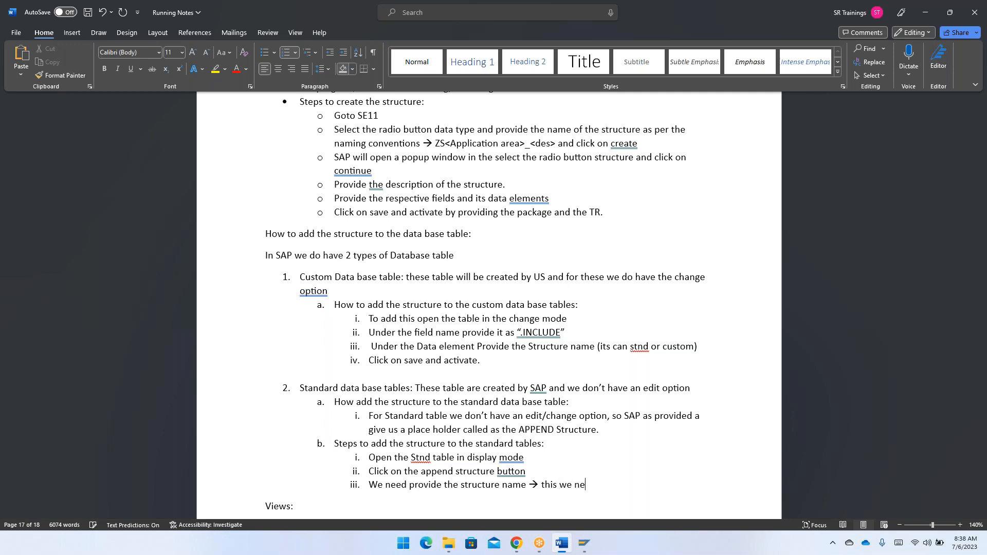
{"action": "type", "text": "ed provide the new strucutres"}
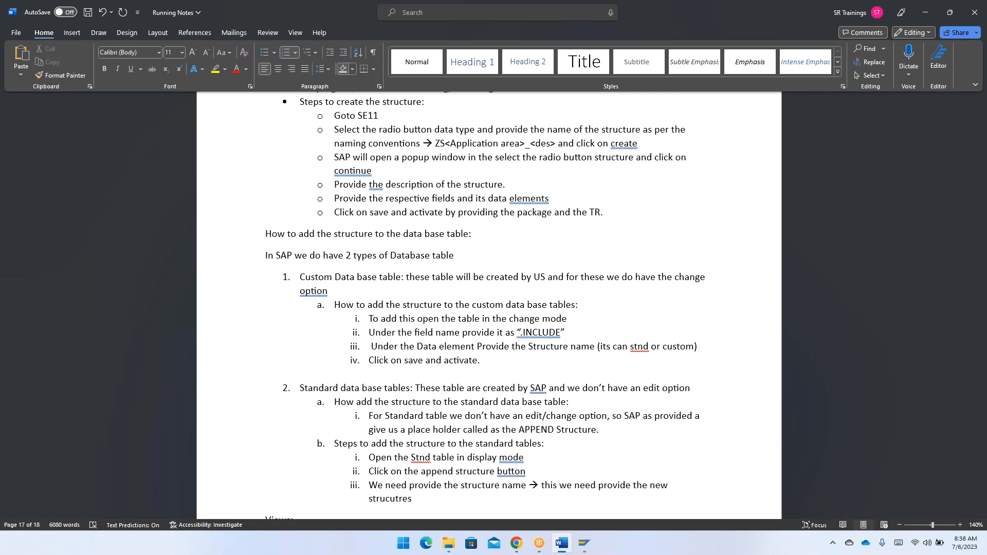
{"action": "key", "text": "BackSpace"}
{"action": "key", "text": "BackSpace"}
{"action": "key", "text": "BackSpace"}
{"action": "key", "text": "BackSpace"}
{"action": "key", "text": "BackSpace"}
{"action": "key", "text": "BackSpace"}
{"action": "type", "text": "cture"}
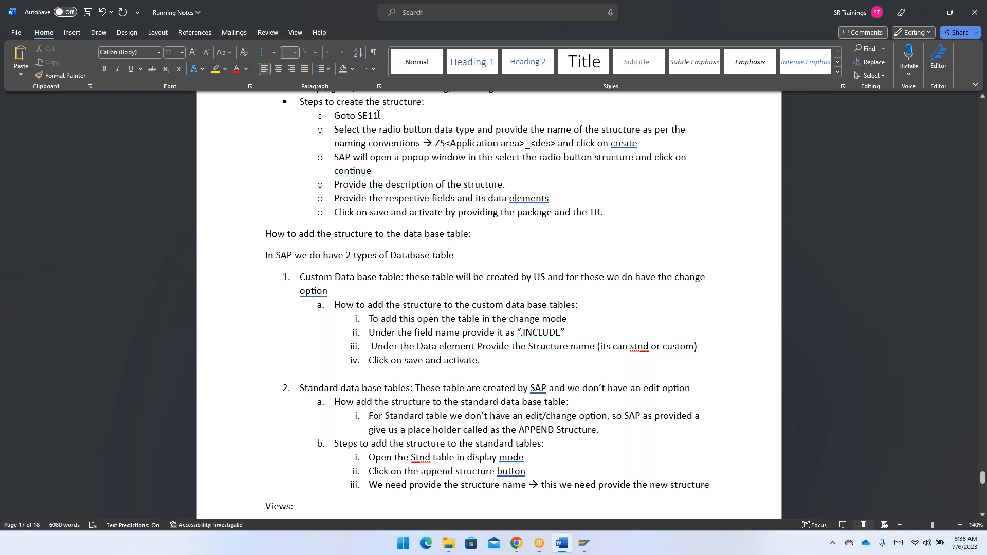
- Accept the grammar suggestion that adds a period after "structure" at the end of sub-item iii
{"action": "left_click_drag", "start_coordinate": [385, 115], "coordinate": [335, 115]}
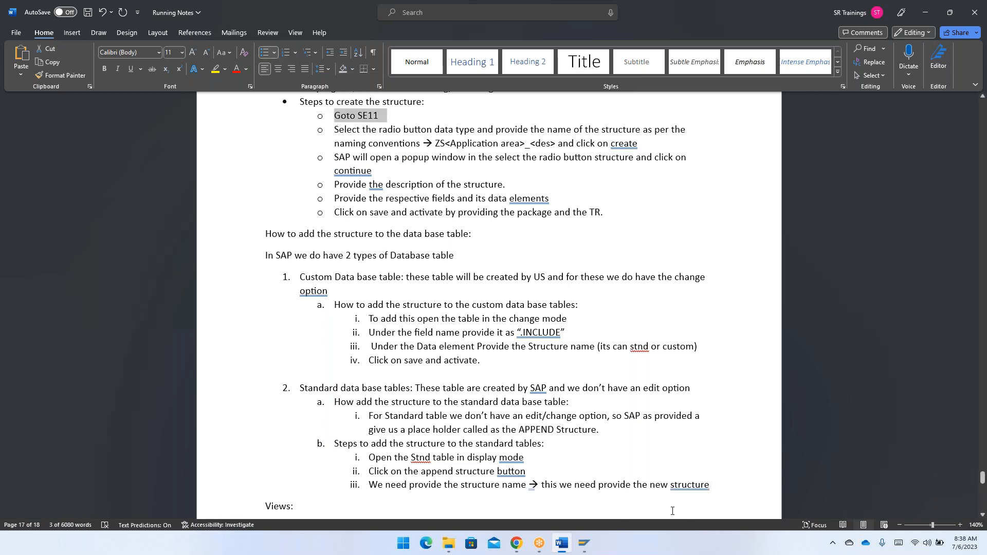
{"action": "left_click", "coordinate": [692, 487]}
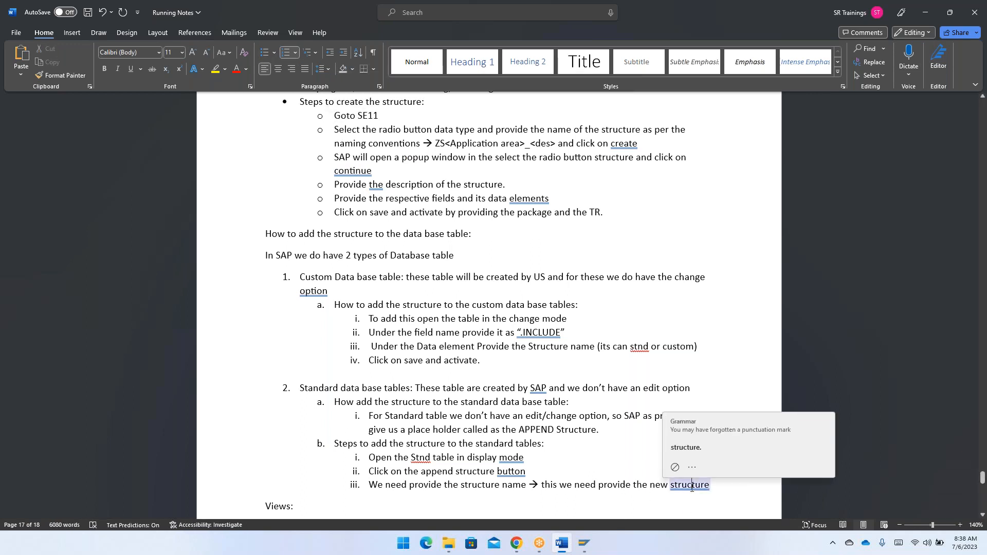
{"action": "left_click", "coordinate": [679, 448]}
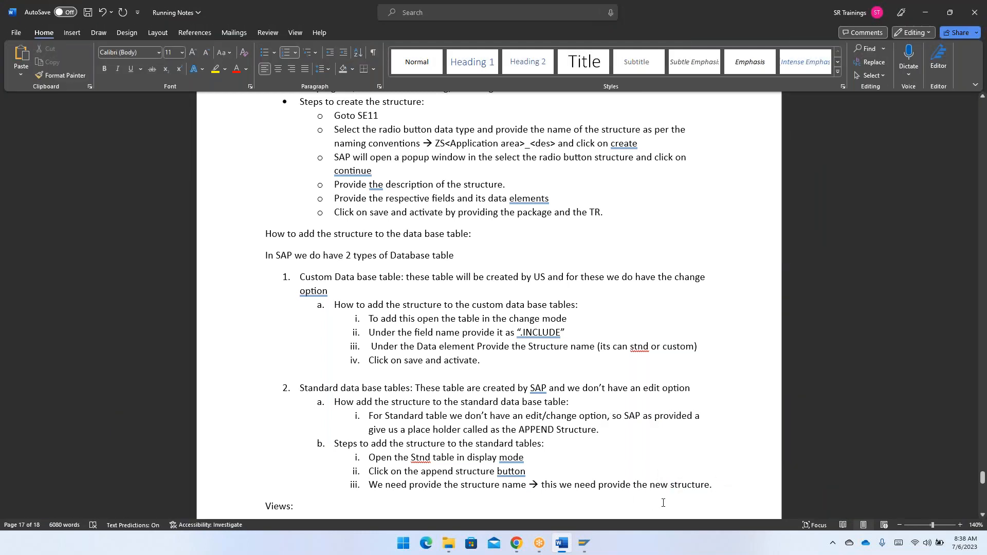
- Add a line within sub-item iii with an arrow and "The naming convention is we will start with ZZ<Des>"
{"action": "key", "text": "shift+Return"}
{"action": "type", "text": "--> Th"}
{"action": "type", "text": "e naming co"}
{"action": "type", "text": "nventi"}
{"action": "type", "text": "on "}
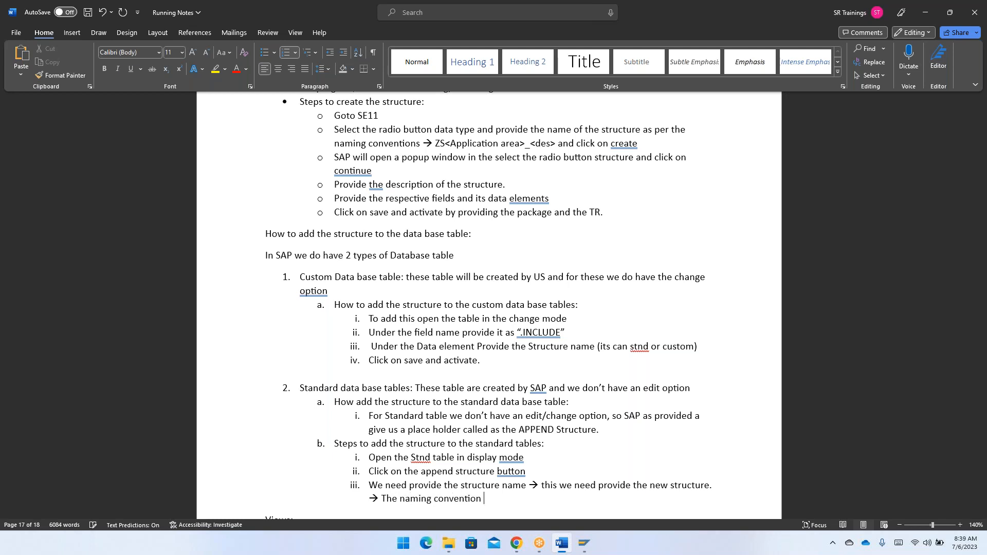
{"action": "type", "text": "is we will start with ZZ"}
{"action": "double_click", "coordinate": [576, 498]}
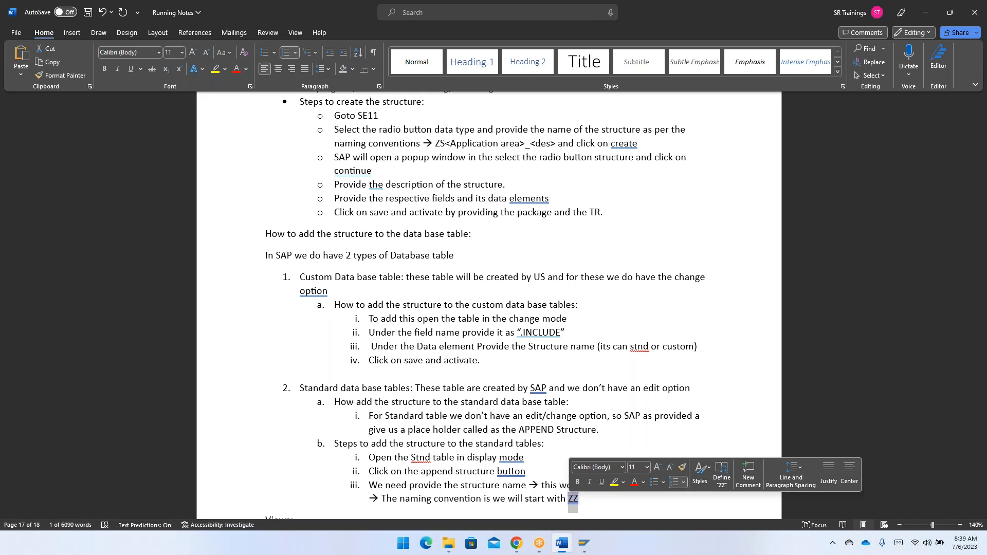
{"action": "left_click", "coordinate": [582, 499]}
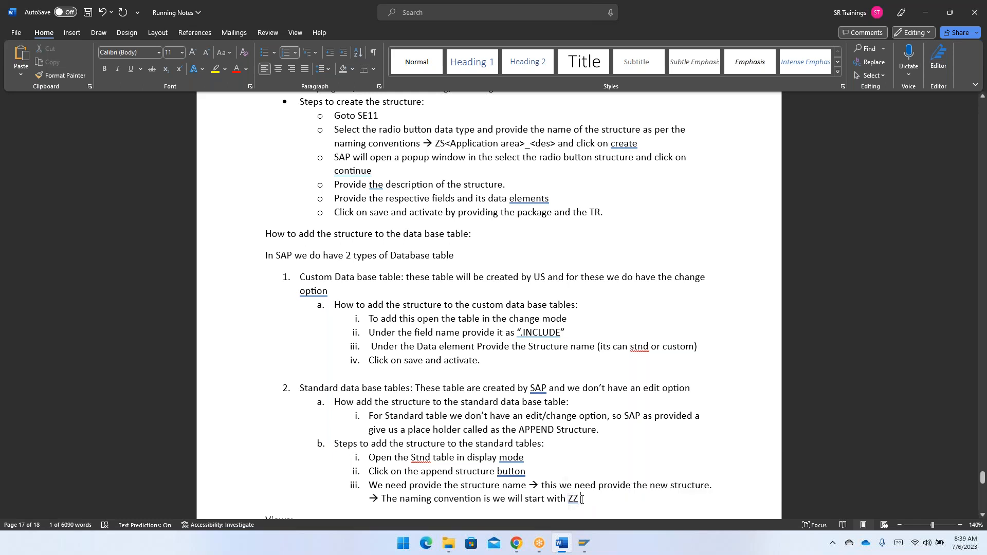
{"action": "type", "text": "<Des>"}
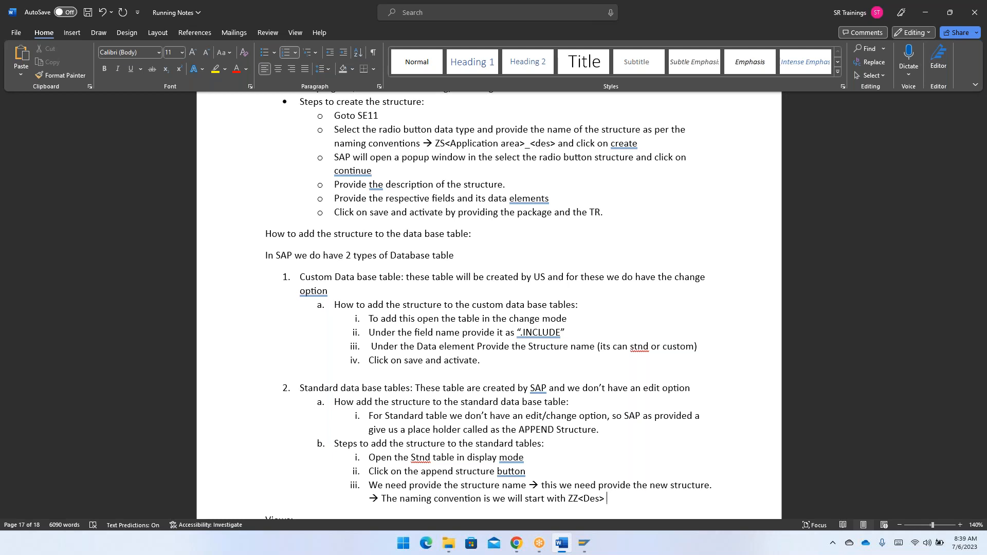
- Finish the naming convention line with "and click on continue."
{"action": "type", "text": "and "}
{"action": "type", "text": "click on co"}
{"action": "type", "text": "ntunue"}
{"action": "key", "text": "BackSpace"}
{"action": "key", "text": "BackSpace"}
{"action": "key", "text": "BackSpace"}
{"action": "key", "text": "BackSpace"}
{"action": "type", "text": "iu"}
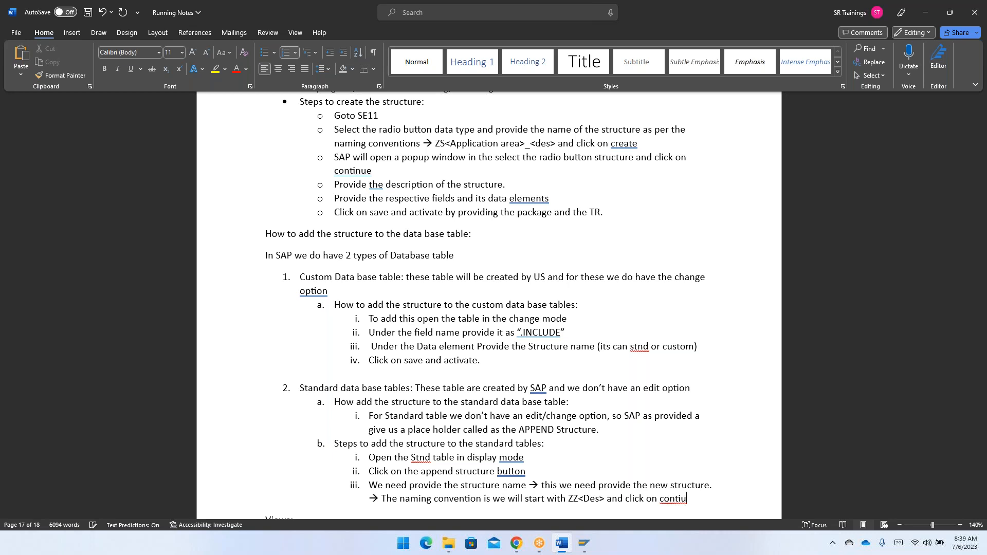
{"action": "key", "text": "BackSpace"}
{"action": "type", "text": "n"}
- Add sub-item iv reading "SAP will open a screen where we need to provide the field and its data elements"
{"action": "key", "text": "Return"}
{"action": "type", "text": "SAP will open a screen we"}
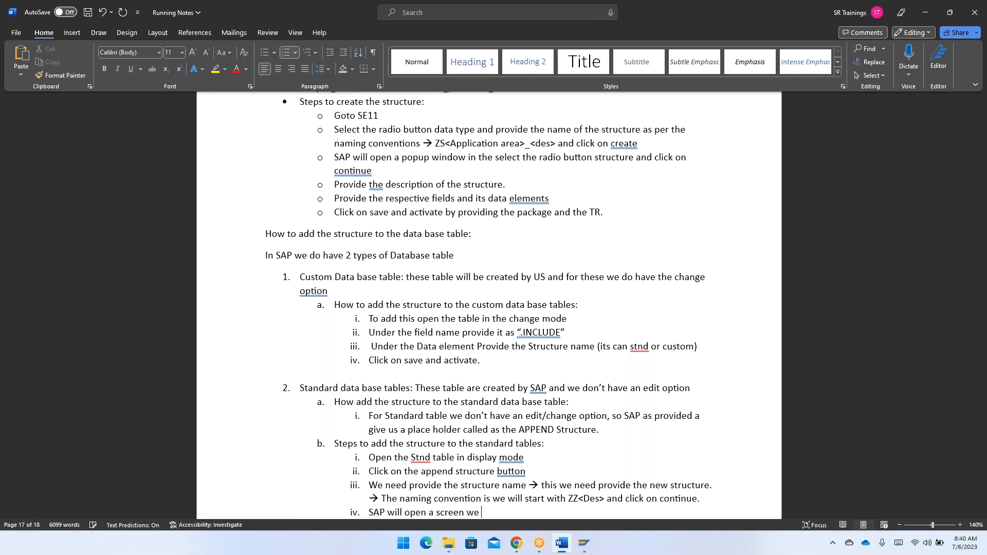
{"action": "key", "text": "BackSpace"}
{"action": "key", "text": "BackSpace"}
{"action": "type", "text": "here we need to provide the f"}
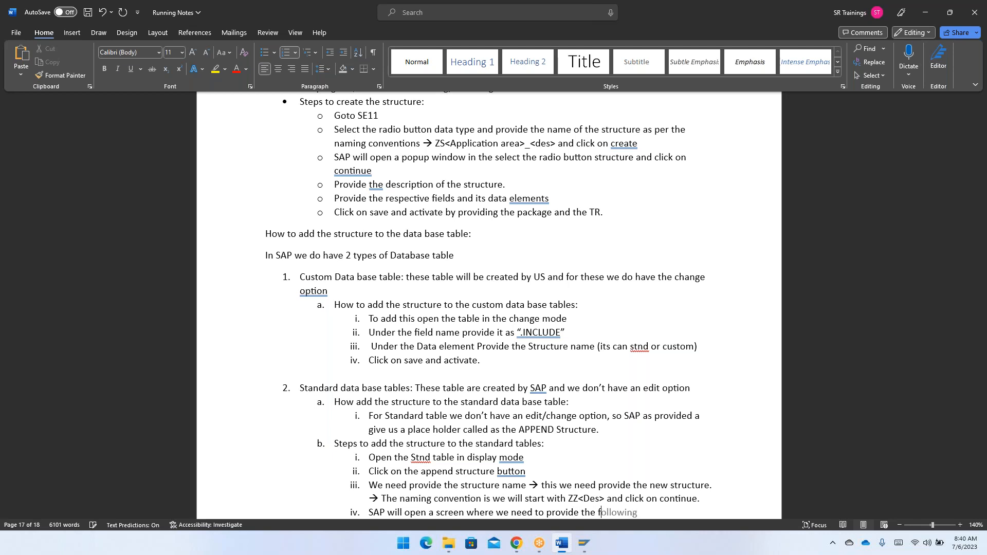
{"action": "type", "text": "ield and i"}
{"action": "type", "text": "ts data eleme"}
{"action": "type", "text": "nts"}
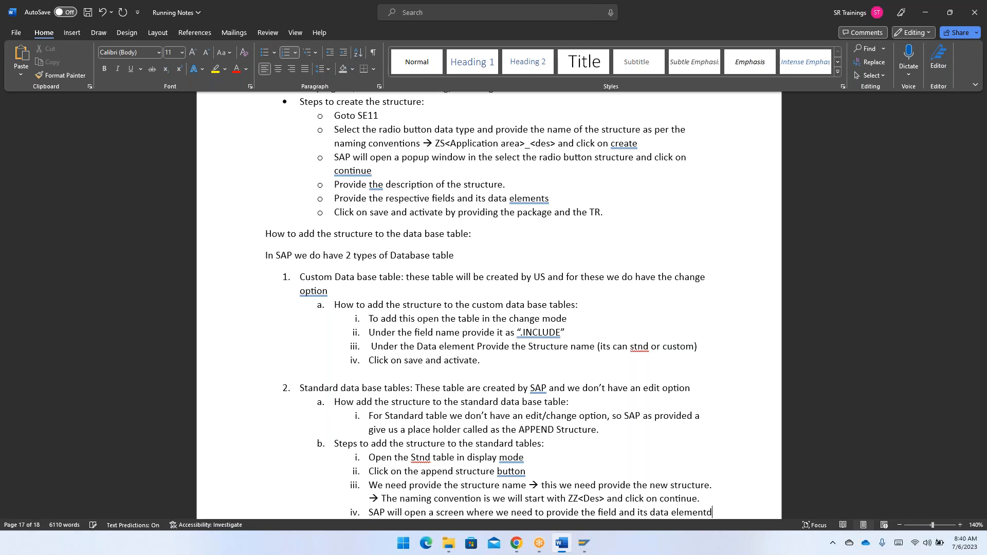
- Switch to SAP and create an append structure named ZZAPPENDFIELDS for table ZTJ27_EMPTAB
{"action": "key", "text": "alt+Tab"}
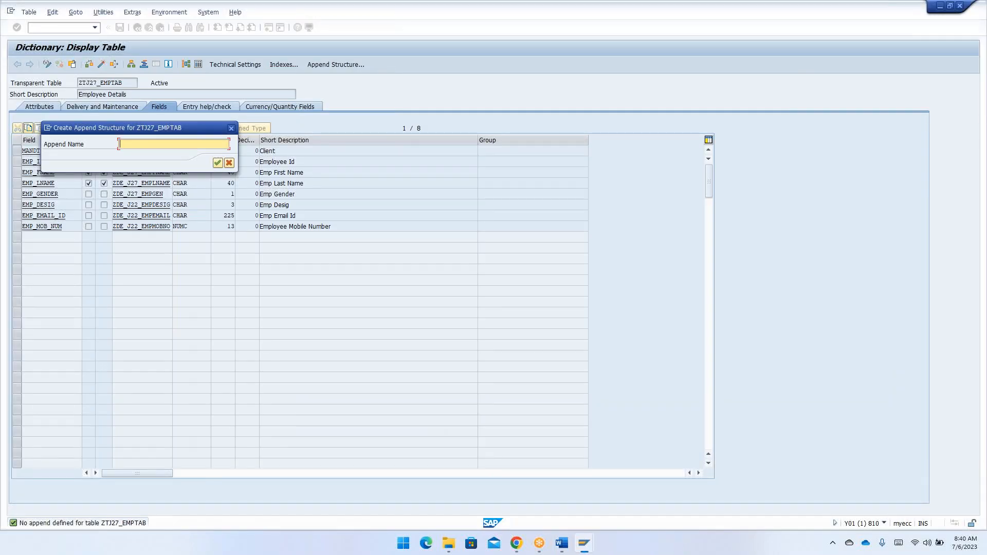
{"action": "type", "text": "ZZAPPENDFIELDS"}
{"action": "left_click", "coordinate": [217, 163]}
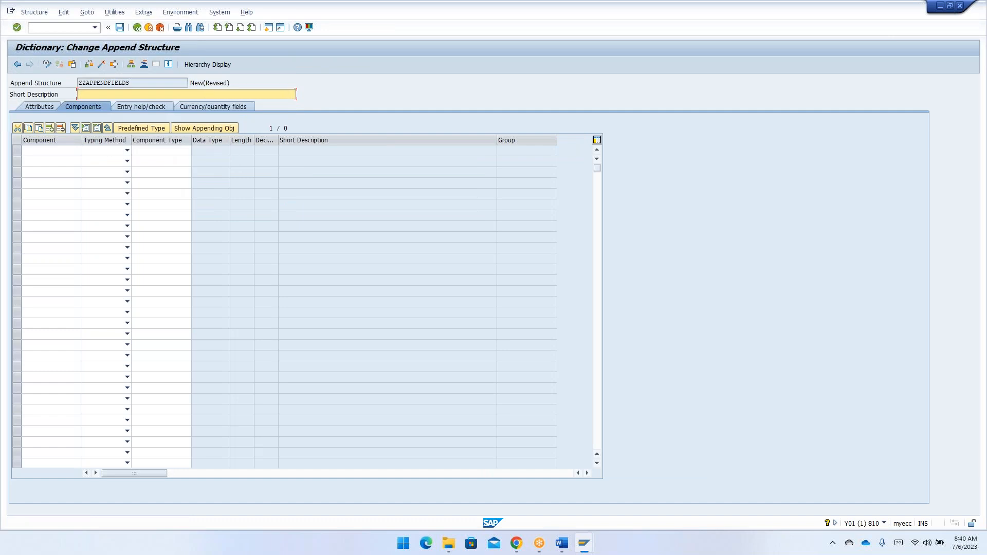
- Display structure ZSJ27_COMMON_FIELDS in the other SAP session and compare it with the new append structure
{"action": "mouse_move", "coordinate": [588, 553]}
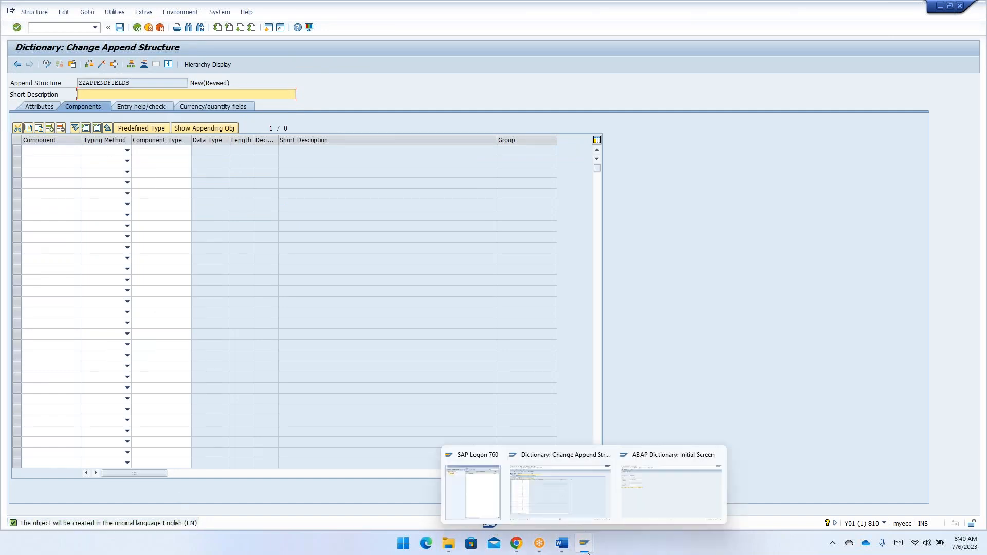
{"action": "left_click", "coordinate": [630, 512]}
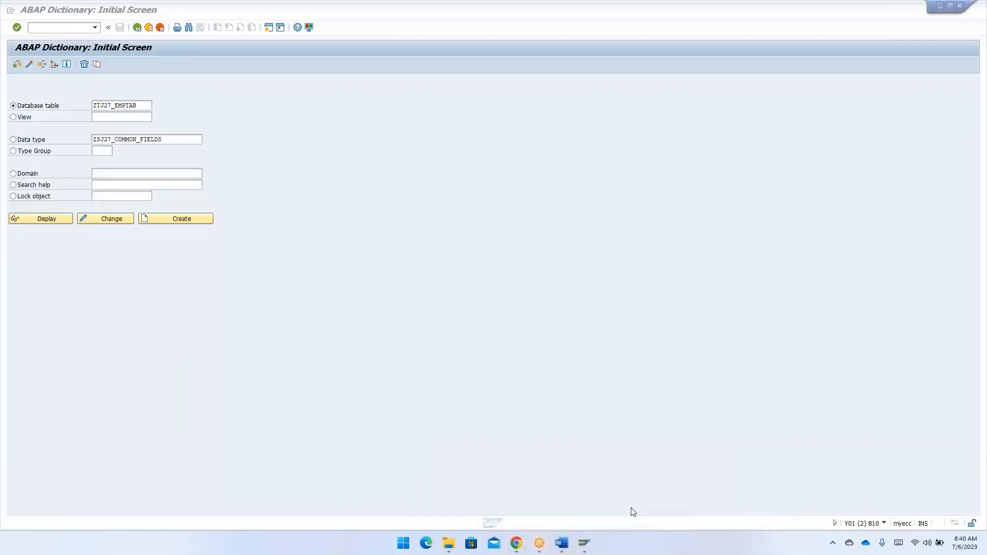
{"action": "left_click", "coordinate": [13, 139]}
{"action": "left_click", "coordinate": [55, 220]}
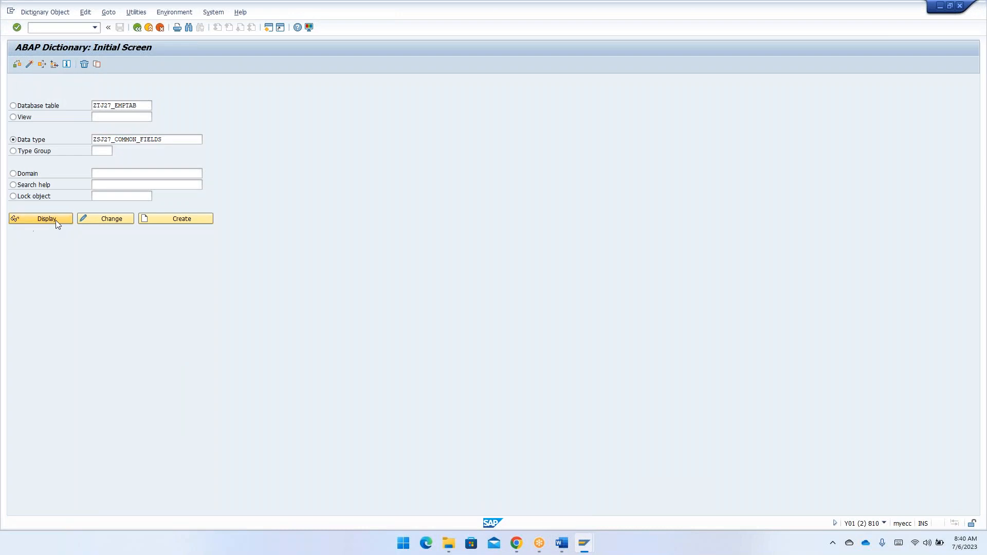
{"action": "left_click", "coordinate": [38, 83]}
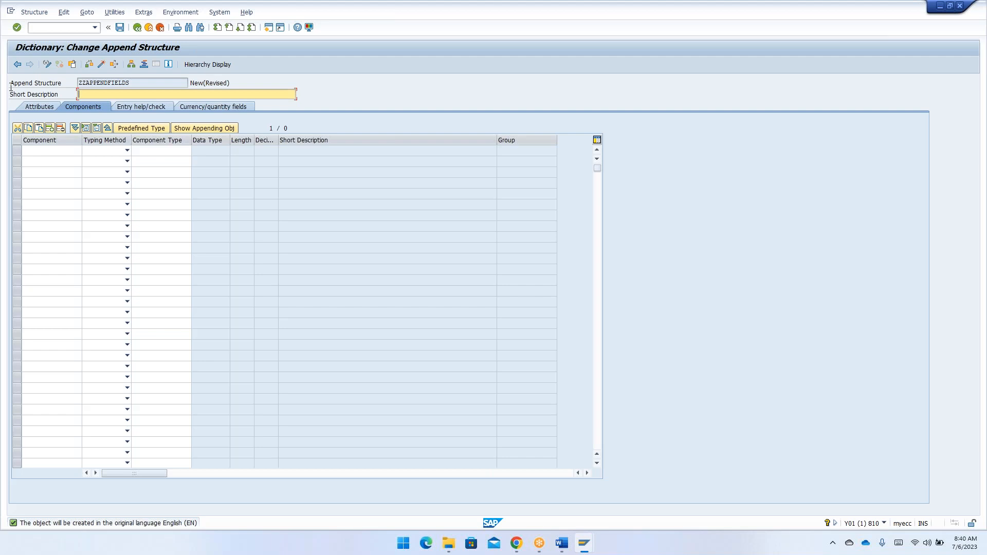
{"action": "key", "text": "alt+Tab"}
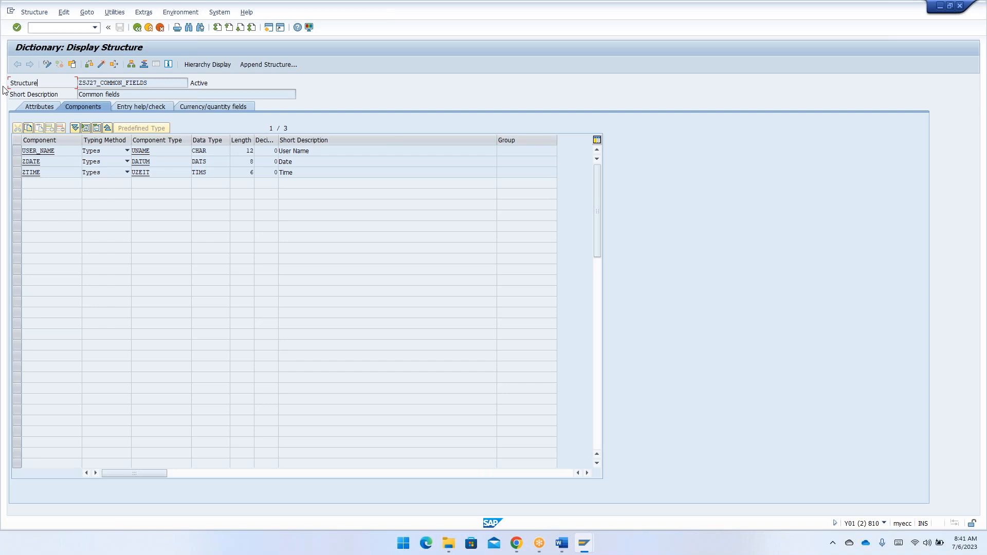
{"action": "key", "text": "alt+Tab"}
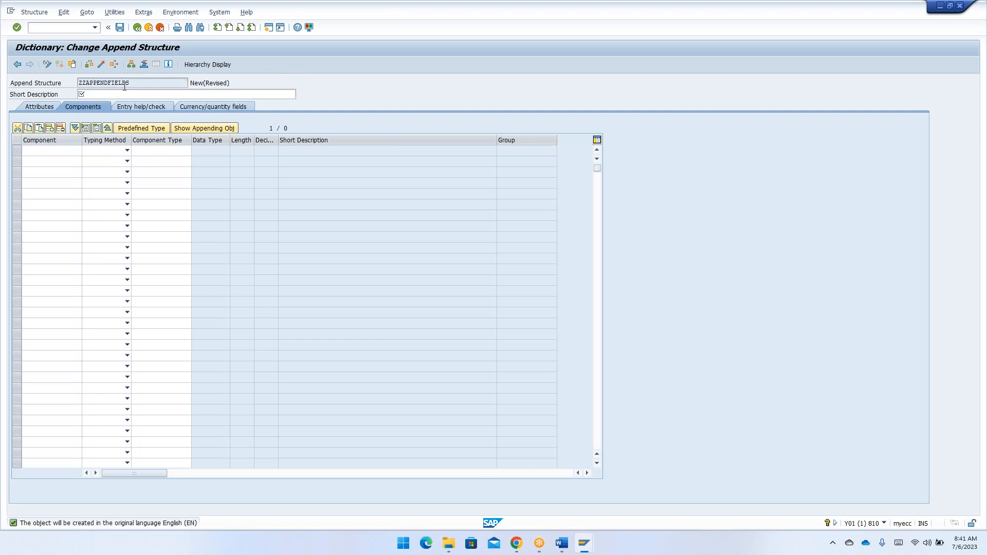
{"action": "key", "text": "alt+Tab"}
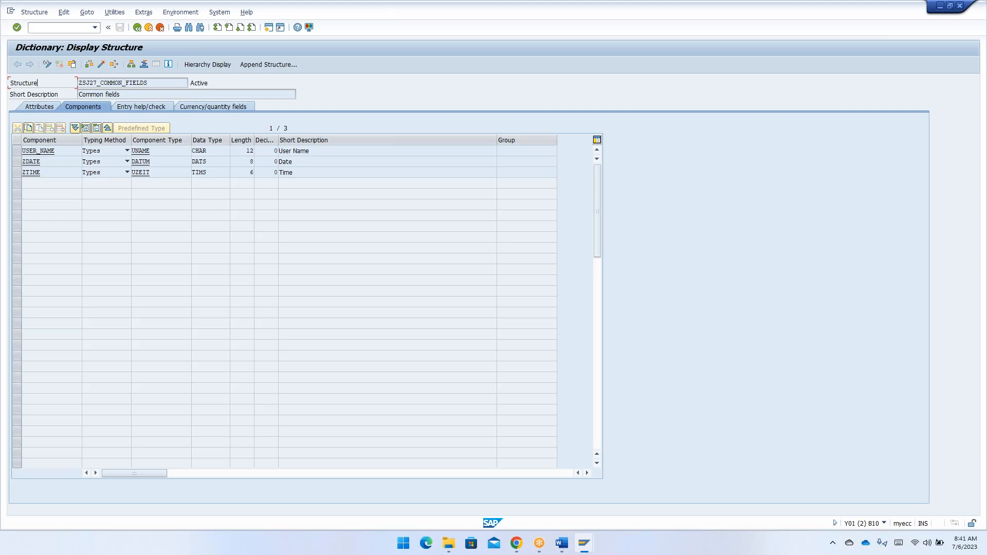
{"action": "key", "text": "alt+Tab"}
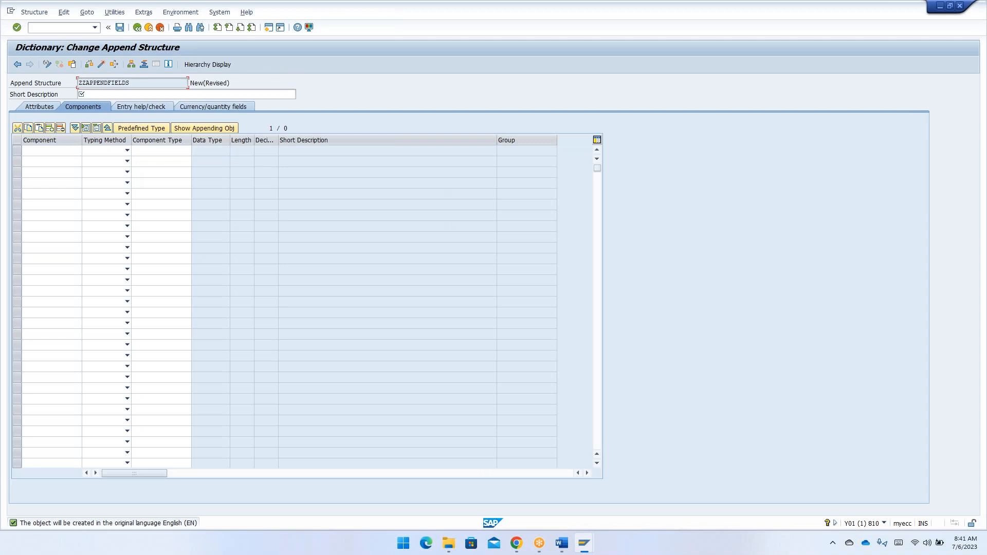
- Enter "new custom fields" as the short description of append structure ZZAPPENDFIELDS
{"action": "left_click", "coordinate": [106, 90]}
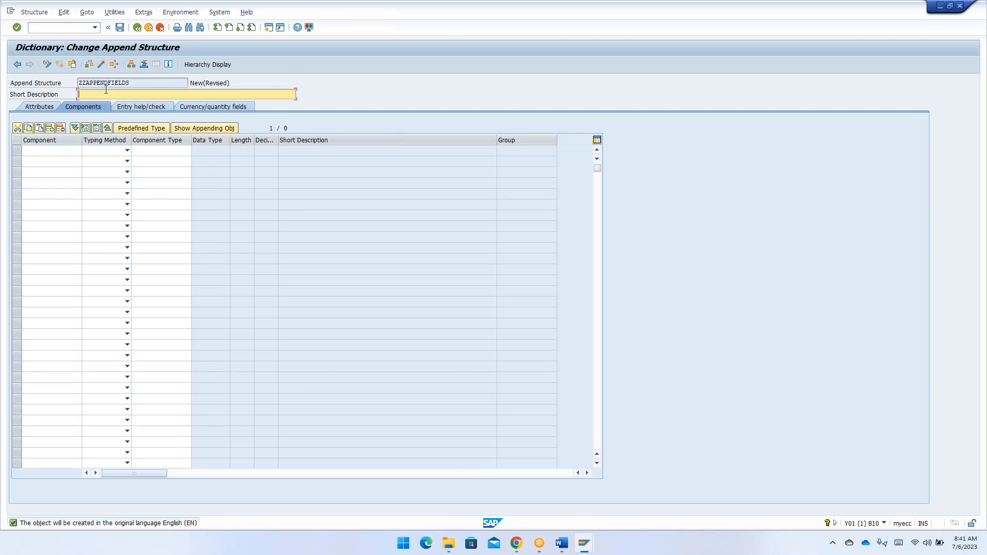
{"action": "type", "text": "new custom fields"}
- Enter .INCLUDE as the first component of the append structure, with typing method Types
{"action": "left_click", "coordinate": [61, 151]}
{"action": "type", "text": ">INCLUDE"}
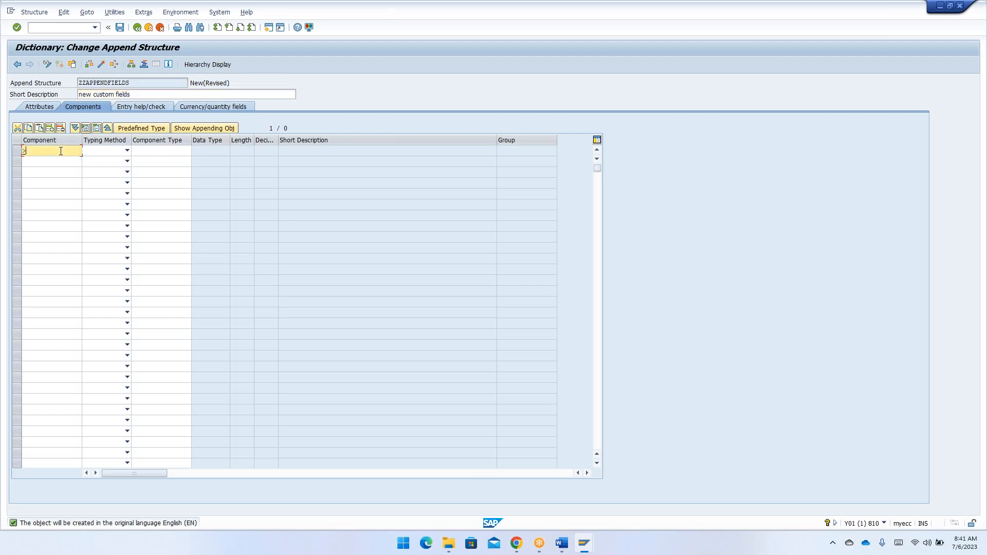
{"action": "key", "text": "BackSpace"}
{"action": "key", "text": "BackSpace"}
{"action": "key", "text": "BackSpace"}
{"action": "key", "text": "BackSpace"}
{"action": "key", "text": "BackSpace"}
{"action": "key", "text": "BackSpace"}
{"action": "key", "text": "BackSpace"}
{"action": "key", "text": "BackSpace"}
{"action": "type", "text": ".INCLUDE"}
{"action": "left_click", "coordinate": [108, 151]}
{"action": "left_click", "coordinate": [101, 164]}
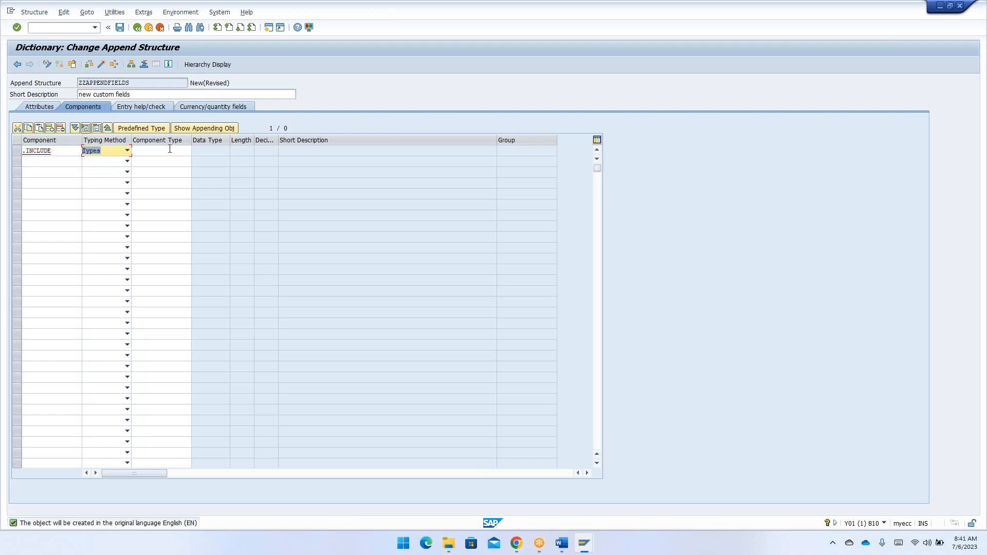
- Copy the structure name ZSJ27_COMMON_FIELDS from the other session into the .INCLUDE row's component type
{"action": "key", "text": "Tab"}
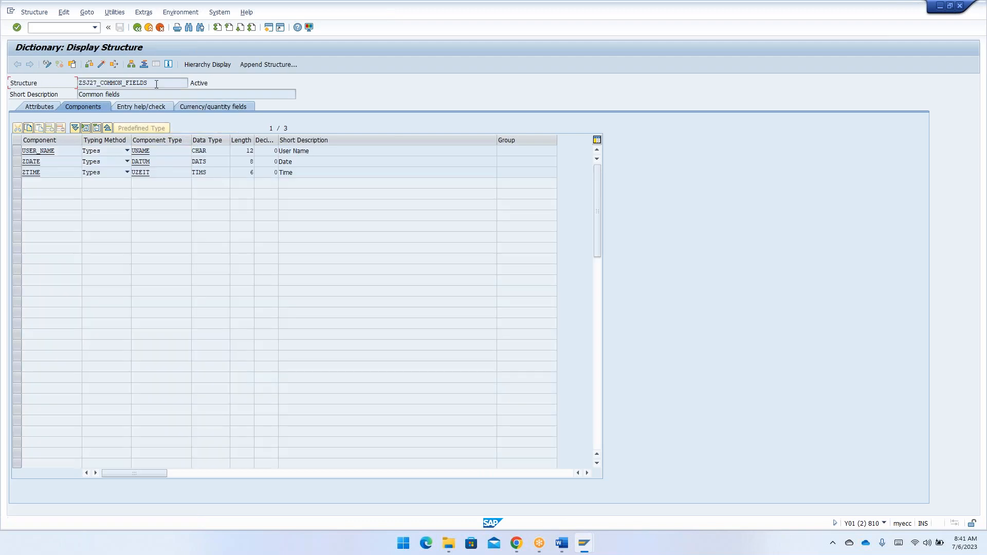
{"action": "left_click_drag", "start_coordinate": [156, 84], "coordinate": [47, 82]}
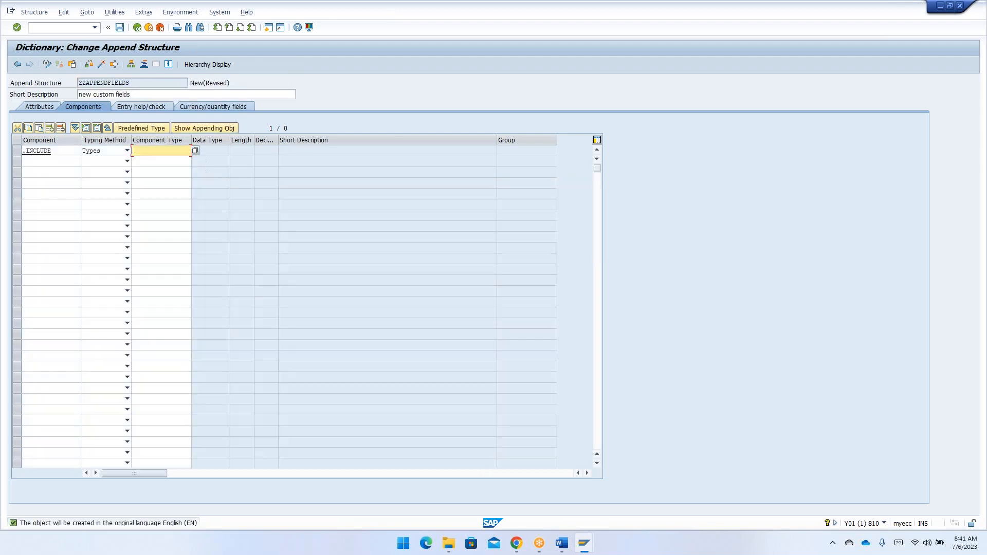
{"action": "type", "text": "ZSJ27_COMMON_FIELDS"}
{"action": "key", "text": "Return"}
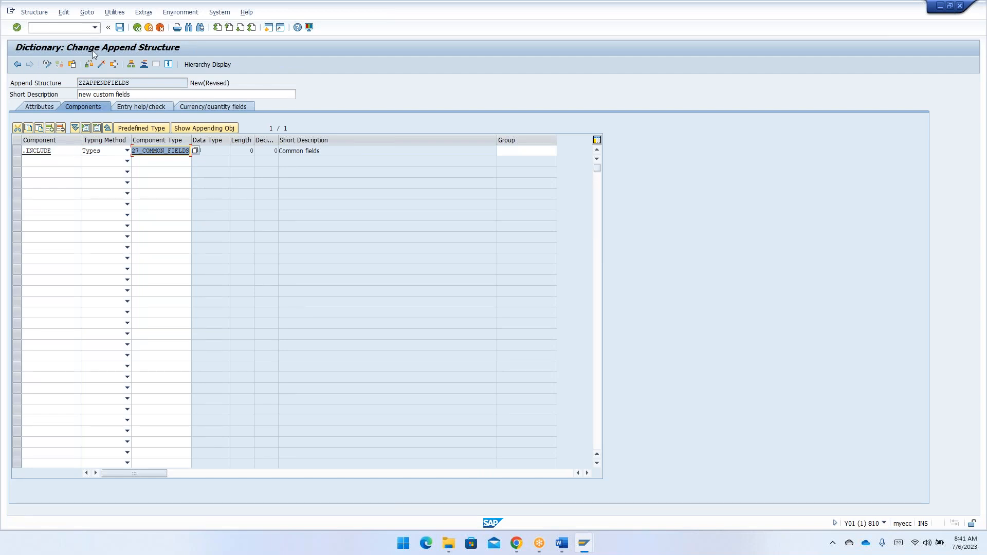
- Save and activate the append structure under workbench request Y01K900153, and return to the fields of table ZTJ27_EMPTAB
{"action": "left_click", "coordinate": [101, 65]}
{"action": "key", "text": "Return"}
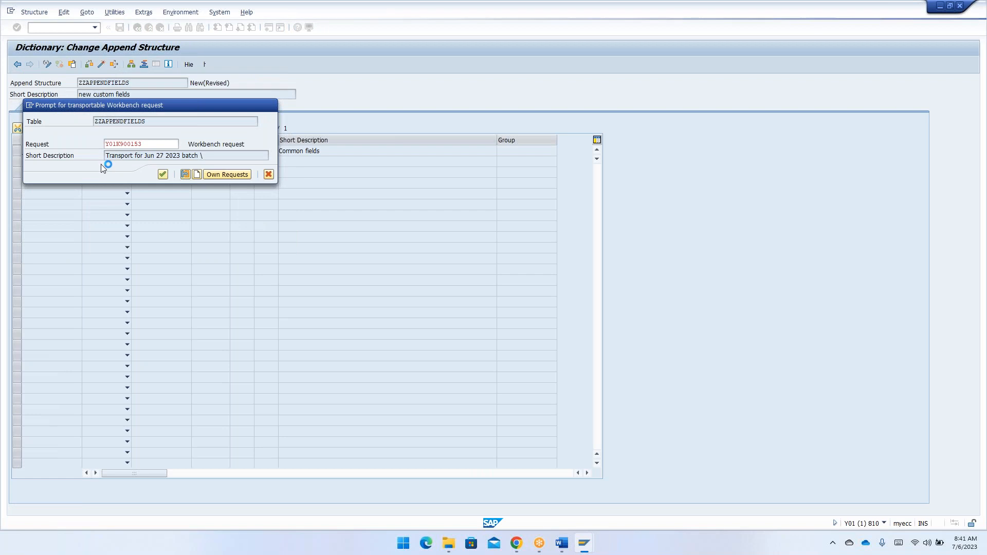
{"action": "key", "text": "Return"}
{"action": "left_click", "coordinate": [180, 203]}
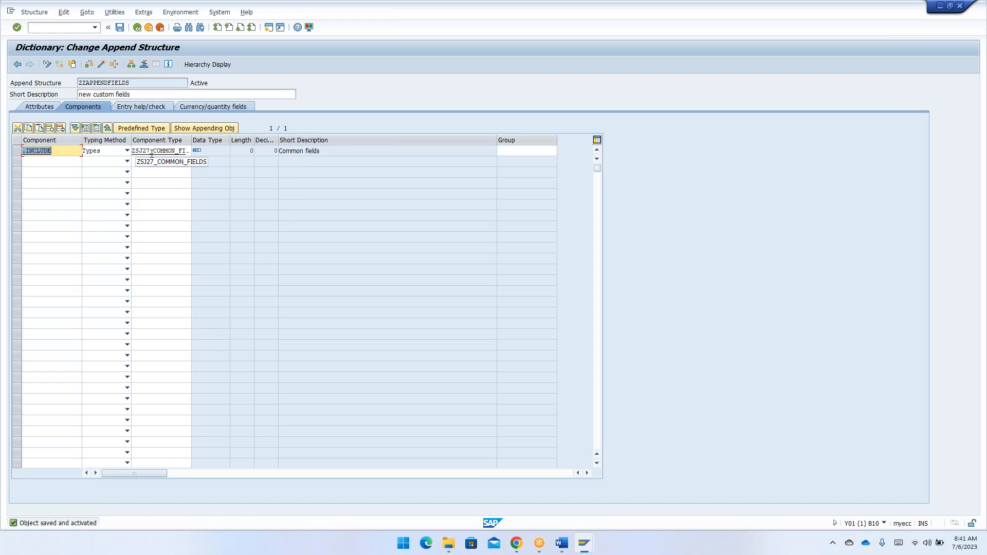
{"action": "left_click", "coordinate": [138, 29]}
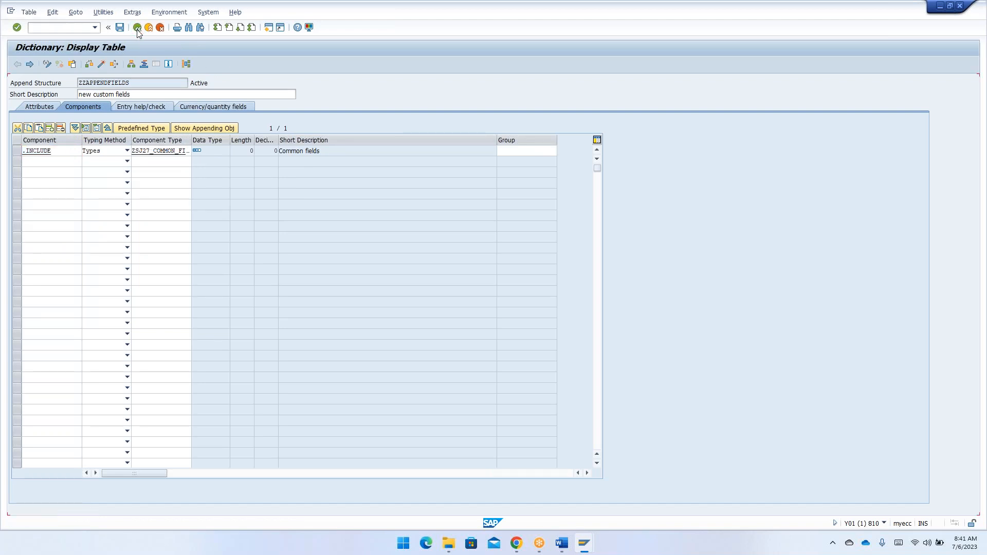
{"action": "left_click", "coordinate": [52, 235]}
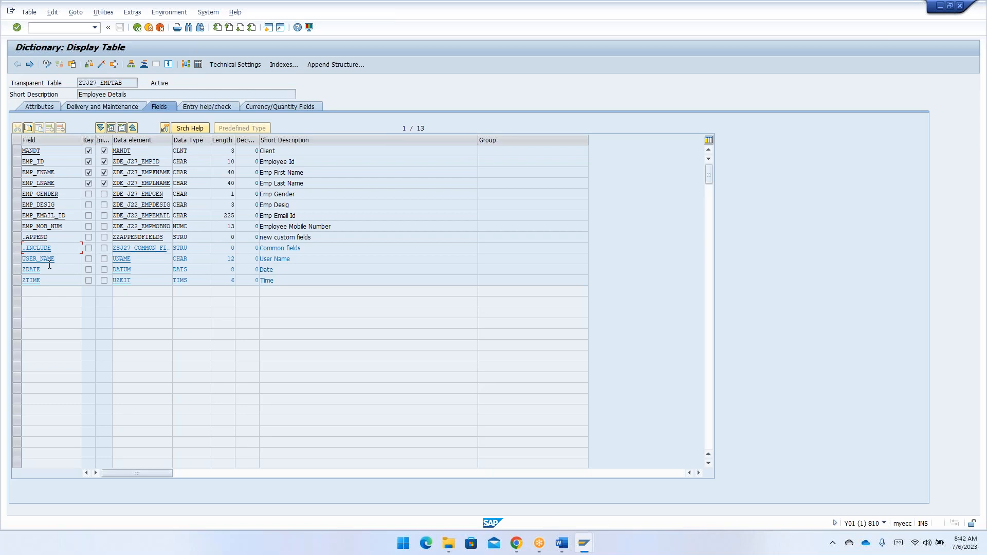
- Switch to the Word notes and add sub-item v reading "Click on save and activate by providing the TR and package."
{"action": "key", "text": "alt+Tab"}
{"action": "key", "text": "alt+Tab"}
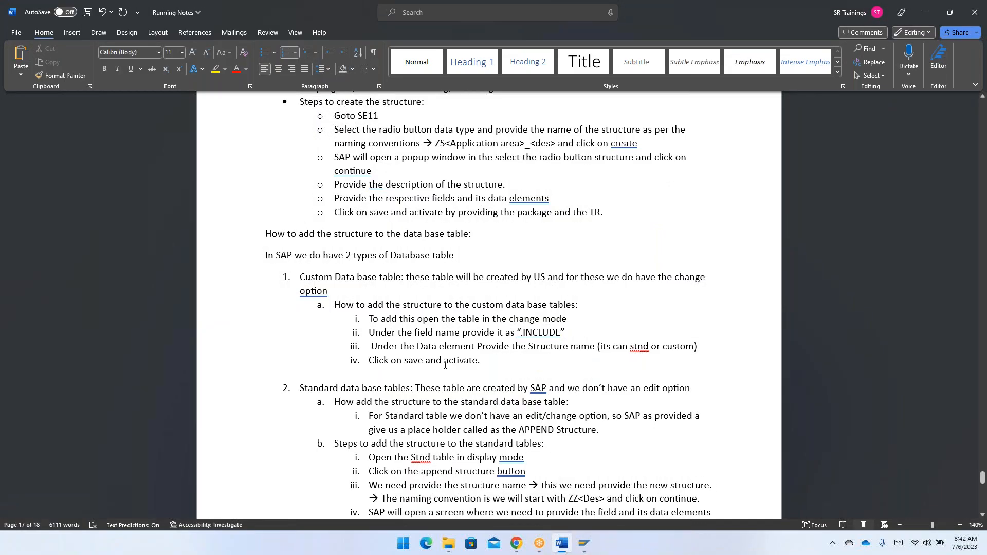
{"action": "scroll", "coordinate": [508, 424], "scroll_direction": "down", "scroll_amount": 5}
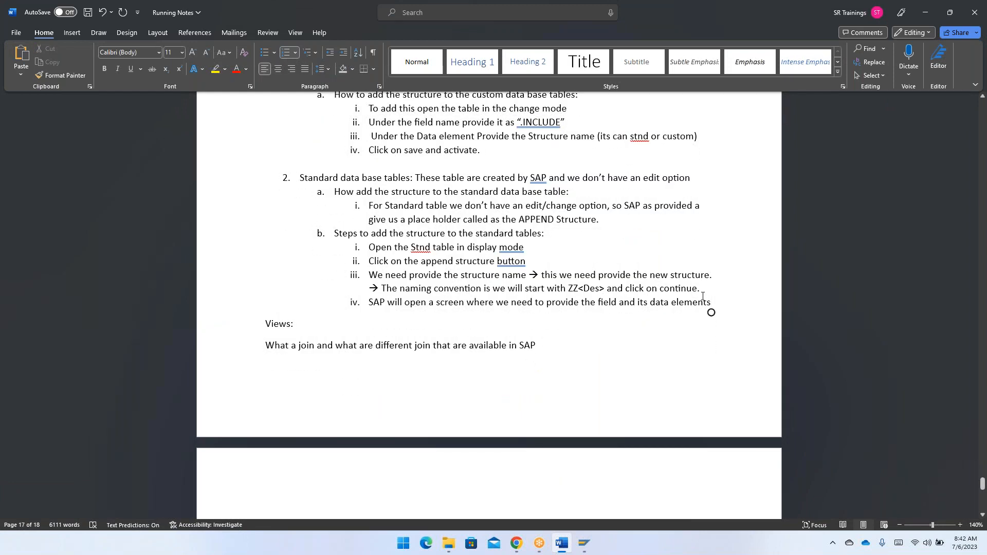
{"action": "key", "text": "Return"}
{"action": "type", "text": "Click on"}
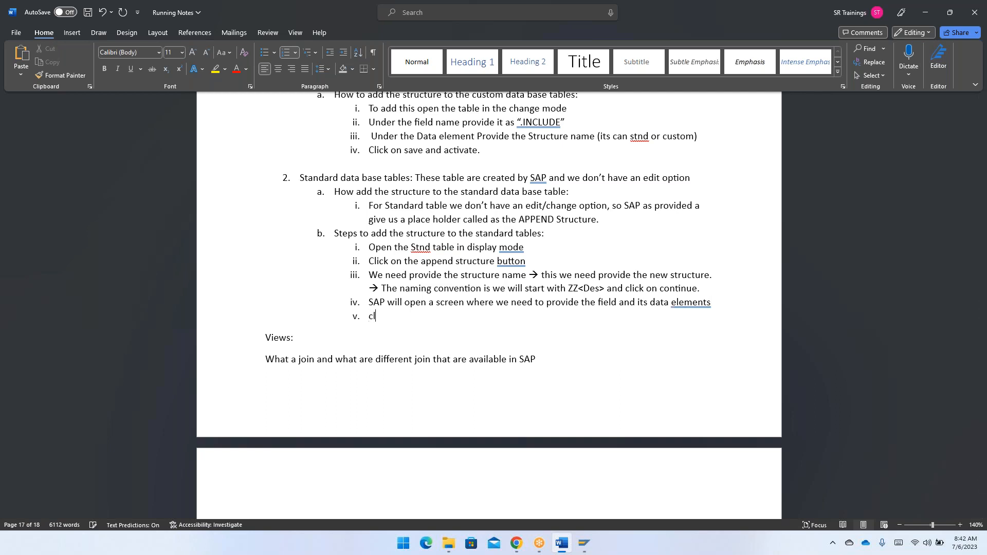
{"action": "type", "text": " save and a"}
{"action": "type", "text": "ivate by pr"}
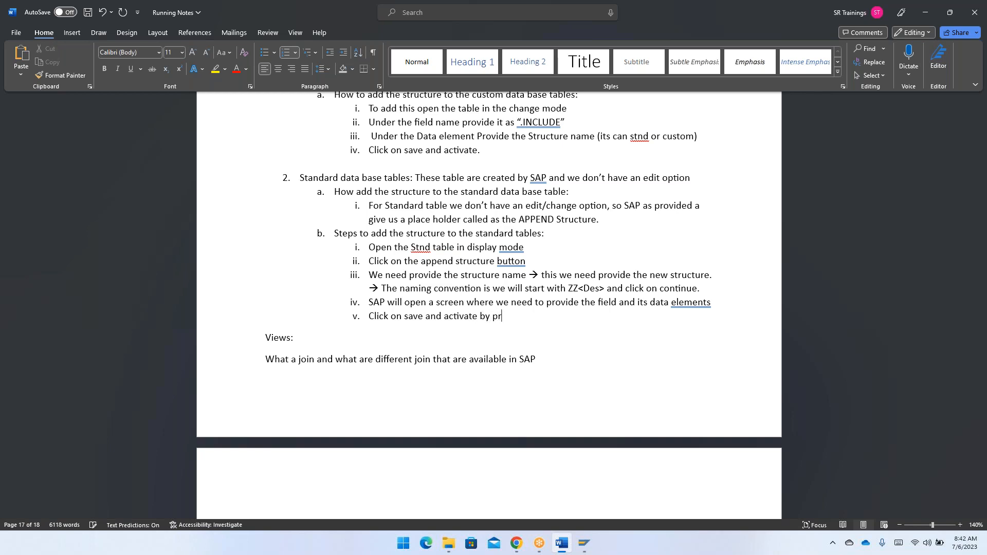
{"action": "type", "text": "oviding the TR and package."}
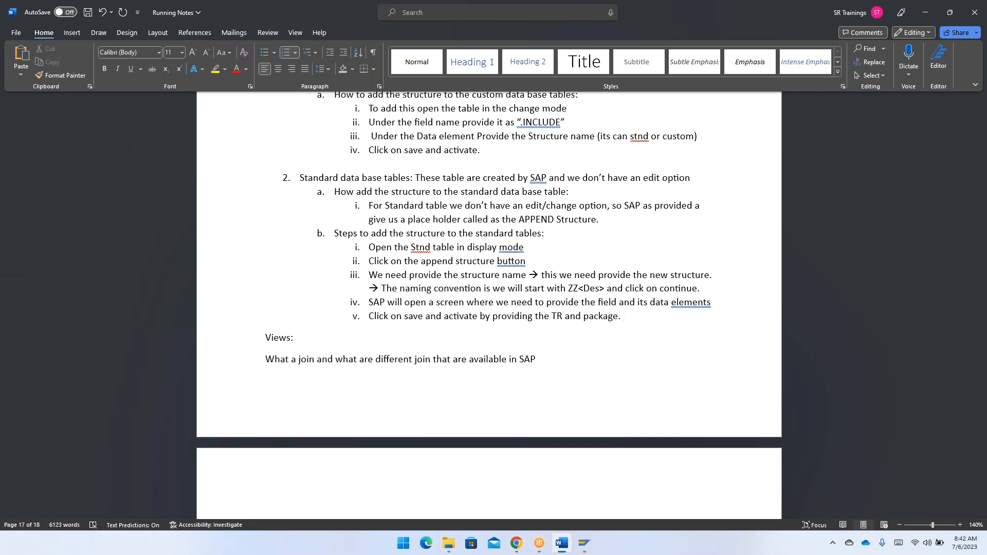
- Add item c starting with "In real time how many append structure", correcting the spelling of "structure"
{"action": "key", "text": "Return"}
{"action": "key", "text": "shift+Tab"}
{"action": "type", "text": "In"}
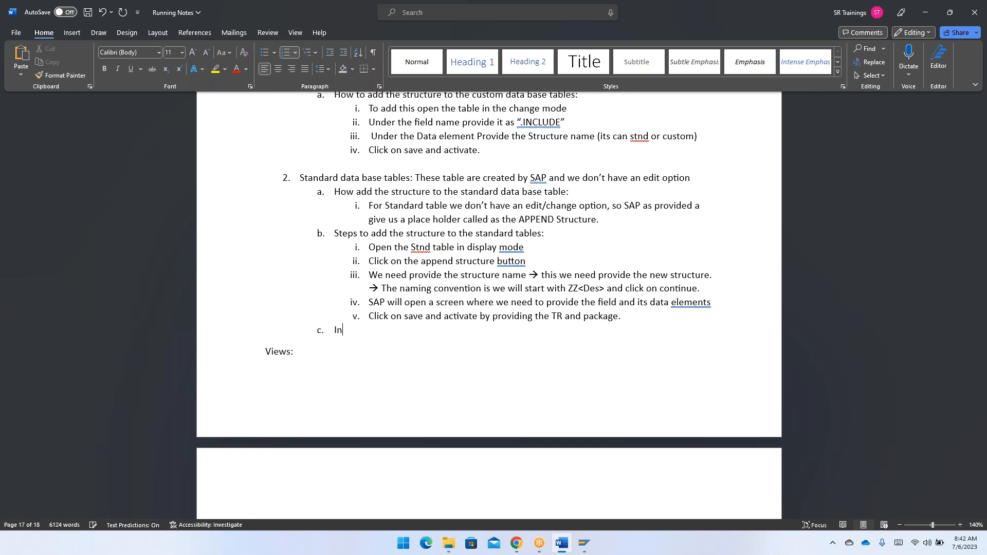
{"action": "type", "text": " real time how many append strucutre"}
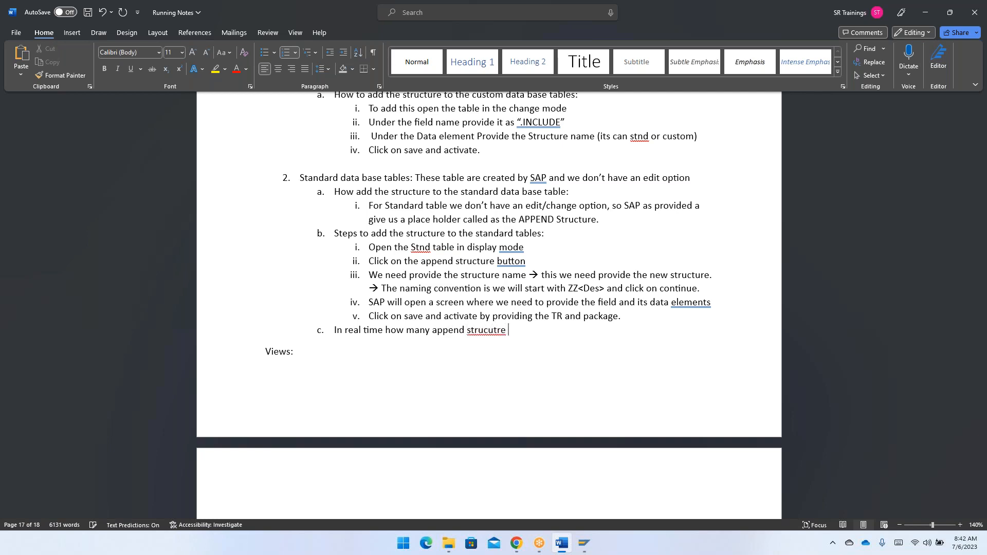
{"action": "left_click", "coordinate": [484, 327]}
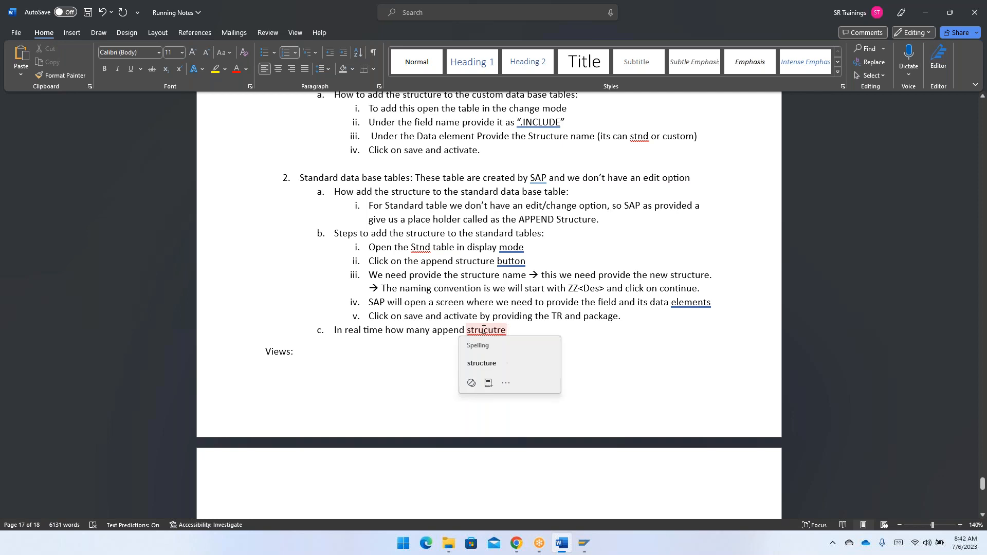
{"action": "left_click", "coordinate": [499, 361]}
- Finish item c with "we can add", an arrow and 14, and end sub-item iv with a period
{"action": "type", "text": "we can ad"}
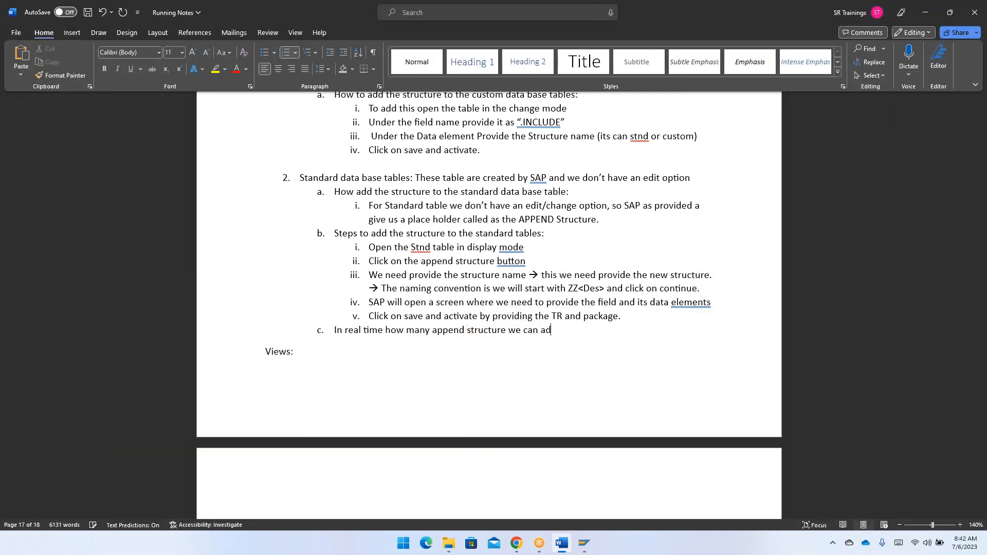
{"action": "type", "text": "d --> "}
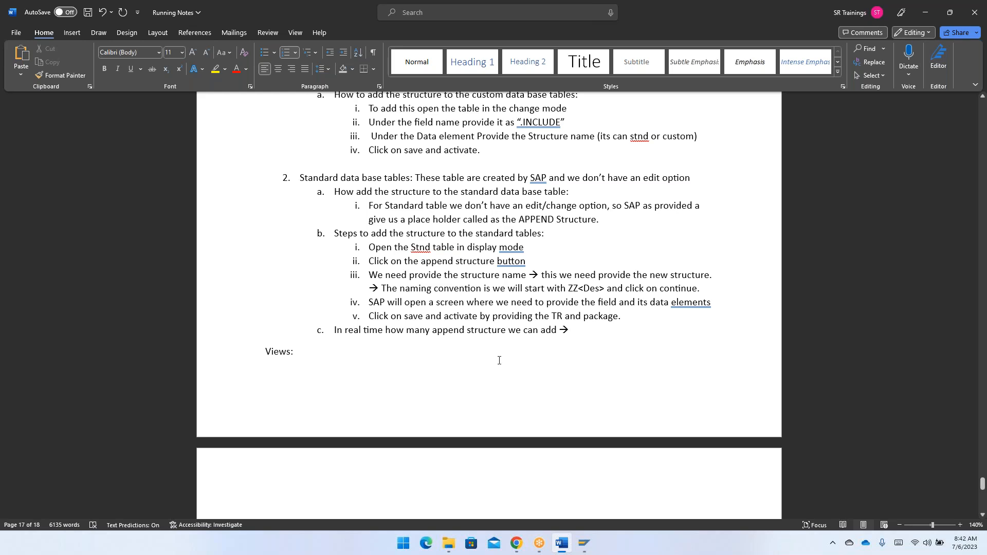
{"action": "type", "text": "14"}
{"action": "double_click", "coordinate": [712, 305]}
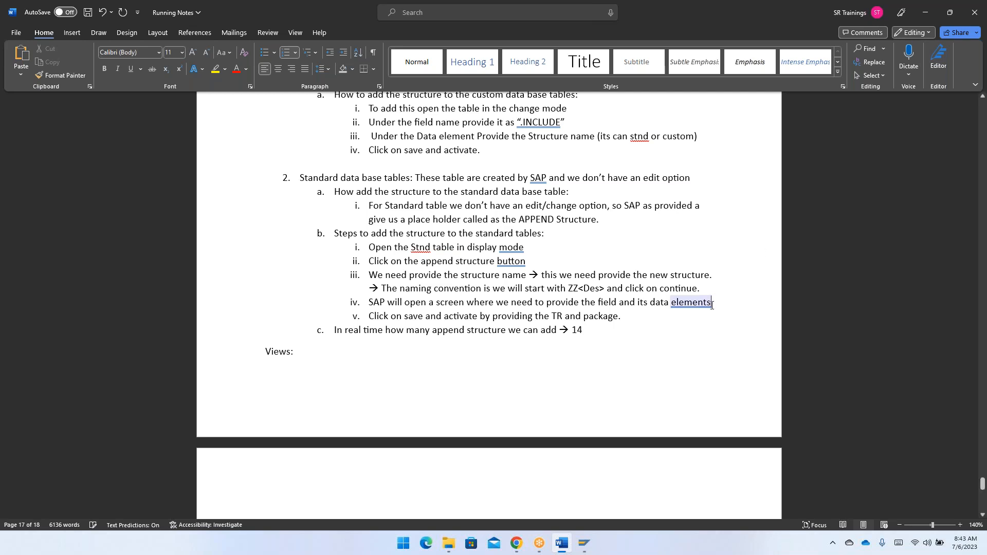
{"action": "type", "text": "."}
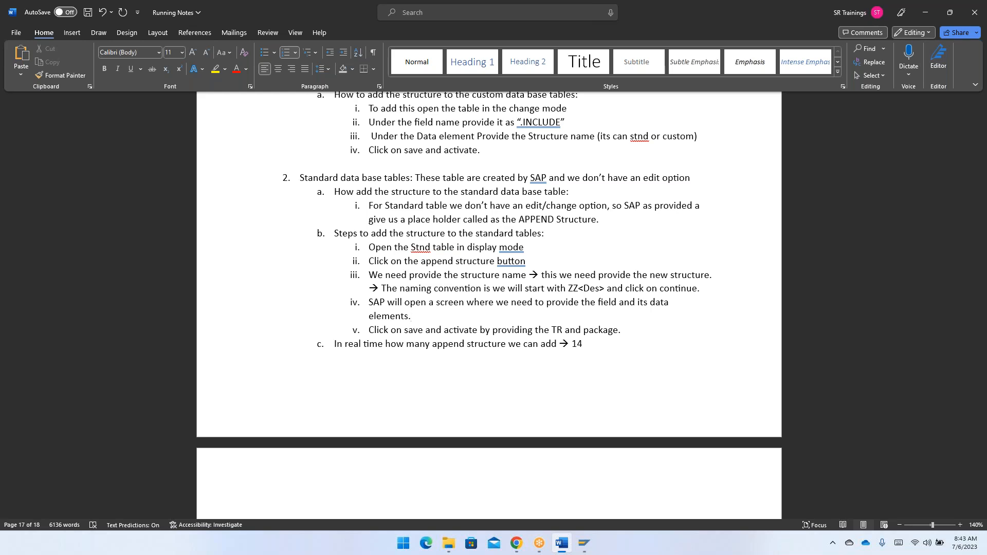
- Switch to SAP and open append structure ZZAPPENDFIELDS from table ZTJ27_EMPTAB's appends, going to the empty component row below .INCLUDE
{"action": "key", "text": "alt+Tab"}
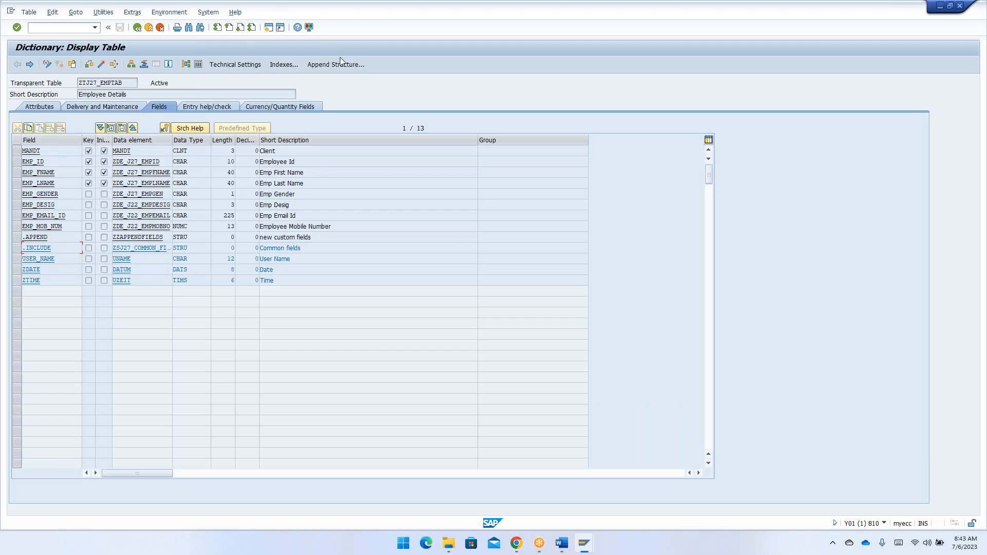
{"action": "left_click", "coordinate": [337, 65]}
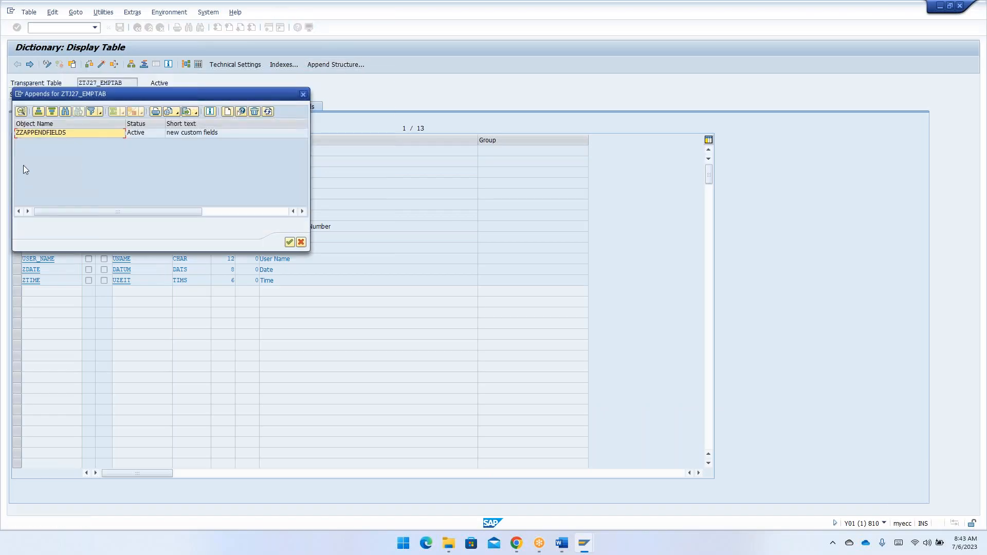
{"action": "left_click", "coordinate": [66, 132]}
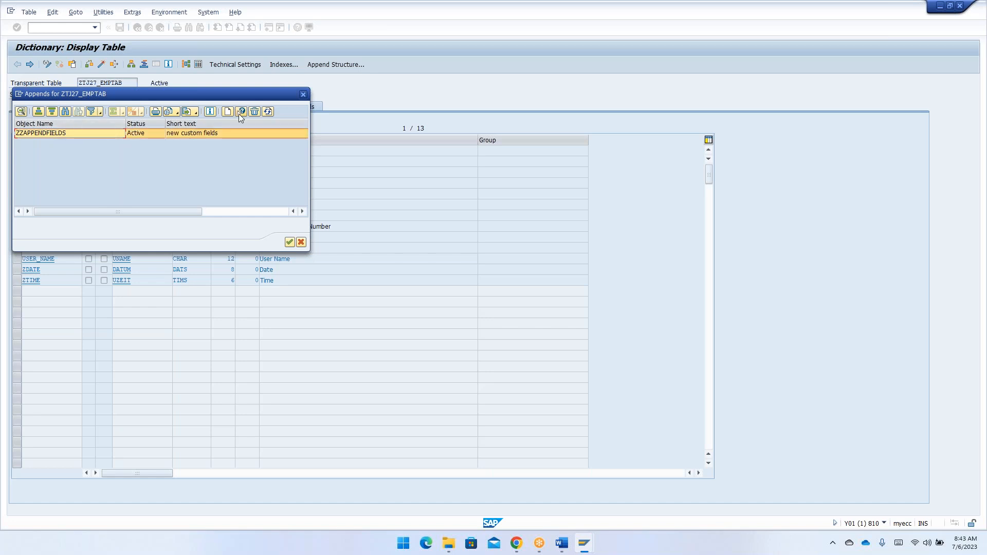
{"action": "double_click", "coordinate": [94, 131]}
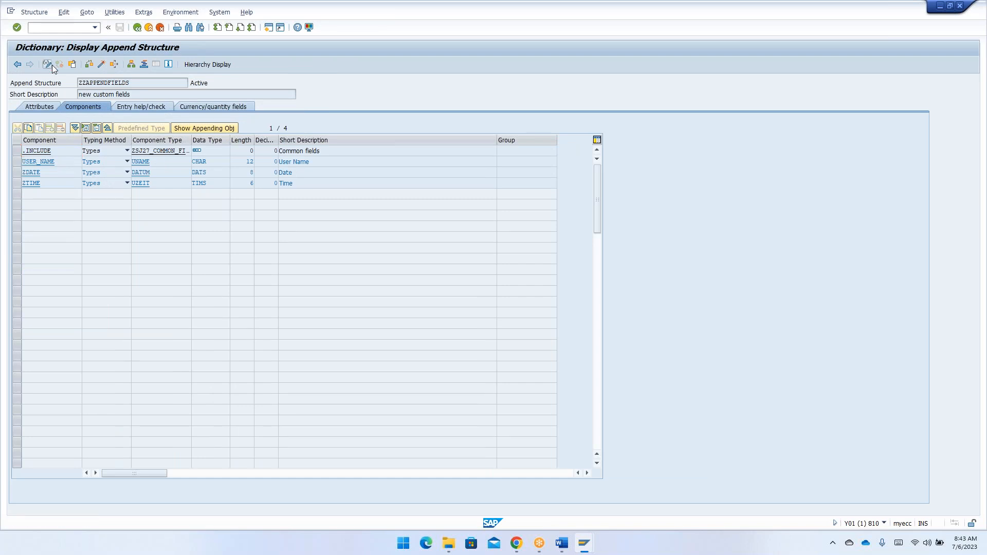
{"action": "left_click", "coordinate": [51, 65]}
{"action": "left_click", "coordinate": [43, 162]}
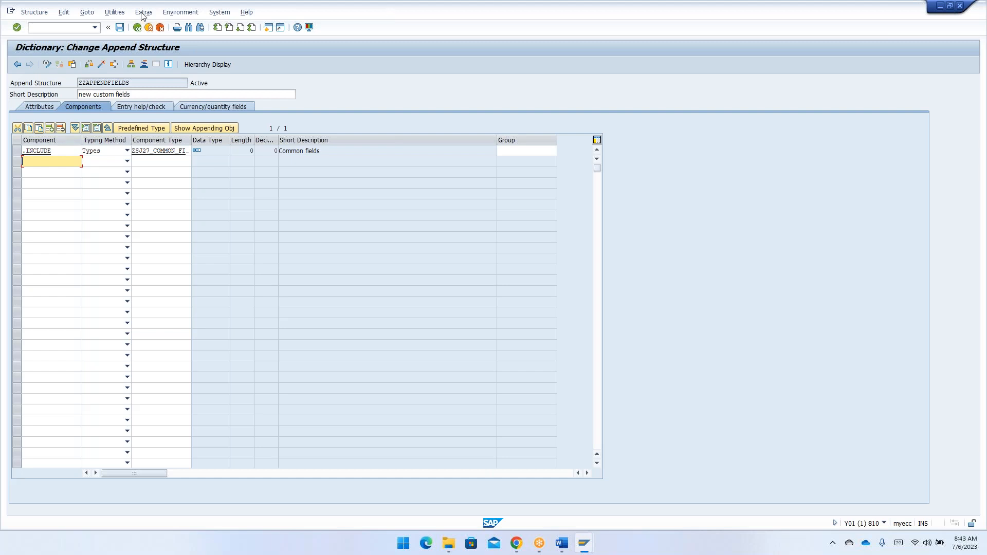
- Leave append structure ZZAPPENDFIELDS and close the list of appends for table ZTJ27_EMPTAB
{"action": "left_click", "coordinate": [137, 27]}
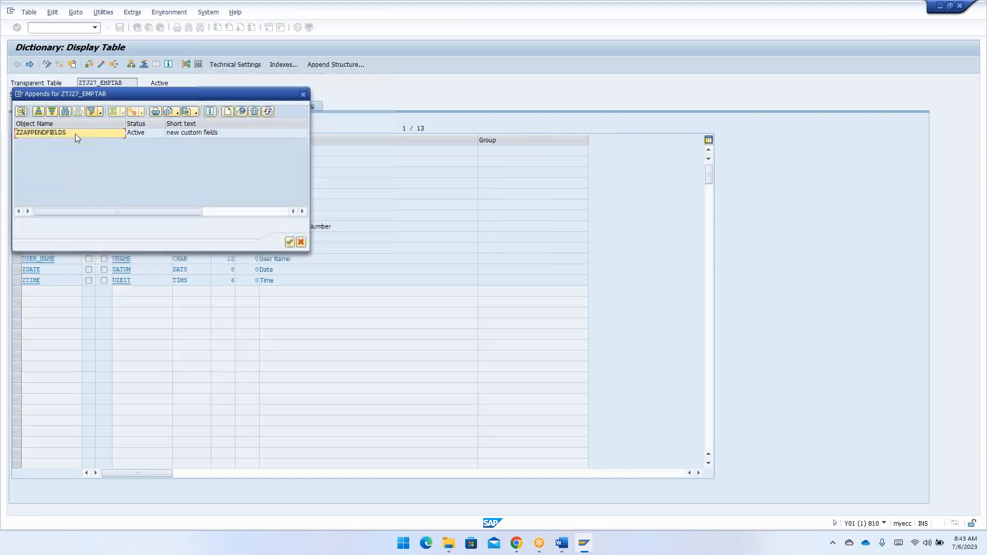
{"action": "left_click", "coordinate": [303, 95]}
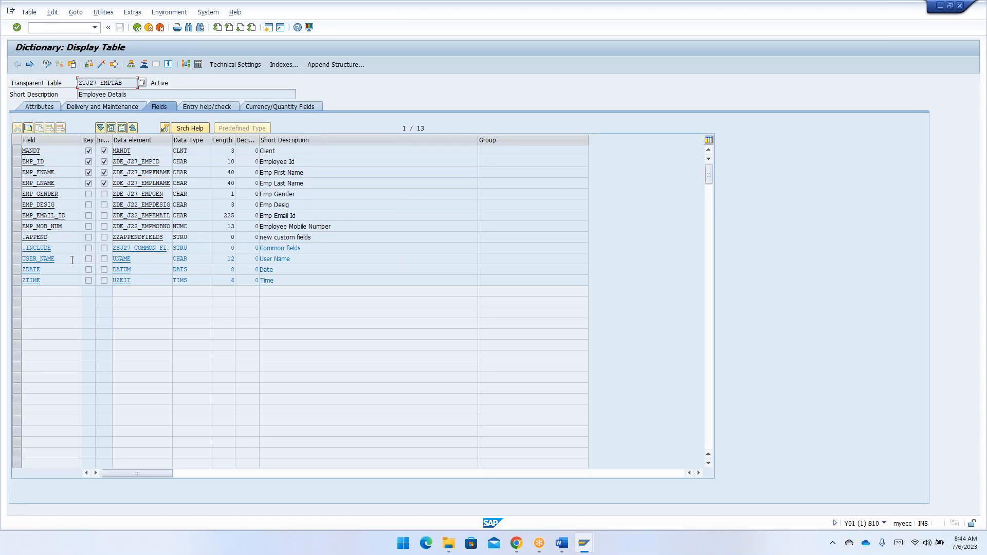
- Switch to the Word notes and add item d starting with "In real time if we got to chance to add a new fields to the standard table"
{"action": "key", "text": "alt+Tab"}
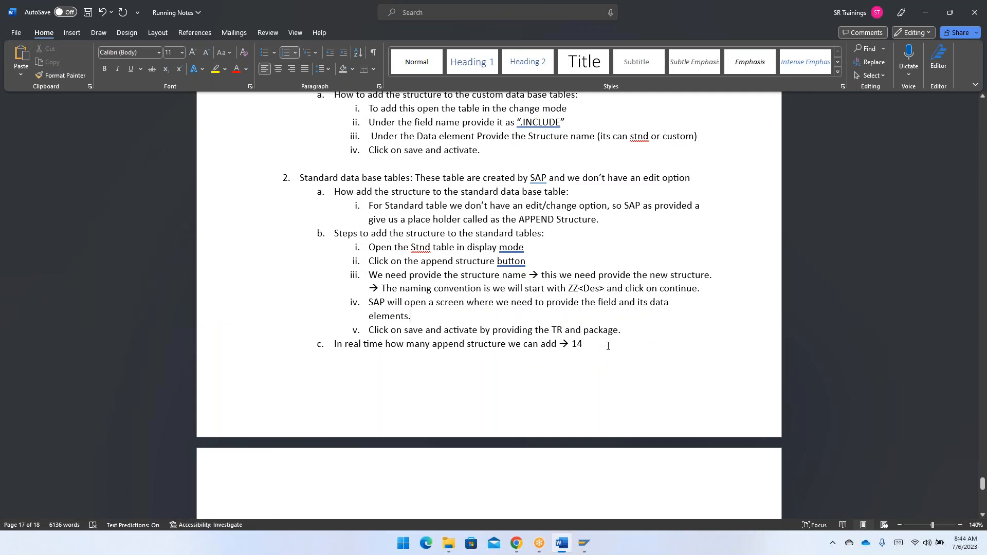
{"action": "key", "text": "Return"}
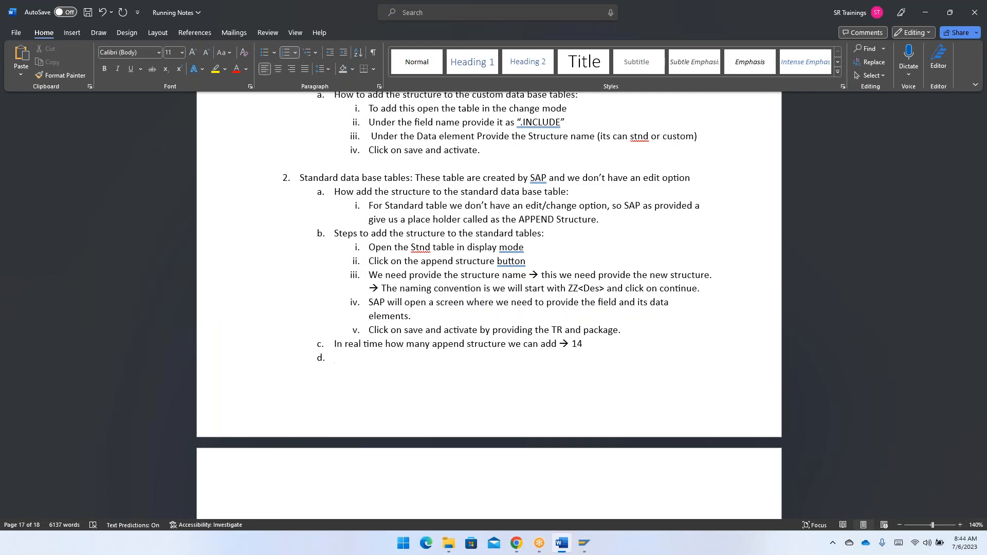
{"action": "type", "text": "In real time if we got to chance to add a new fiels"}
{"action": "key", "text": "BackSpace"}
{"action": "key", "text": "BackSpace"}
{"action": "type", "text": "ds to the standard table "}
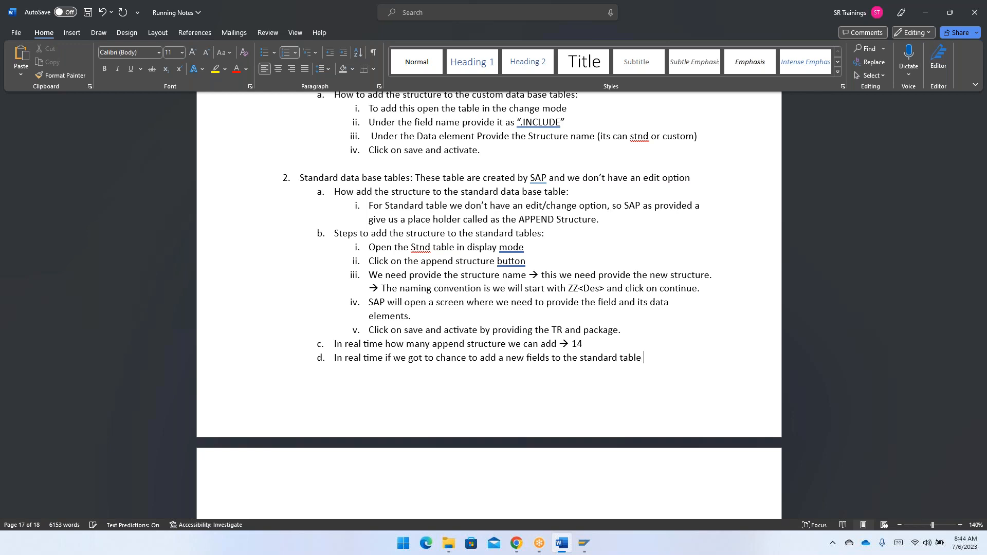
{"action": "type", "text": "don't b"}
{"action": "type", "text": "inldy"}
- Continue item d with "don't blindly create a append structure", correcting the misspellings
{"action": "key", "text": "BackSpace"}
{"action": "key", "text": "BackSpace"}
{"action": "key", "text": "BackSpace"}
{"action": "key", "text": "BackSpace"}
{"action": "key", "text": "BackSpace"}
{"action": "type", "text": "lindly create a a"}
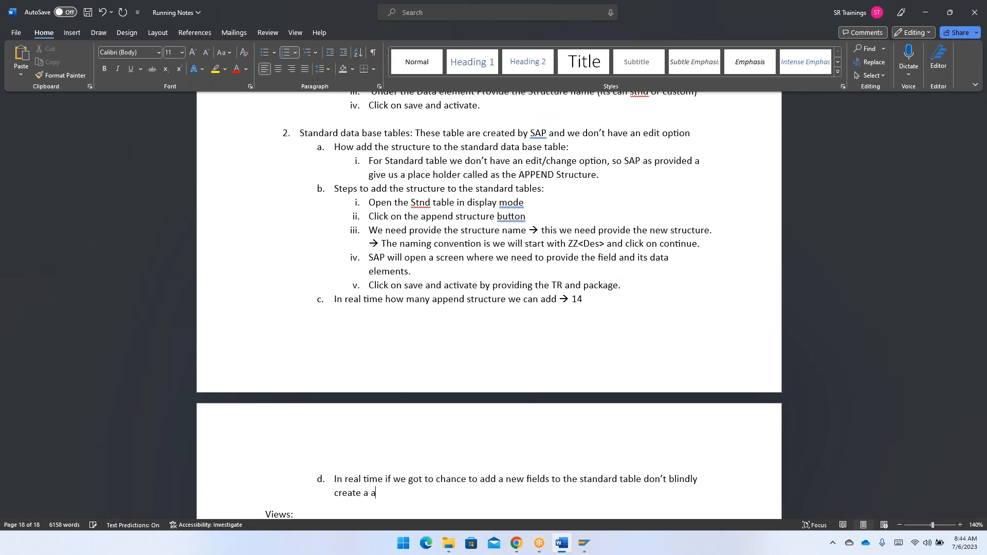
{"action": "type", "text": "ppend strucut"}
{"action": "key", "text": "BackSpace"}
{"action": "key", "text": "BackSpace"}
{"action": "type", "text": "ture"}
{"action": "key", "text": "BackSpace"}
- Extend item d with ", check if SAP has provided an Dummy structure start with “CI_*”"
{"action": "type", "text": ", check if SAP "}
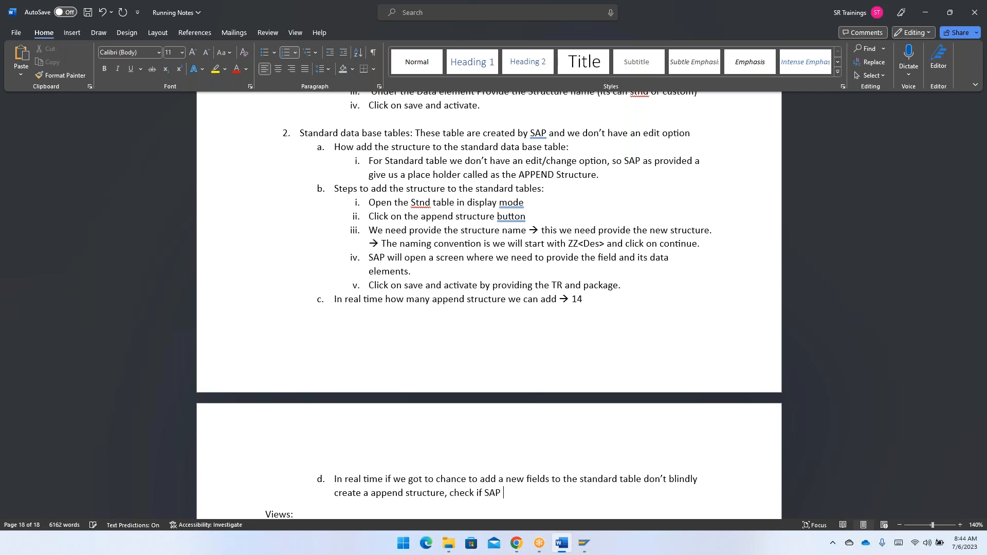
{"action": "type", "text": "has provided an "}
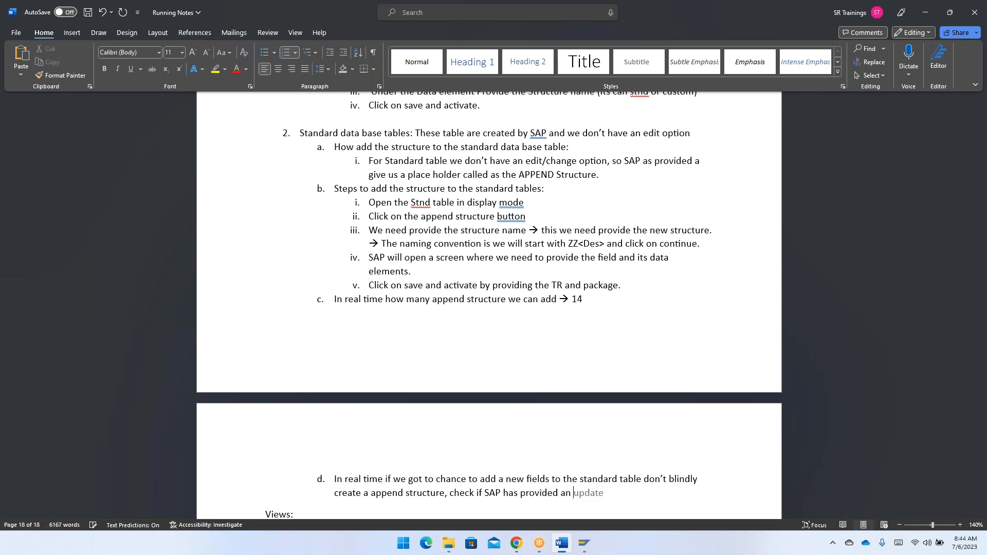
{"action": "type", "text": "Dummy struct"}
{"action": "key", "text": "BackSpace"}
{"action": "type", "text": "ture start w"}
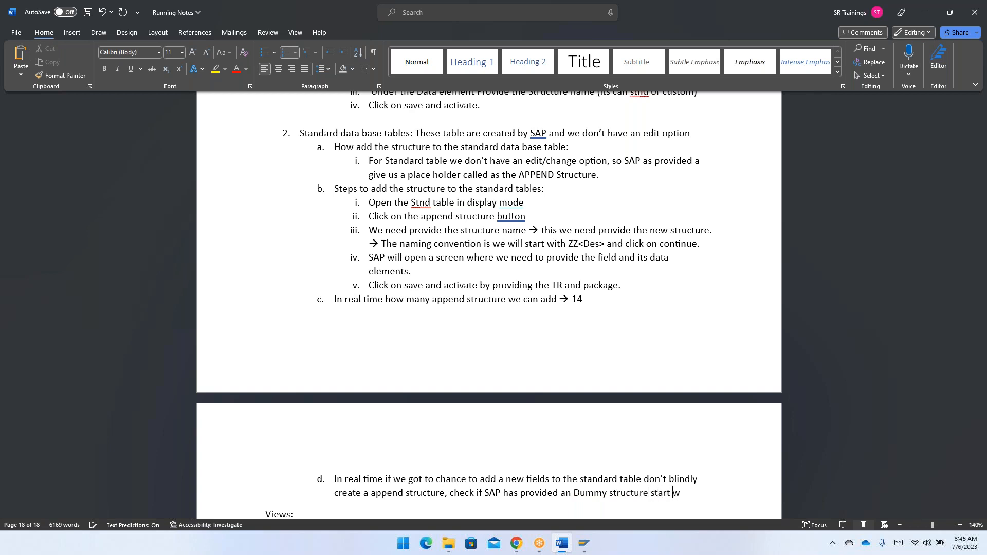
{"action": "type", "text": "ith CI"}
{"action": "type", "text": "\""}
{"action": "type", "text": "*"}
{"action": "type", "text": "\""}
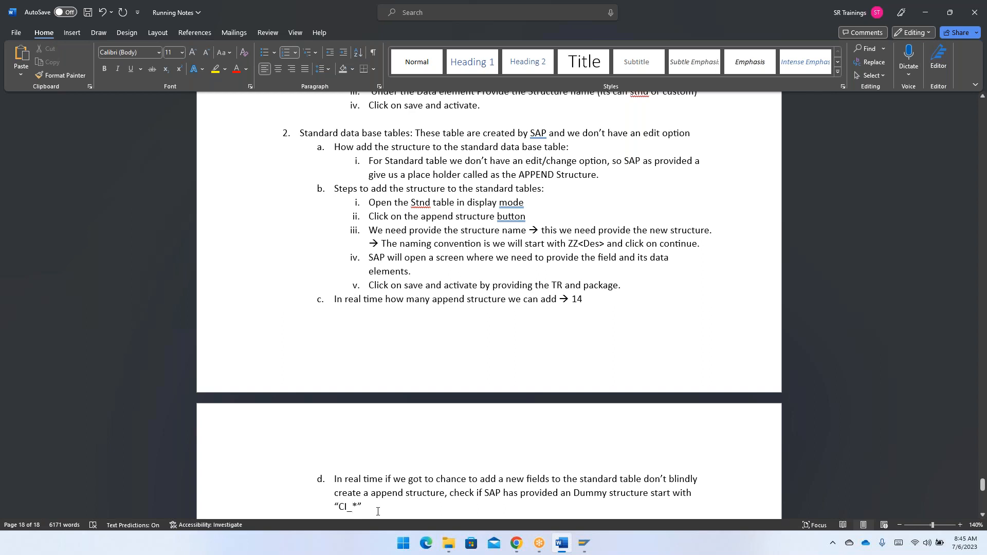
- Finish item d with an arrow and "If we have this then we need to add the field into this structure only"
{"action": "type", "text": "--> If"}
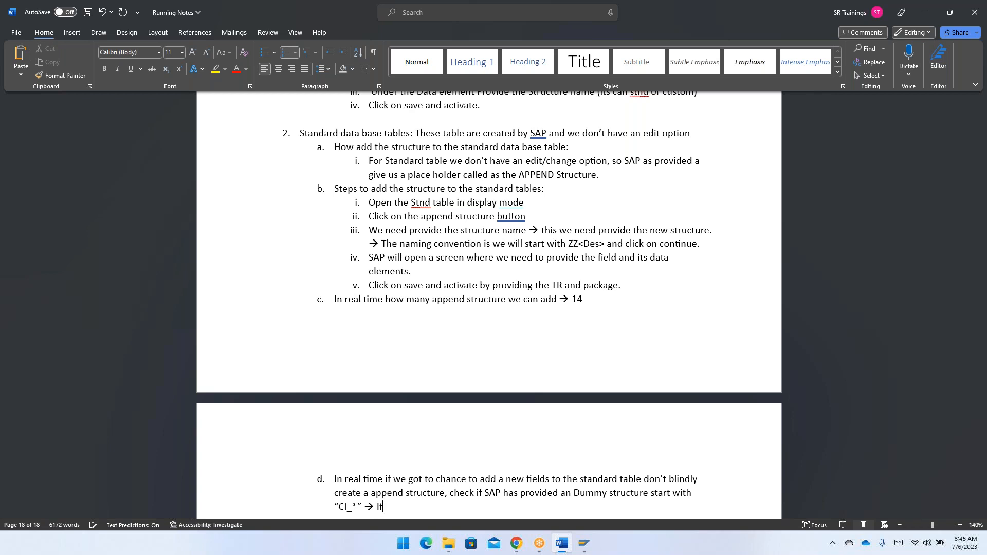
{"action": "type", "text": " we have this then we ne"}
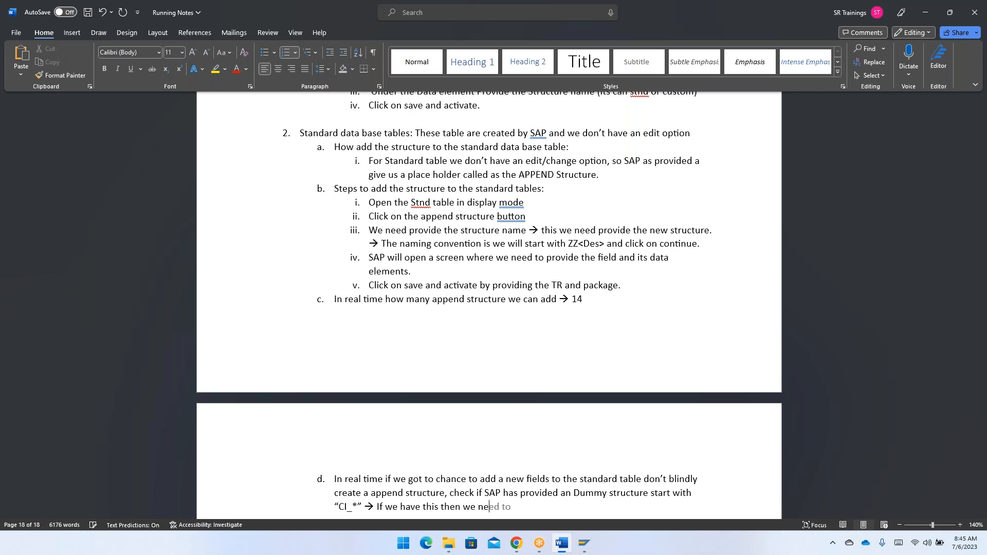
{"action": "type", "text": "ed to add the field into this "}
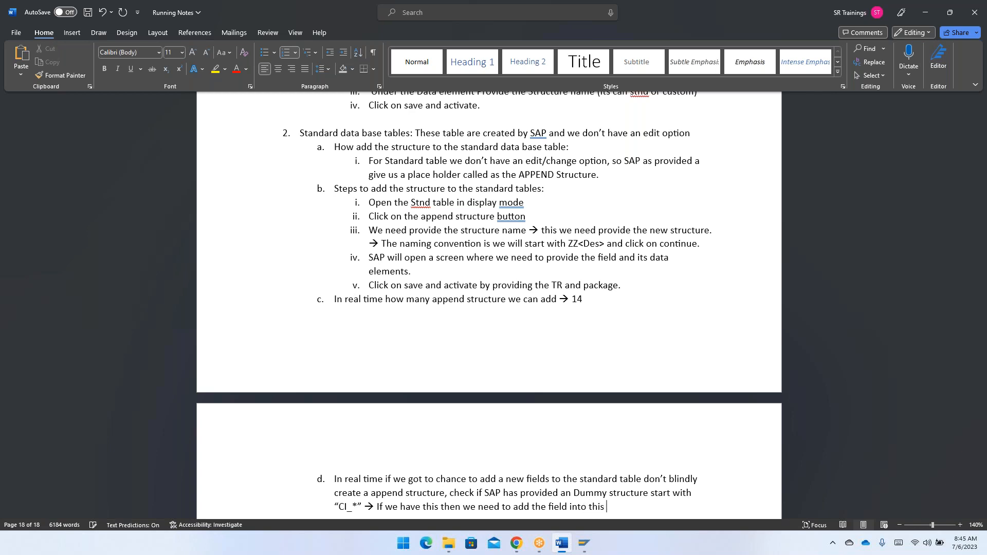
{"action": "type", "text": "strucutre on"}
{"action": "key", "text": "BackSpace"}
{"action": "key", "text": "BackSpace"}
{"action": "key", "text": "BackSpace"}
{"action": "key", "text": "BackSpace"}
{"action": "key", "text": "BackSpace"}
{"action": "key", "text": "BackSpace"}
{"action": "key", "text": "BackSpace"}
{"action": "type", "text": "ture c"}
{"action": "type", "text": "y"}
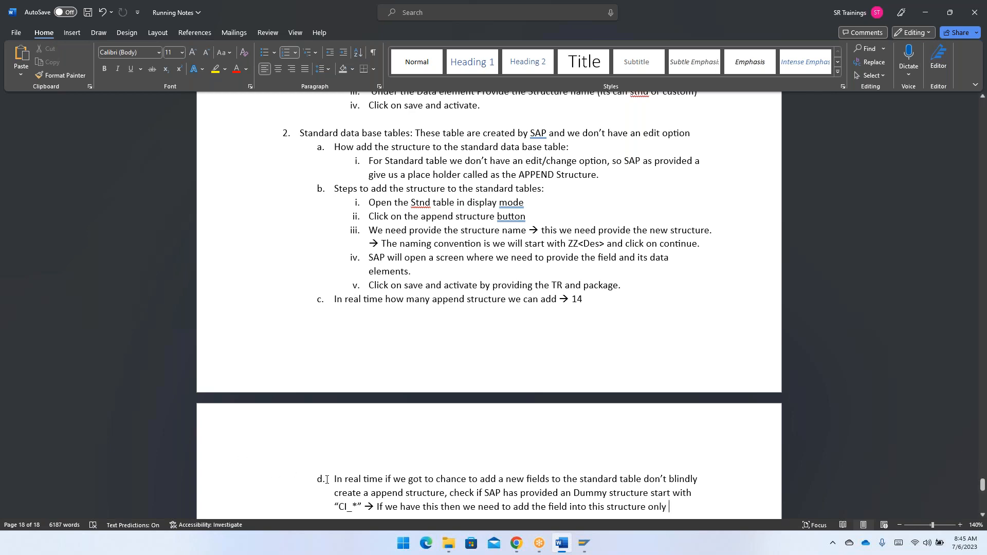
- Remove the list lettering and indent from item d and end its text with a period
{"action": "key", "text": "BackSpace"}
{"action": "key", "text": "BackSpace"}
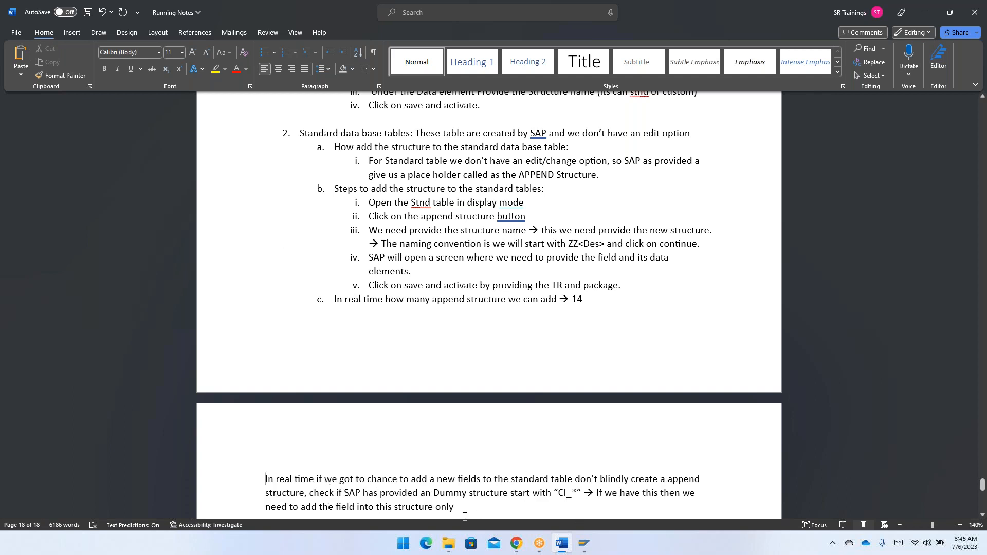
{"action": "type", "text": "."}
- Highlight the new paragraph in yellow and accept the grammar correction from "new fields" to "new field"
{"action": "triple_click", "coordinate": [459, 508]}
{"action": "left_click", "coordinate": [210, 73]}
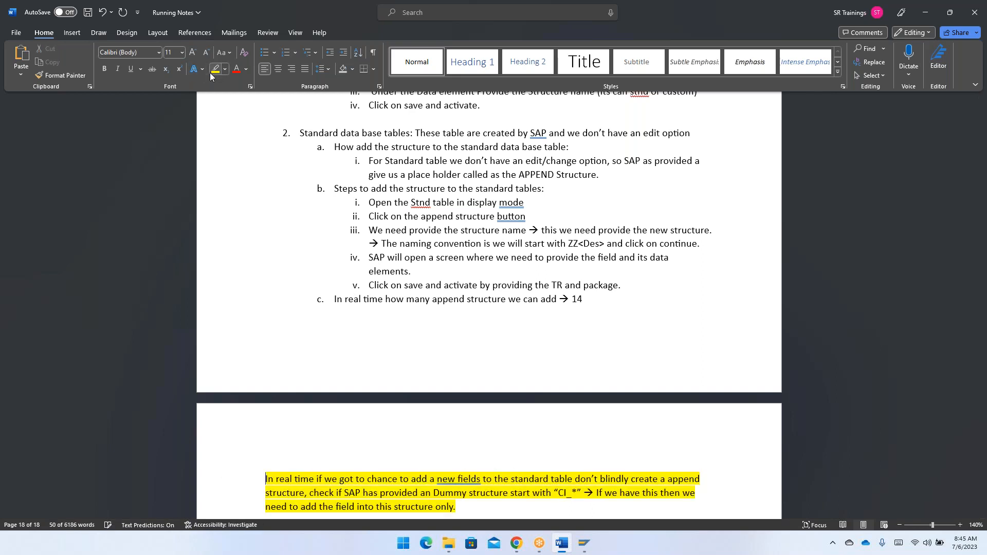
{"action": "left_click", "coordinate": [458, 479]}
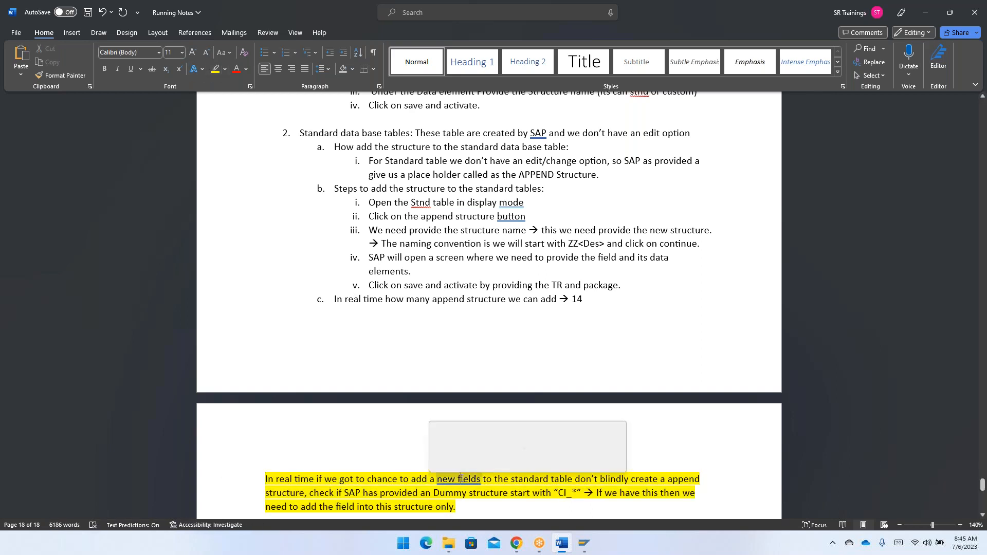
{"action": "left_click", "coordinate": [464, 438]}
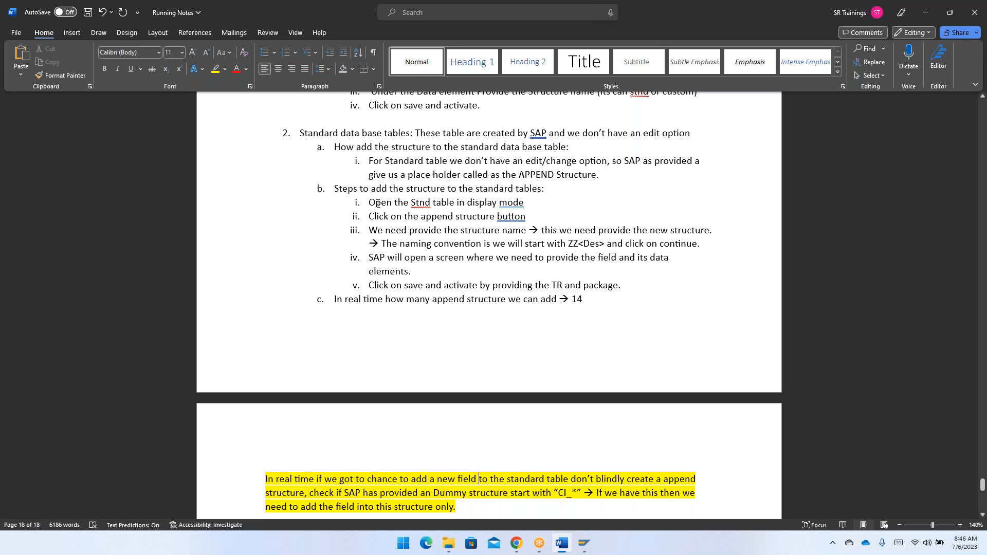
- Switch to the second SAP session, leave structure ZSJ27_COMMON_FIELDS and display database table MARA
{"action": "key", "text": "alt+Tab"}
{"action": "key", "text": "alt+Tab"}
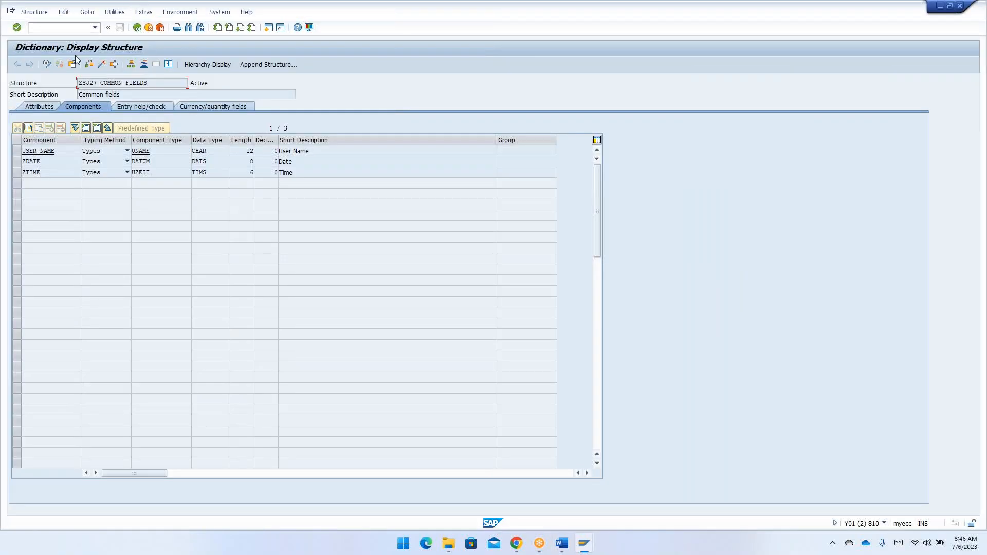
{"action": "left_click", "coordinate": [140, 30]}
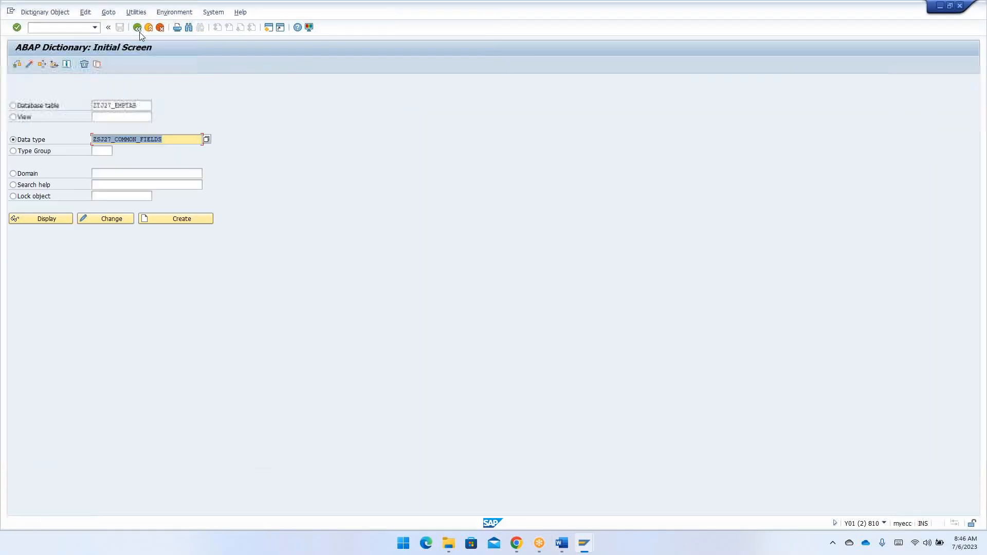
{"action": "left_click", "coordinate": [27, 109]}
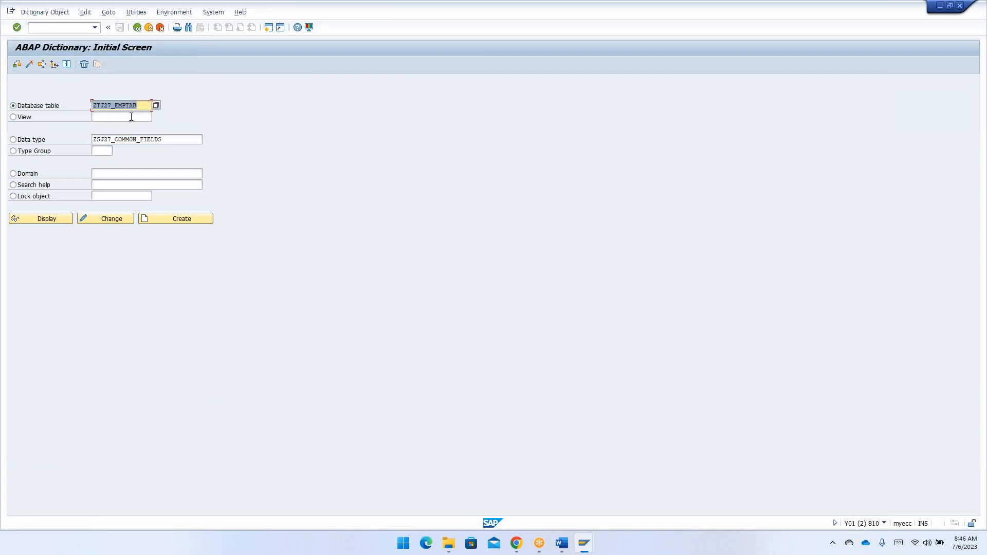
{"action": "type", "text": "mara"}
{"action": "left_click", "coordinate": [50, 220]}
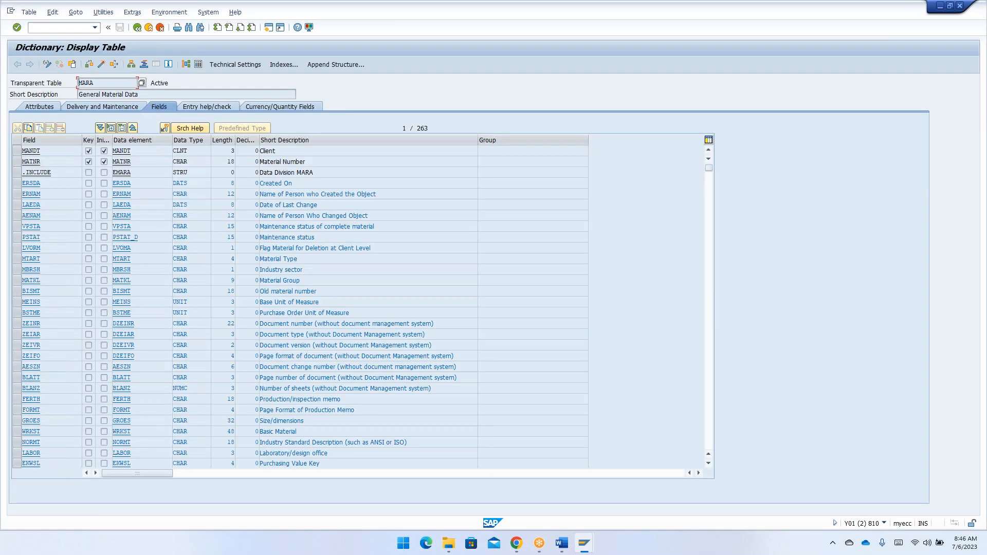
- Search the field list of table MARA for "CI_"
{"action": "left_click", "coordinate": [152, 271]}
{"action": "key", "text": "ctrl+f"}
{"action": "type", "text": "CI_"}
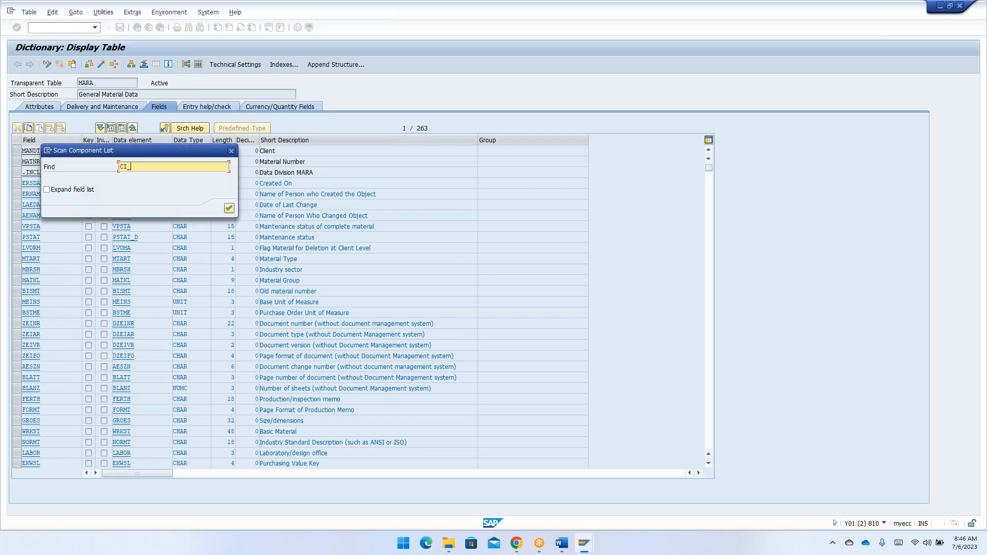
{"action": "key", "text": "Return"}
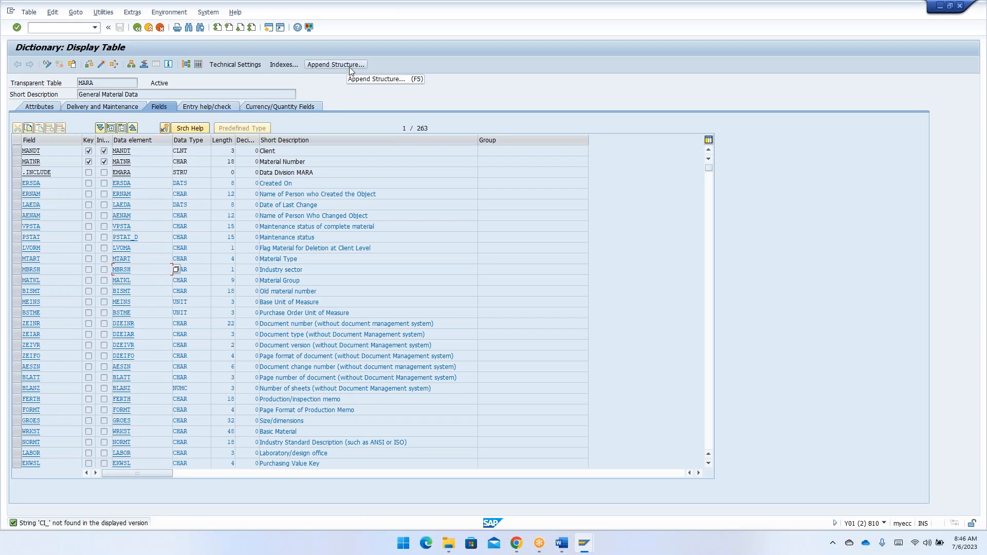
- Display database table AUFK instead and search its field list for the CI_ include
{"action": "left_click", "coordinate": [135, 28]}
{"action": "type", "text": "AUFK"}
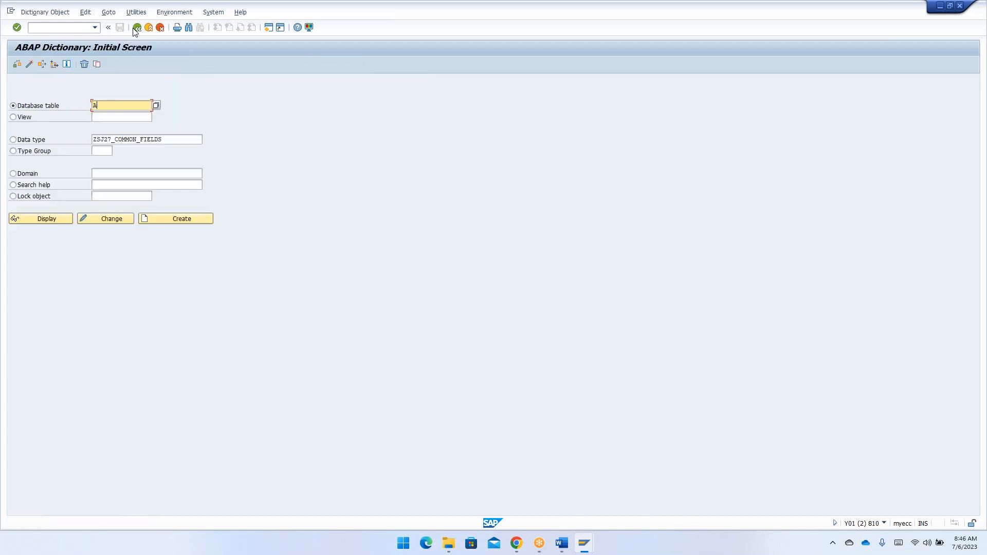
{"action": "left_click", "coordinate": [47, 221]}
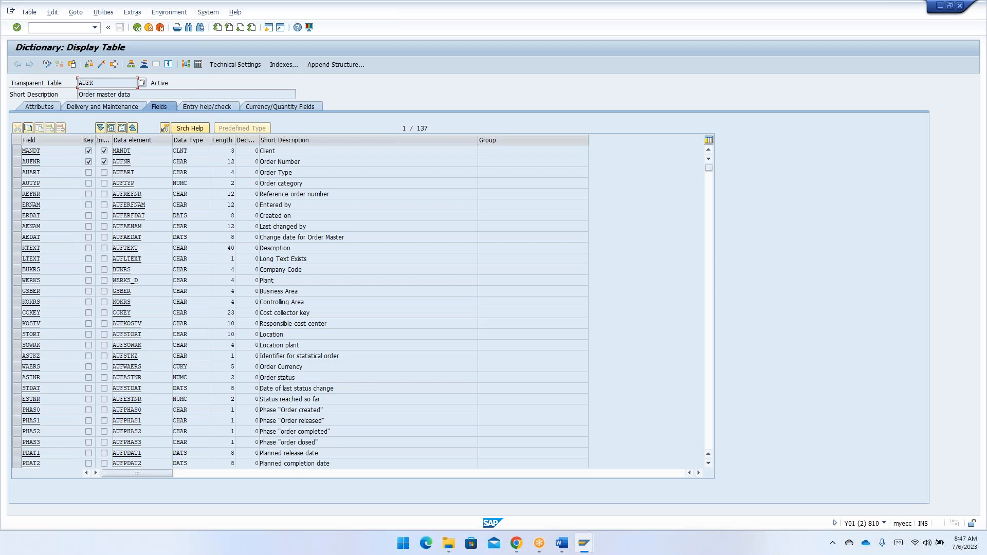
{"action": "key", "text": "ctrl+f"}
{"action": "type", "text": "o"}
{"action": "key", "text": "Down"}
{"action": "key", "text": "Return"}
{"action": "key", "text": "Return"}
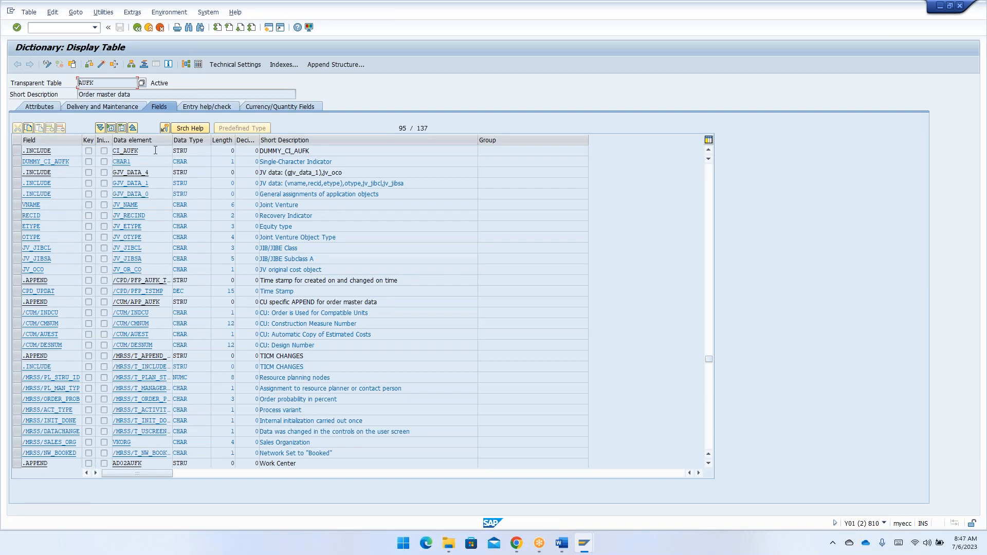
- Open the include structure CI_AUFK from table AUFK in change mode, check its name and components, and return to the table
{"action": "left_click", "coordinate": [153, 151]}
{"action": "key", "text": "shift+Home"}
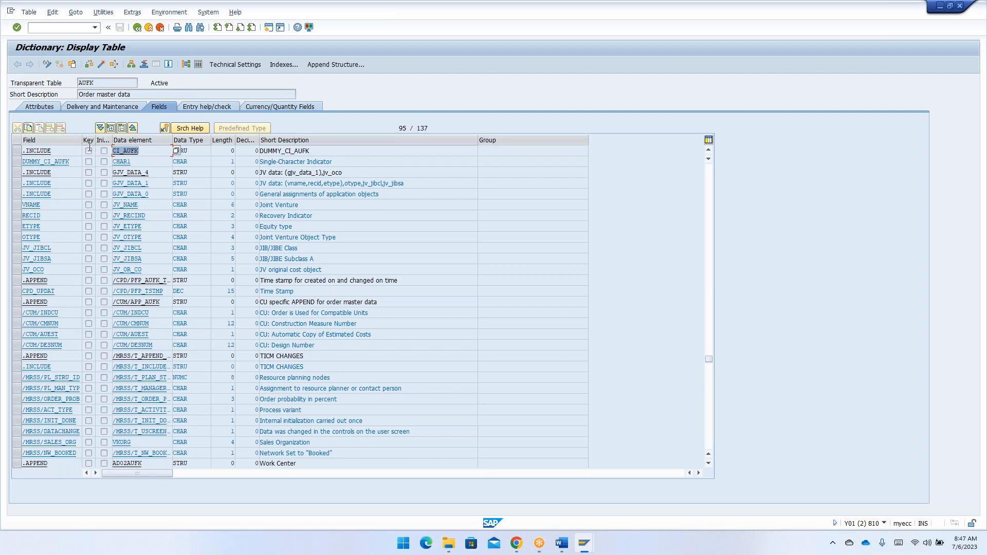
{"action": "double_click", "coordinate": [129, 151]}
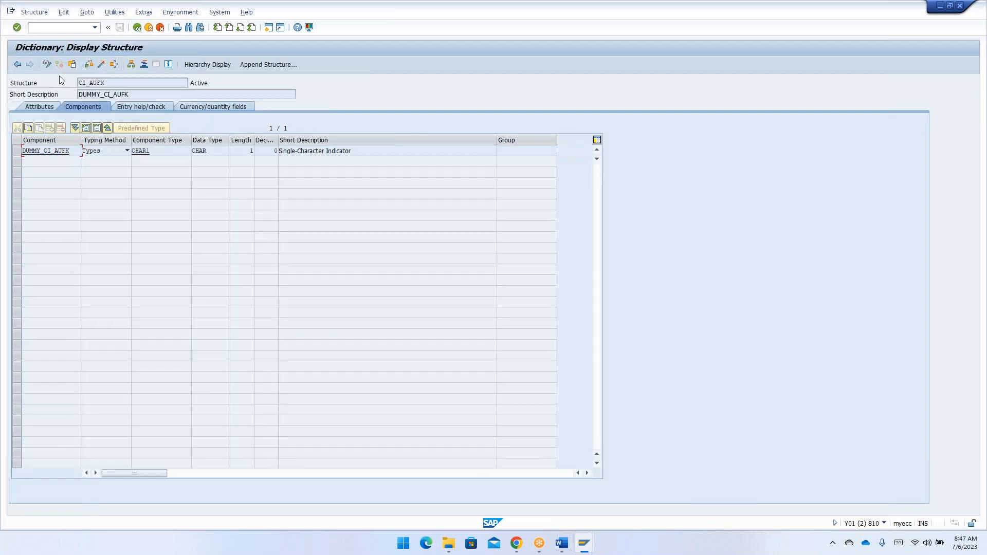
{"action": "left_click", "coordinate": [46, 64]}
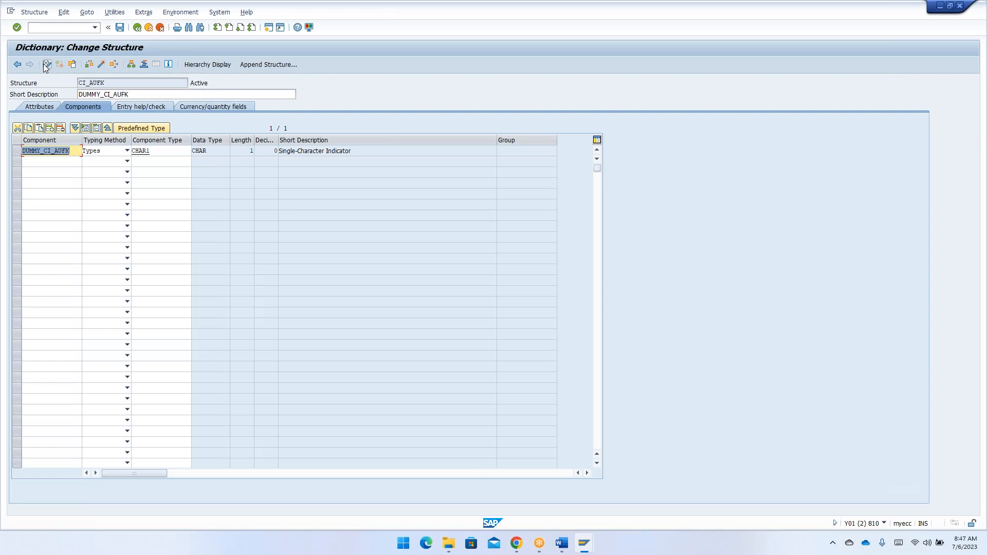
{"action": "left_click_drag", "start_coordinate": [113, 83], "coordinate": [80, 82]}
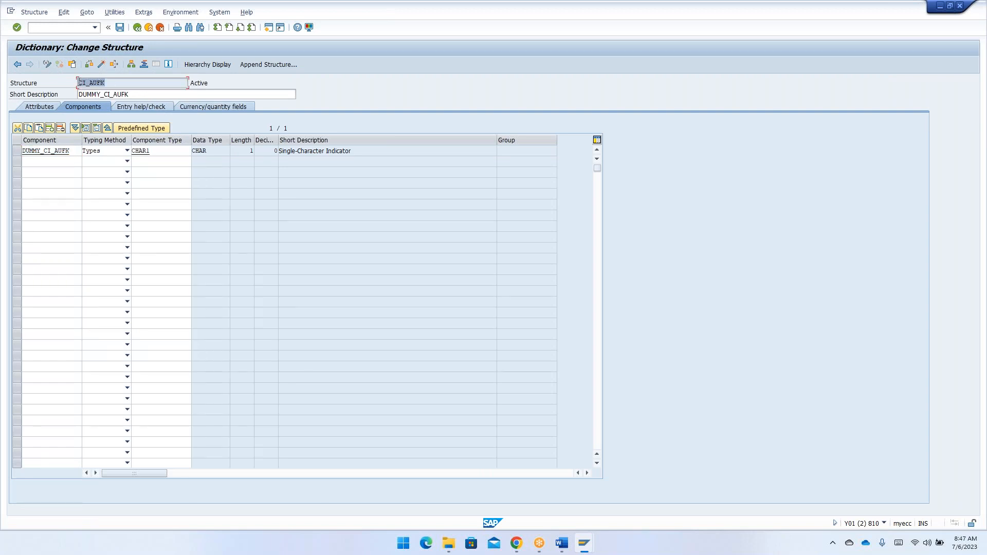
{"action": "left_click", "coordinate": [79, 83]}
{"action": "left_click_drag", "start_coordinate": [122, 83], "coordinate": [52, 74]}
{"action": "left_click", "coordinate": [53, 74]}
{"action": "left_click", "coordinate": [139, 28]}
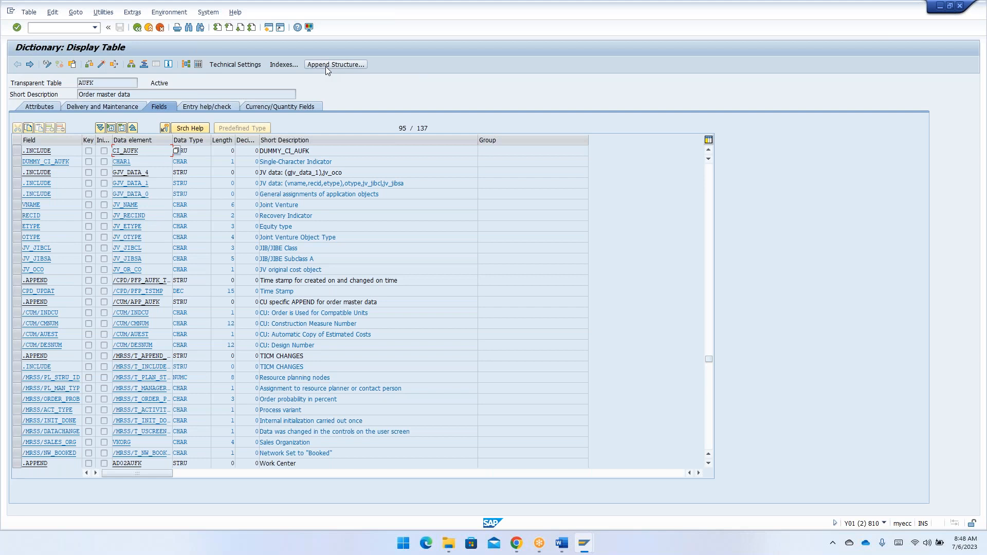
- Switch to the Word notes and review the highlighted CI_* paragraph and the Views topics below it
{"action": "key", "text": "alt+Tab"}
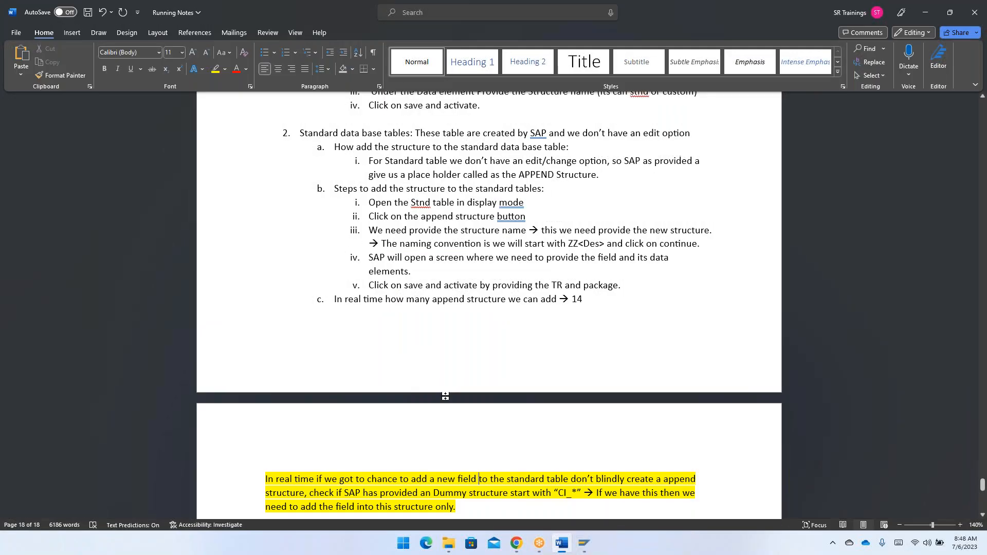
{"action": "scroll", "coordinate": [463, 284], "scroll_direction": "down", "scroll_amount": 6}
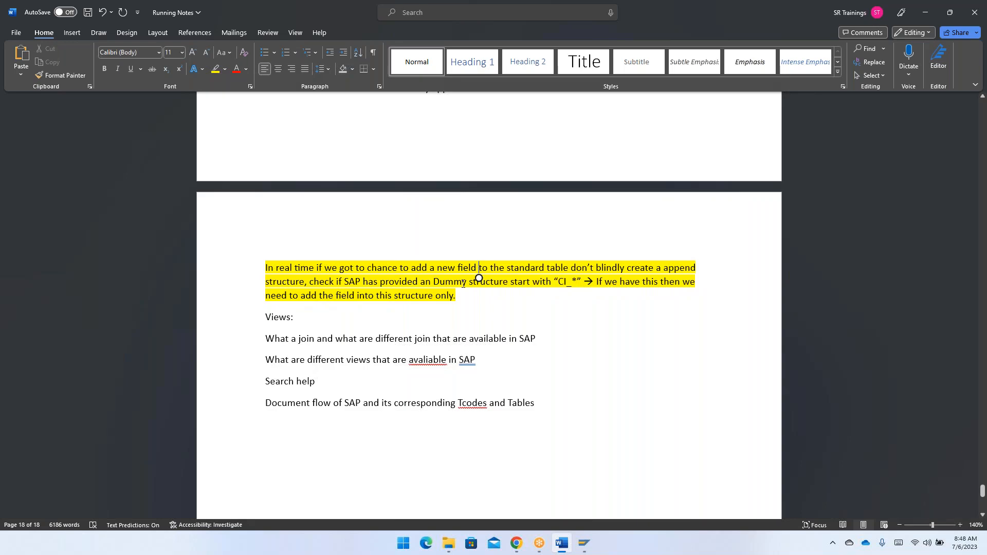
{"action": "left_click", "coordinate": [780, 13]}
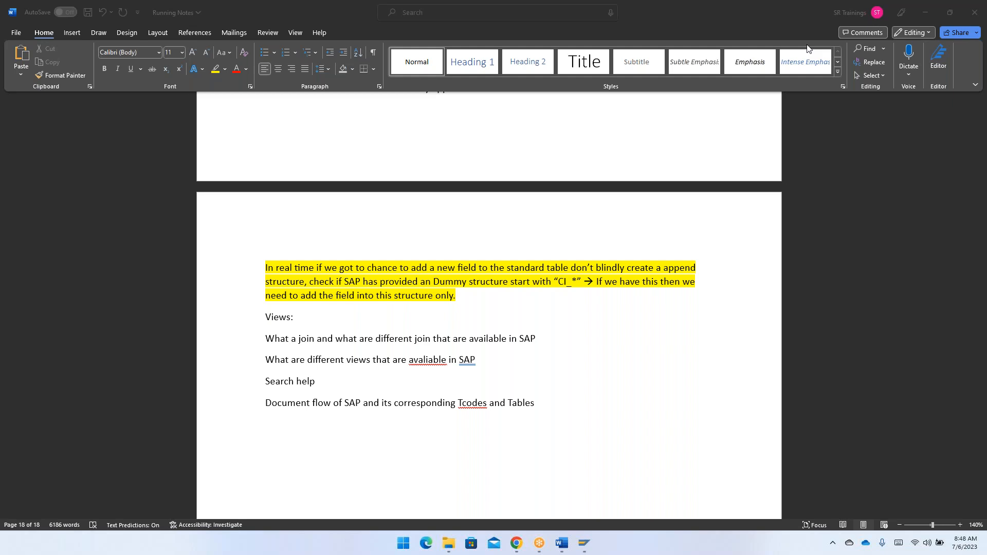
- Review the Word notes on adding structures to custom and standard database tables, including the append structure steps
{"action": "left_click", "coordinate": [591, 304]}
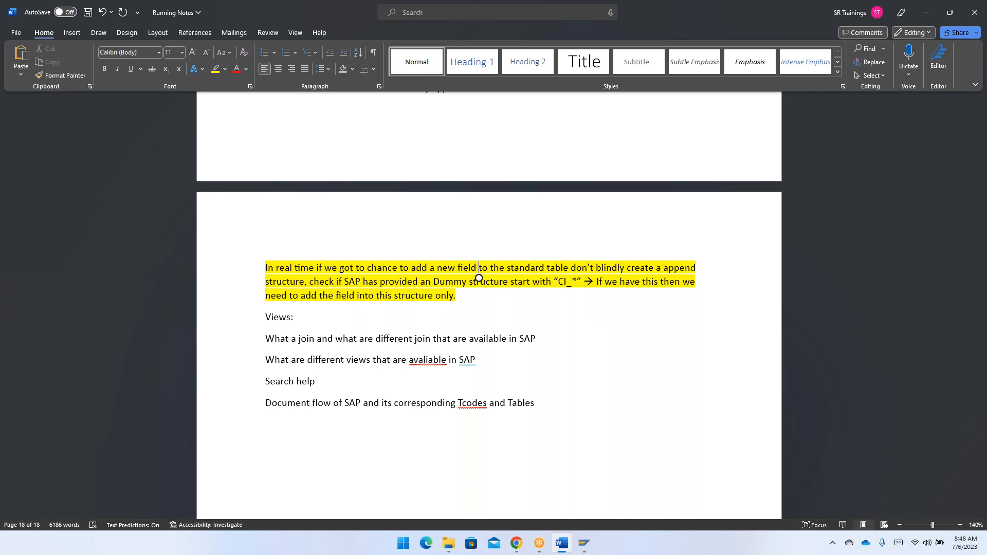
{"action": "key", "text": "alt+Tab"}
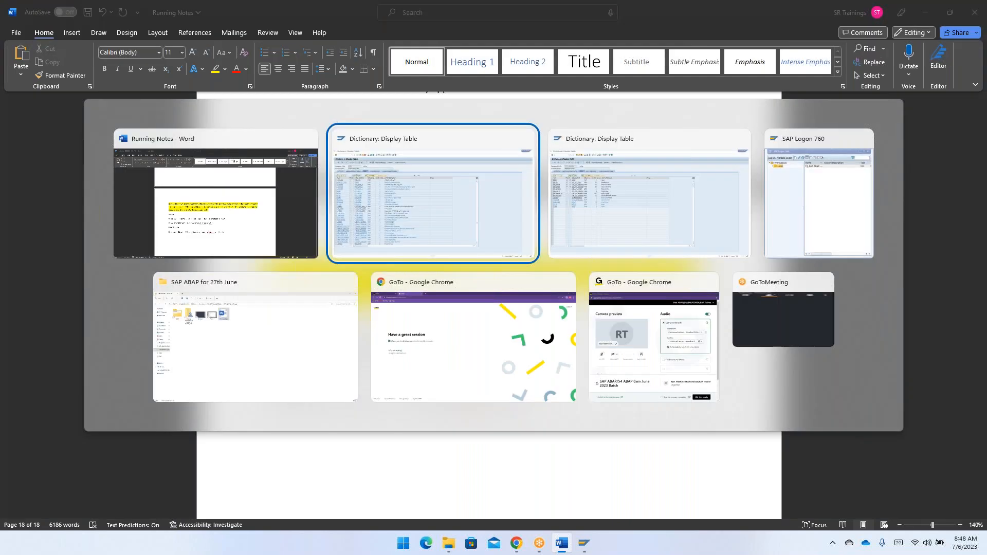
{"action": "key", "text": "Escape"}
{"action": "scroll", "coordinate": [606, 315], "scroll_direction": "up", "scroll_amount": 3}
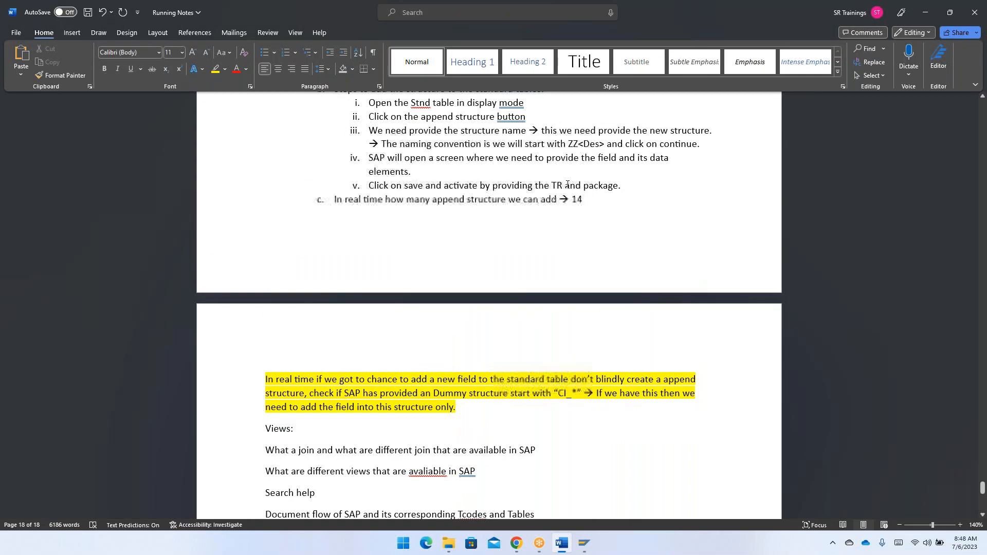
{"action": "left_click", "coordinate": [587, 194]}
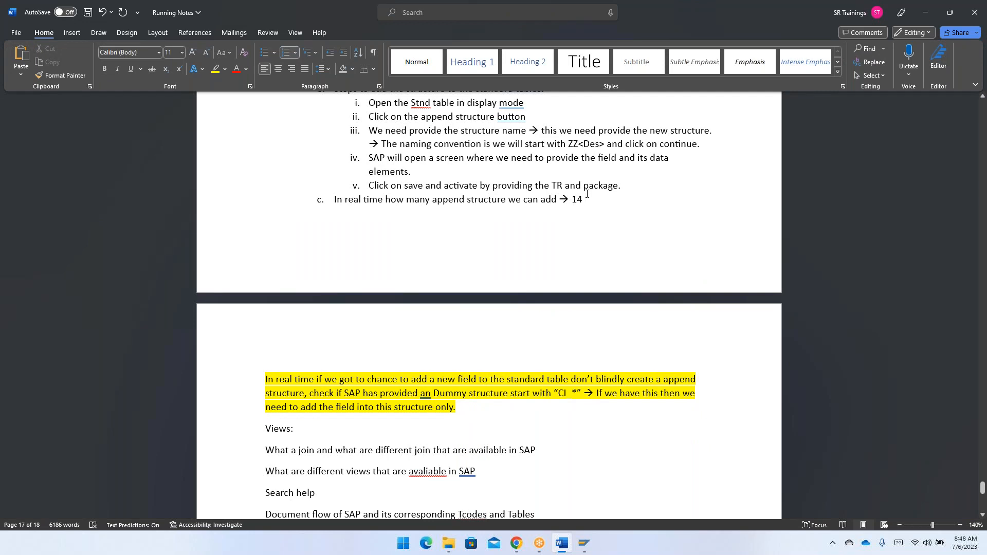
{"action": "scroll", "coordinate": [587, 194], "scroll_direction": "up", "scroll_amount": 3}
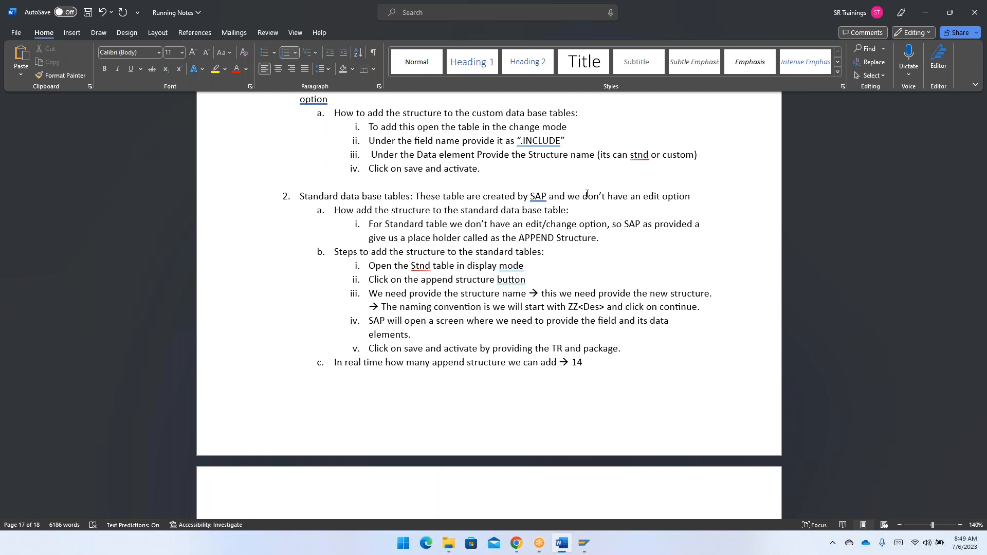
- Switch to the SAP window with table ZTJ27_EMPTAB and check its .APPEND row in both change and display mode
{"action": "key", "text": "alt+Tab"}
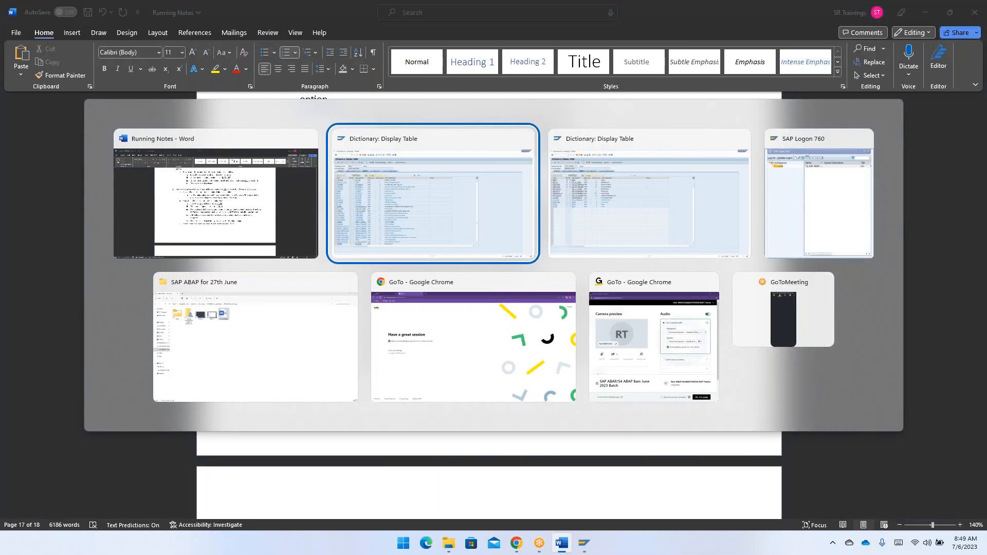
{"action": "key", "text": "alt+Tab"}
{"action": "key", "text": "alt+Tab"}
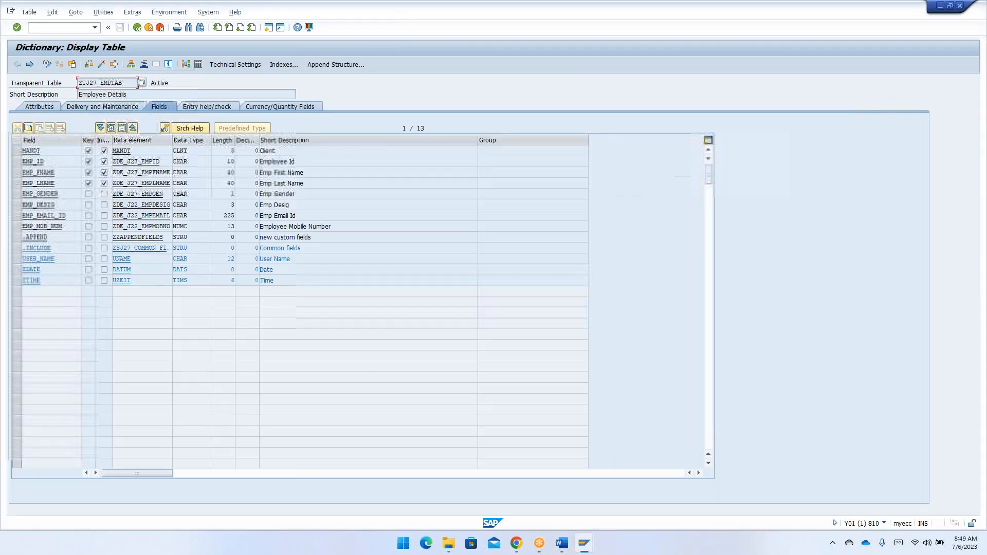
{"action": "left_click", "coordinate": [17, 238]}
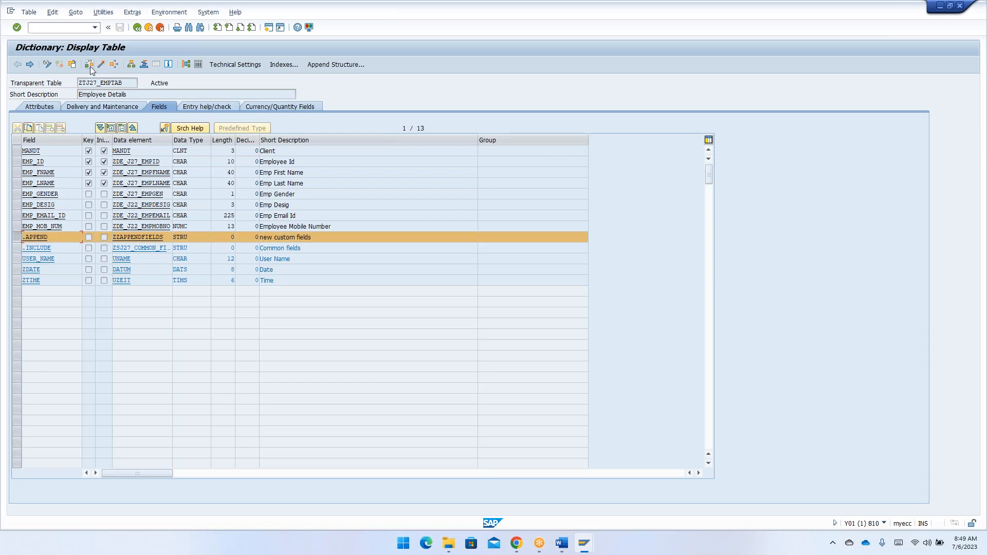
{"action": "left_click", "coordinate": [48, 65]}
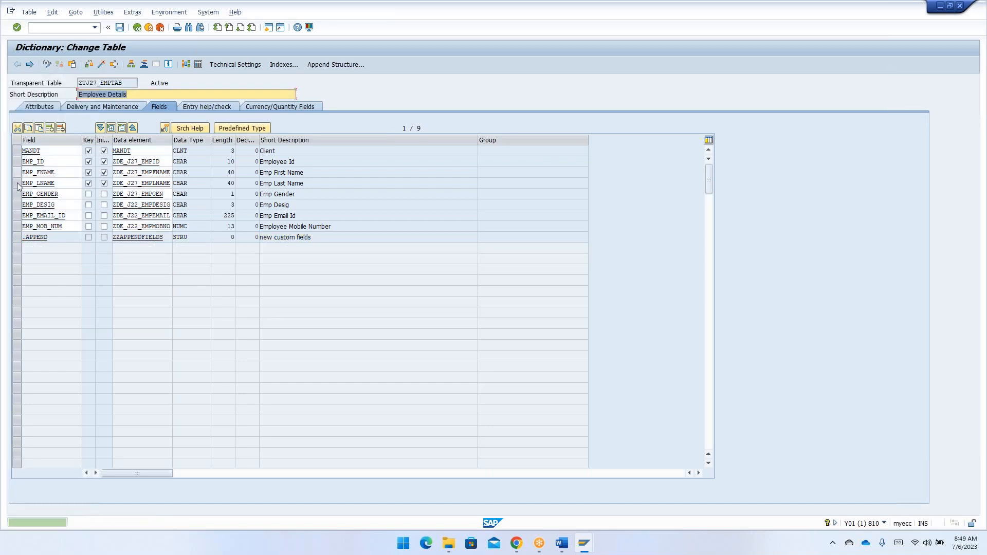
{"action": "left_click", "coordinate": [48, 65]}
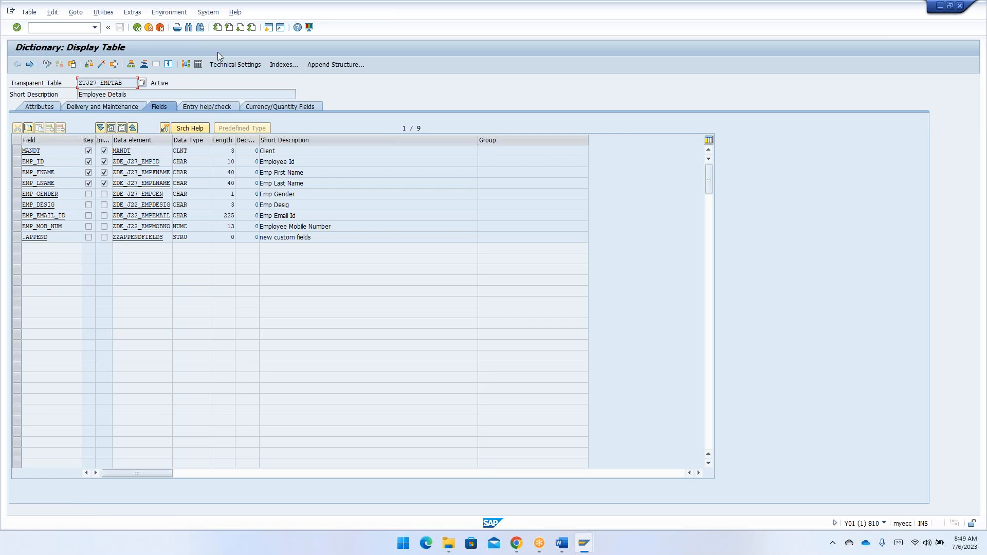
- Delete the append structure ZZAPPENDFIELDS from table ZTJ27_EMPTAB and activate the table
{"action": "left_click", "coordinate": [325, 65]}
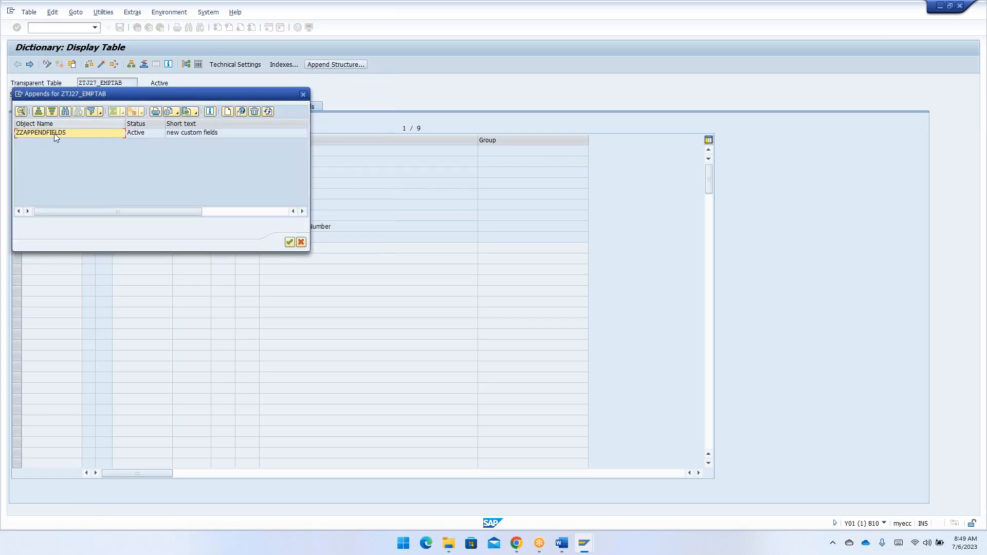
{"action": "left_click", "coordinate": [50, 134]}
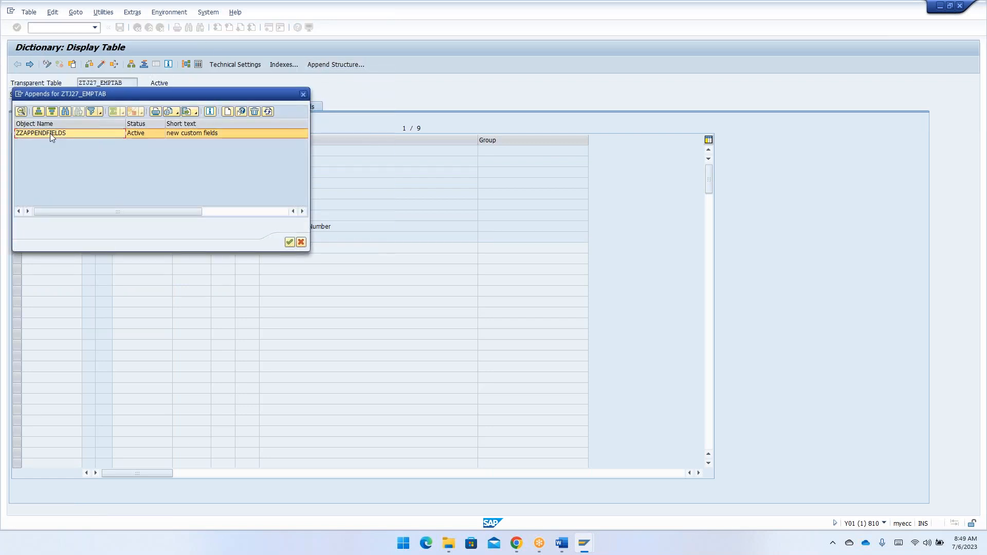
{"action": "left_click", "coordinate": [254, 111]}
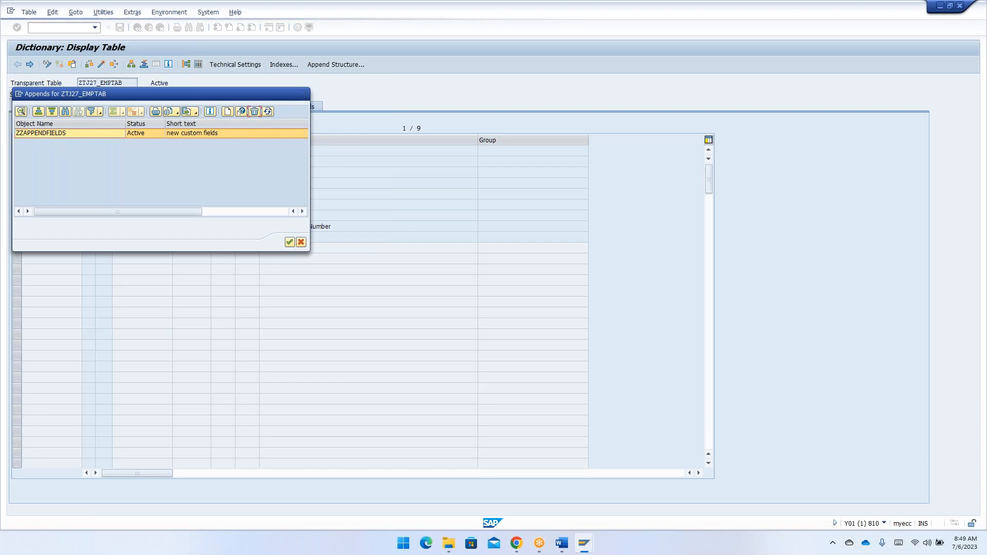
{"action": "left_click", "coordinate": [253, 197]}
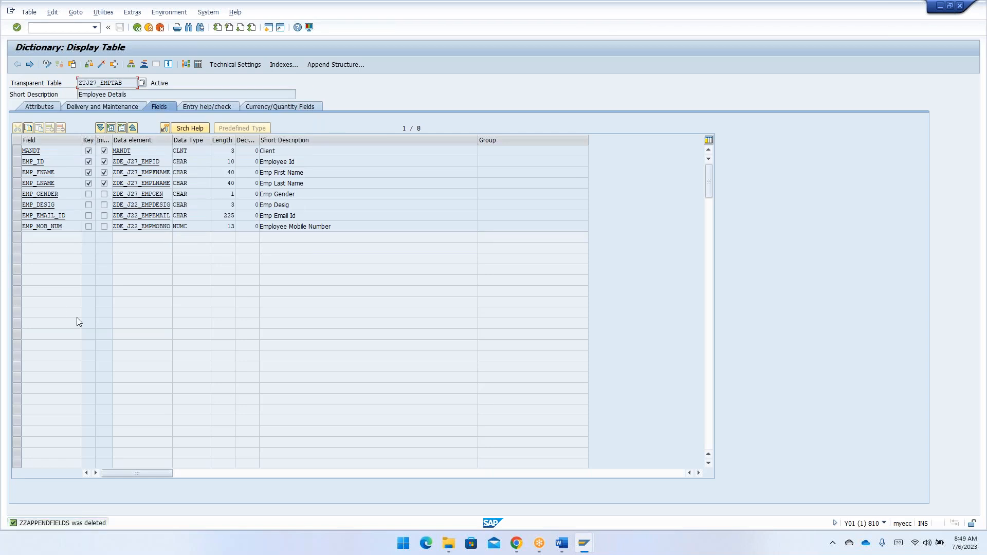
{"action": "left_click", "coordinate": [102, 65]}
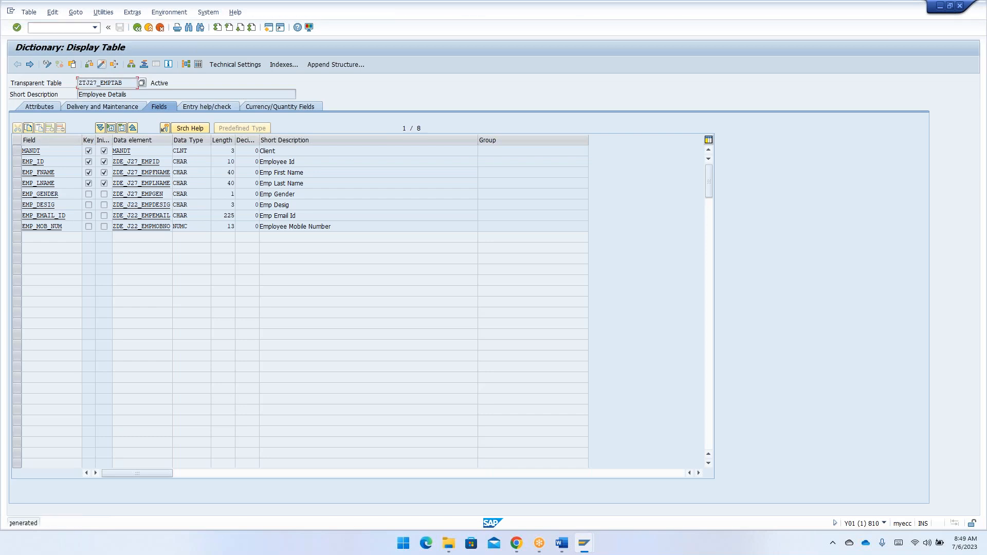
- In change mode, insert a row above EMP_DESIG with field .INCLUDE and structure ZSJ27_COMMON_FIELDS
{"action": "left_click", "coordinate": [47, 65]}
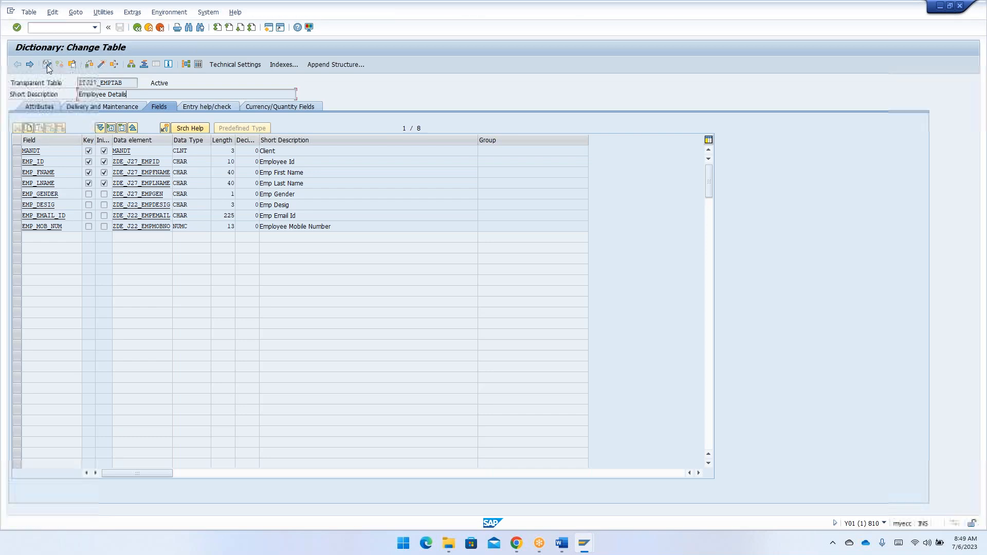
{"action": "left_click", "coordinate": [47, 236]}
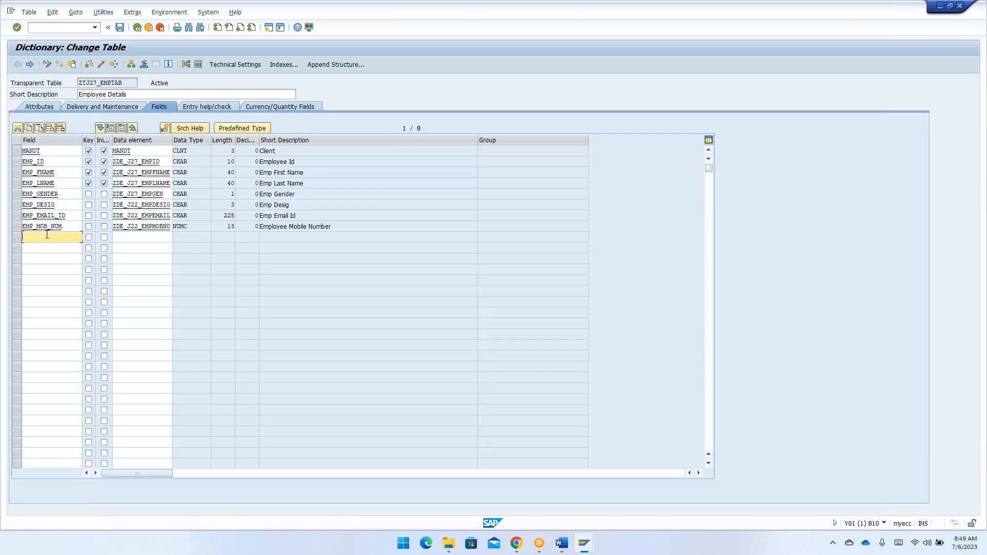
{"action": "left_click", "coordinate": [17, 204]}
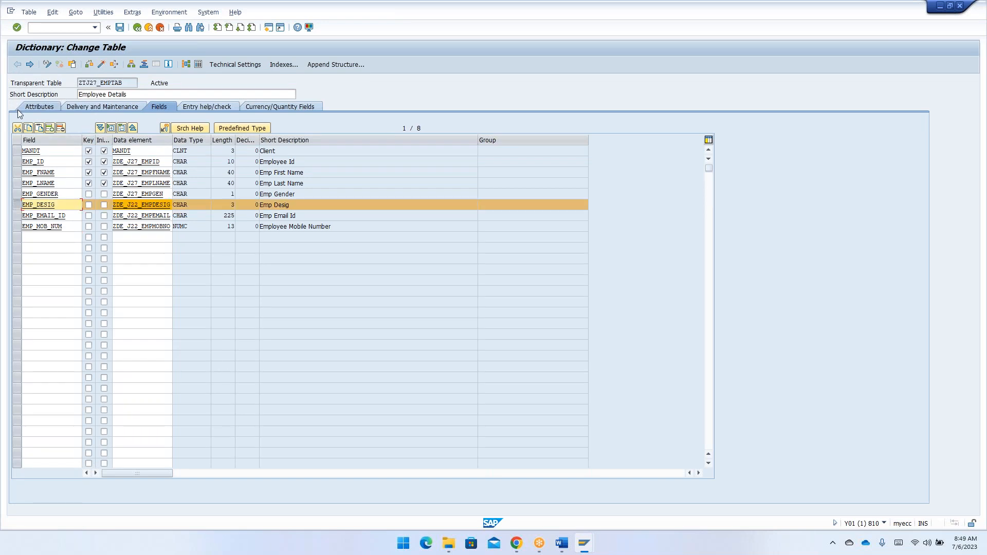
{"action": "left_click", "coordinate": [48, 129]}
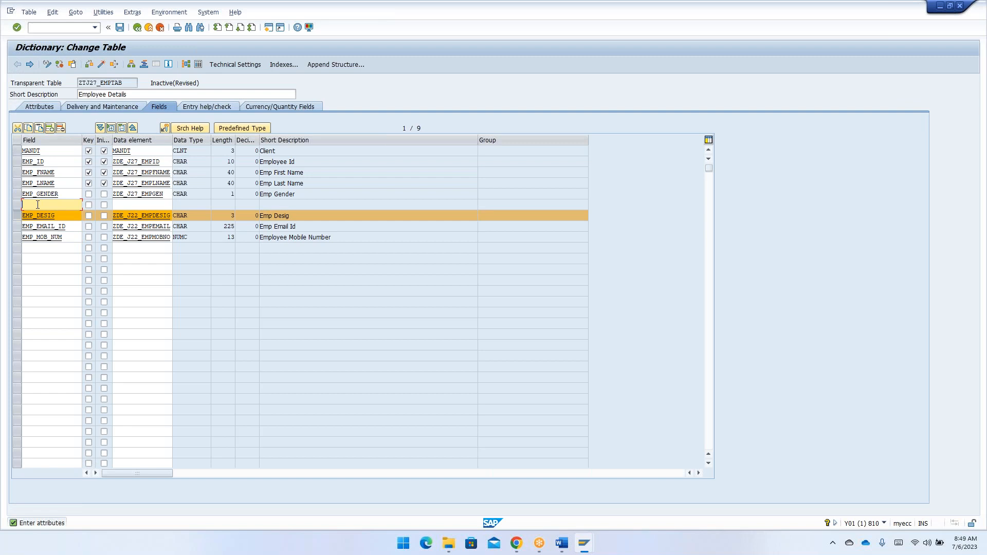
{"action": "type", "text": ".INCLUDE"}
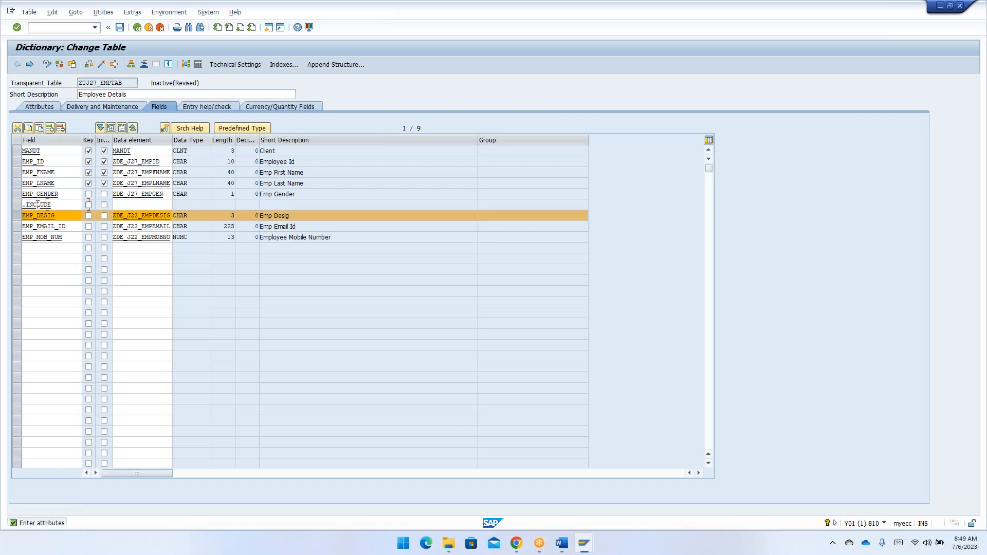
{"action": "key", "text": "Tab"}
{"action": "key", "text": "Tab"}
{"action": "key", "text": "Tab"}
{"action": "type", "text": "ZSJ27_COMMON_FIELDS"}
{"action": "key", "text": "Down"}
{"action": "key", "text": "Return"}
{"action": "key", "text": "Return"}
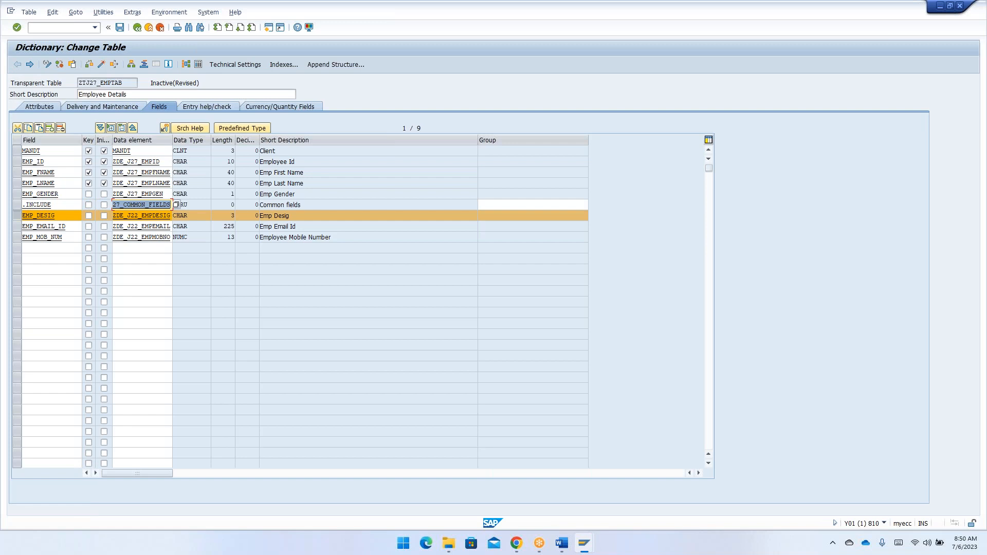
- Mark the .INCLUDE row as a key field, and leave table ZTJ27_EMPTAB without saving the changes
{"action": "left_click", "coordinate": [58, 251]}
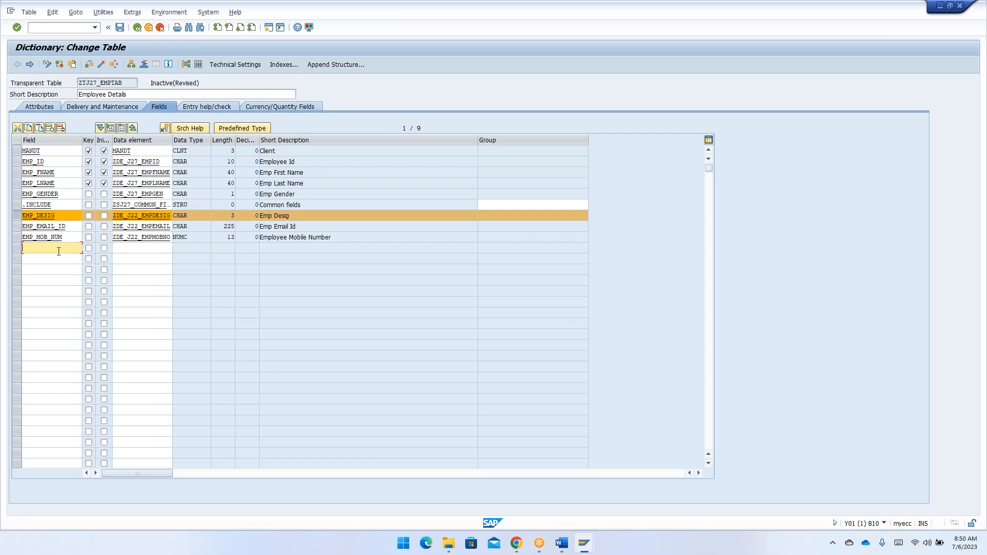
{"action": "left_click", "coordinate": [54, 203]}
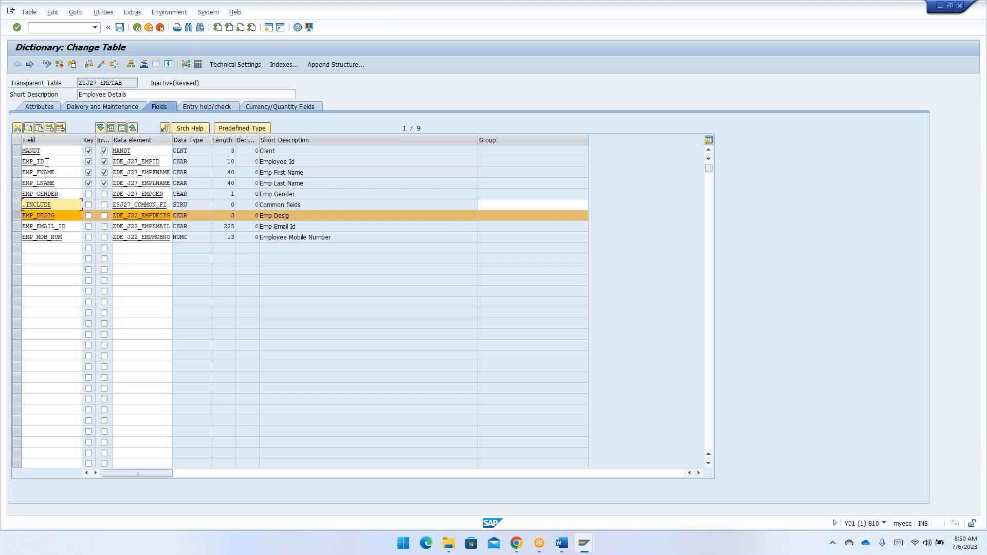
{"action": "left_click", "coordinate": [88, 205]}
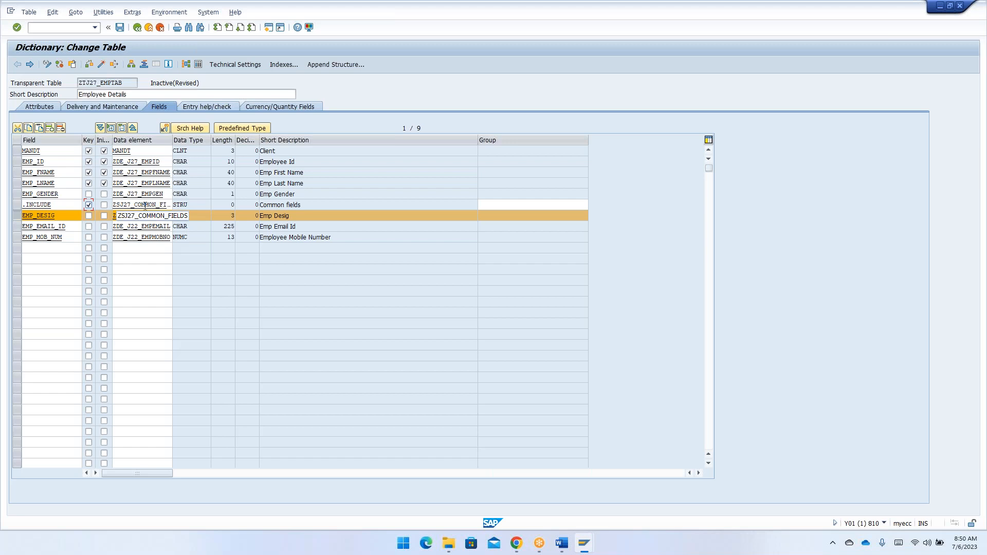
{"action": "left_click", "coordinate": [54, 205]}
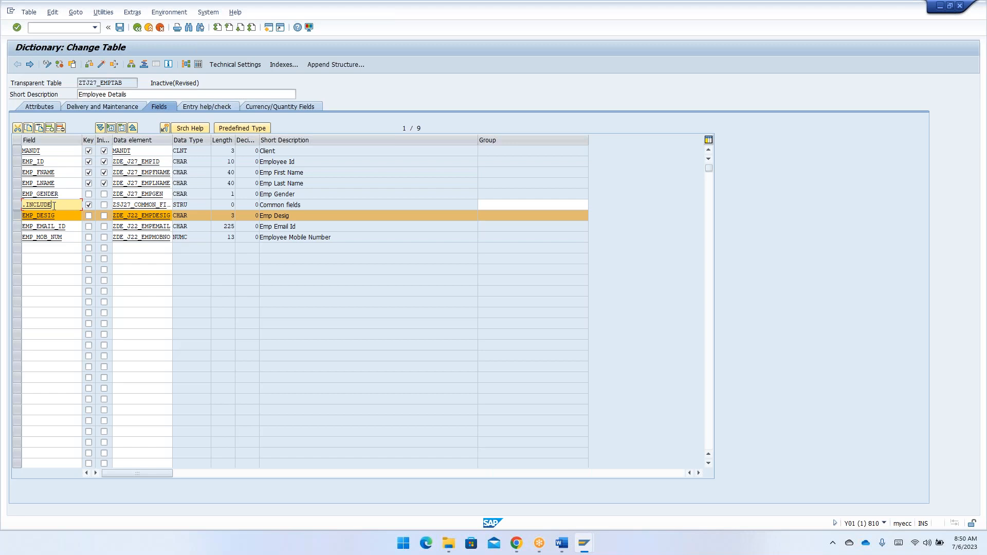
{"action": "left_click", "coordinate": [32, 250]}
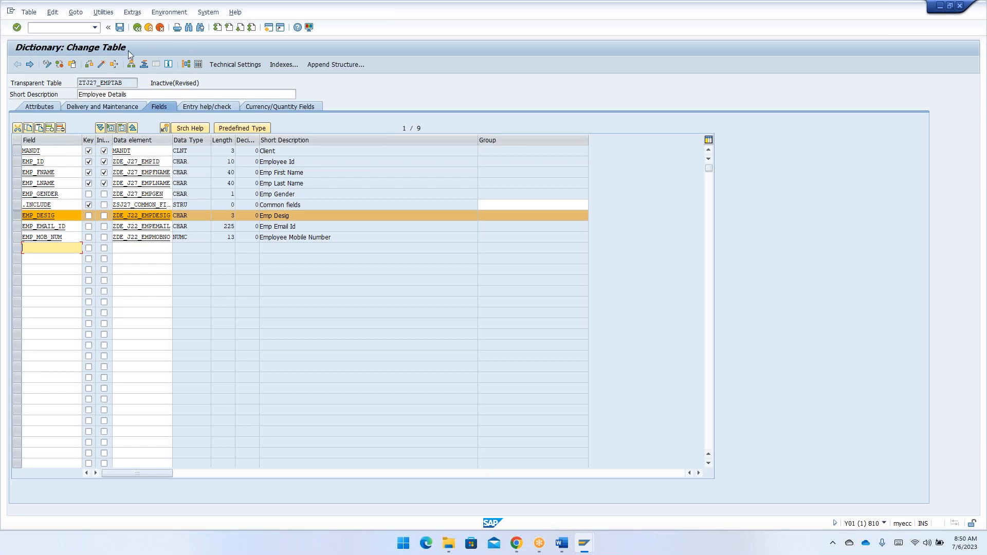
{"action": "left_click", "coordinate": [137, 27]}
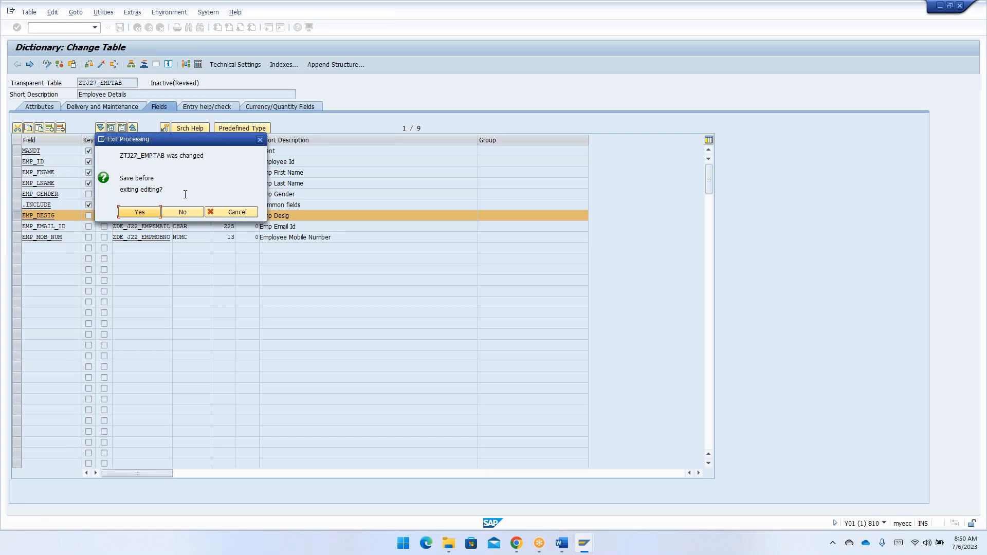
{"action": "left_click", "coordinate": [185, 211]}
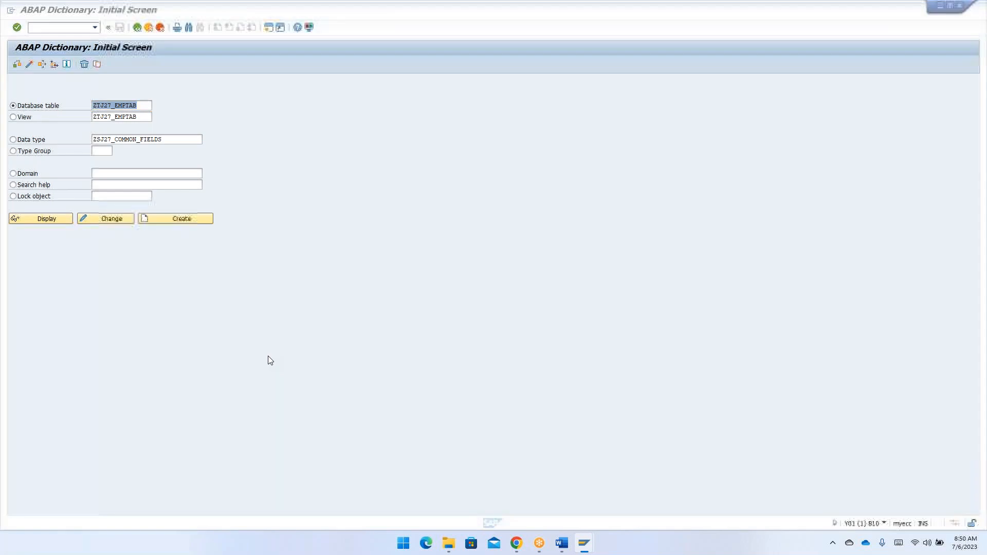
- Switch to the Word notes and add the line "Currency/quantity reference fields:" between the highlighted CI_* paragraph and the Views heading
{"action": "key", "text": "alt+Tab"}
{"action": "key", "text": "alt+Tab"}
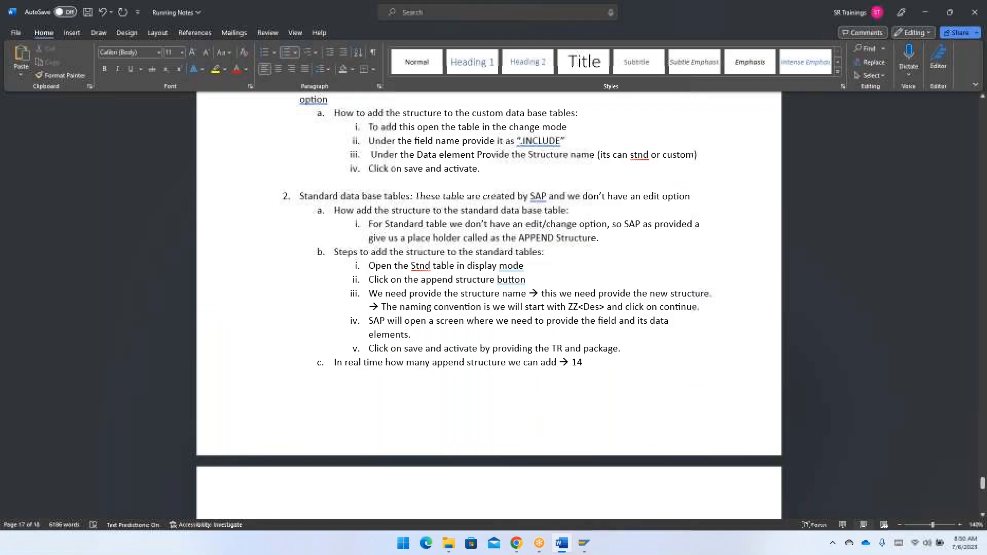
{"action": "scroll", "coordinate": [388, 416], "scroll_direction": "down", "scroll_amount": 3}
{"action": "scroll", "coordinate": [389, 417], "scroll_direction": "down", "scroll_amount": 3}
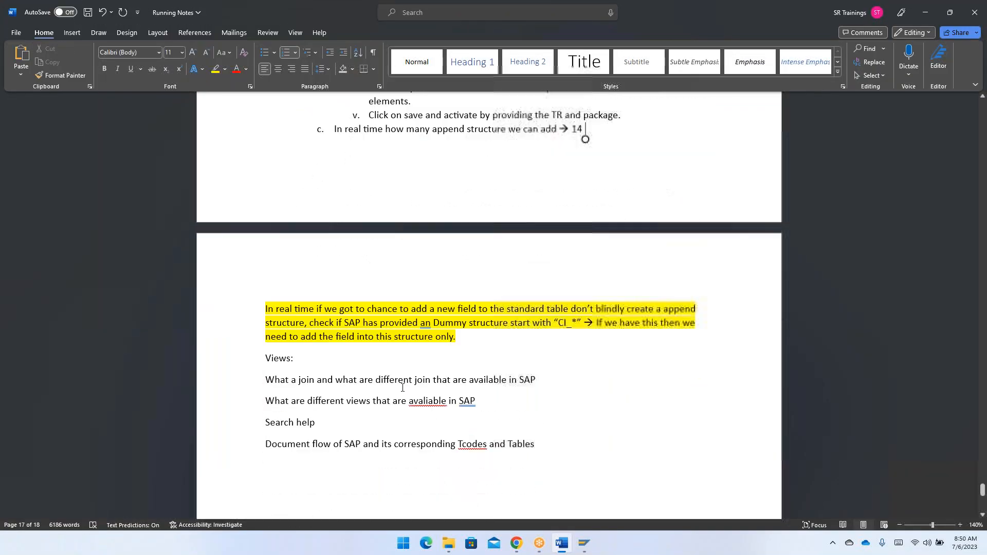
{"action": "left_click", "coordinate": [476, 341]}
{"action": "key", "text": "Return"}
{"action": "type", "text": "Currently"}
{"action": "key", "text": "BackSpace"}
{"action": "key", "text": "BackSpace"}
{"action": "key", "text": "BackSpace"}
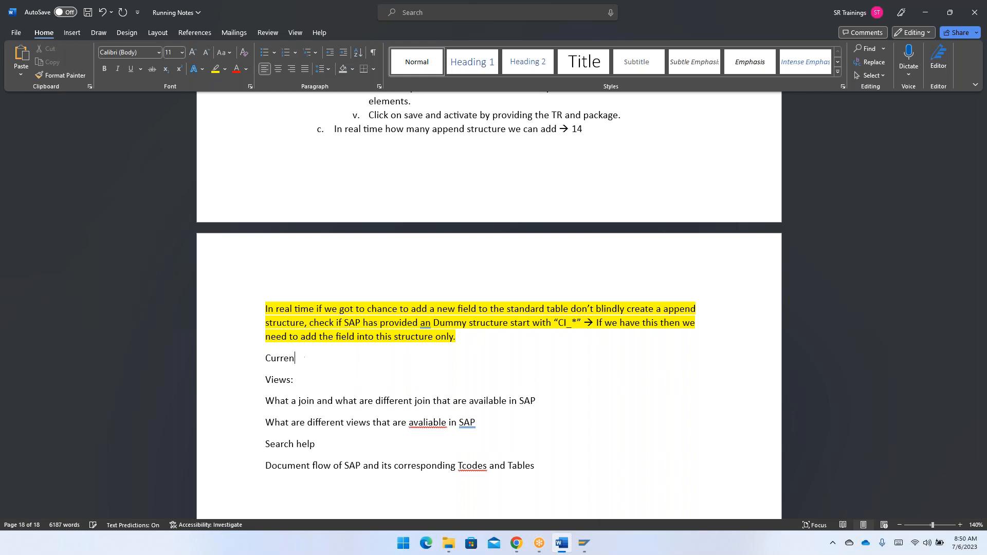
{"action": "type", "text": "cy/quantity"}
{"action": "type", "text": " field"}
{"action": "key", "text": "BackSpace"}
{"action": "key", "text": "BackSpace"}
{"action": "key", "text": "BackSpace"}
{"action": "key", "text": "BackSpace"}
{"action": "key", "text": "BackSpace"}
{"action": "type", "text": "reference fields"}
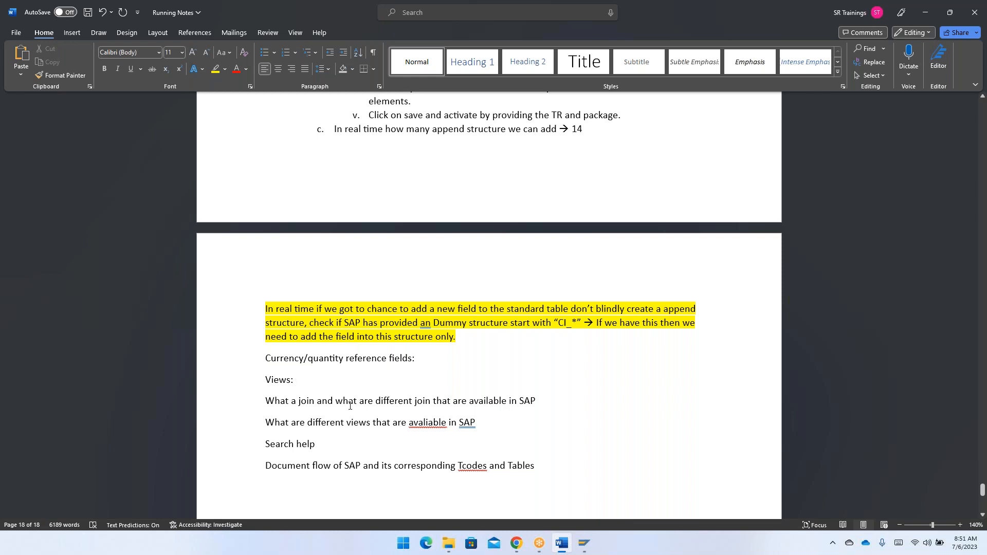
- Correct "avaliable" to "available" in the views question and change "Tcodes" to "T-codes" in the document flow line
{"action": "left_click", "coordinate": [429, 422]}
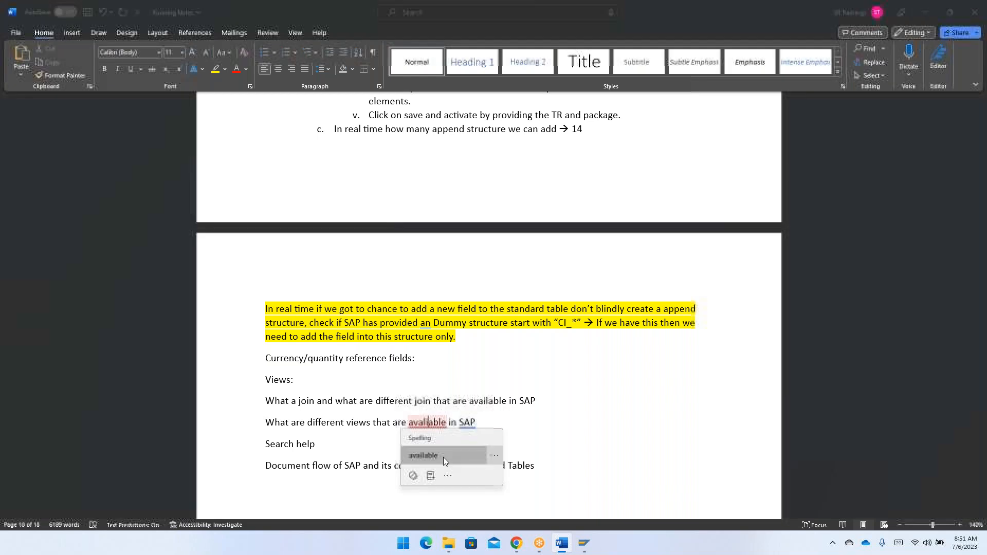
{"action": "left_click", "coordinate": [443, 456]}
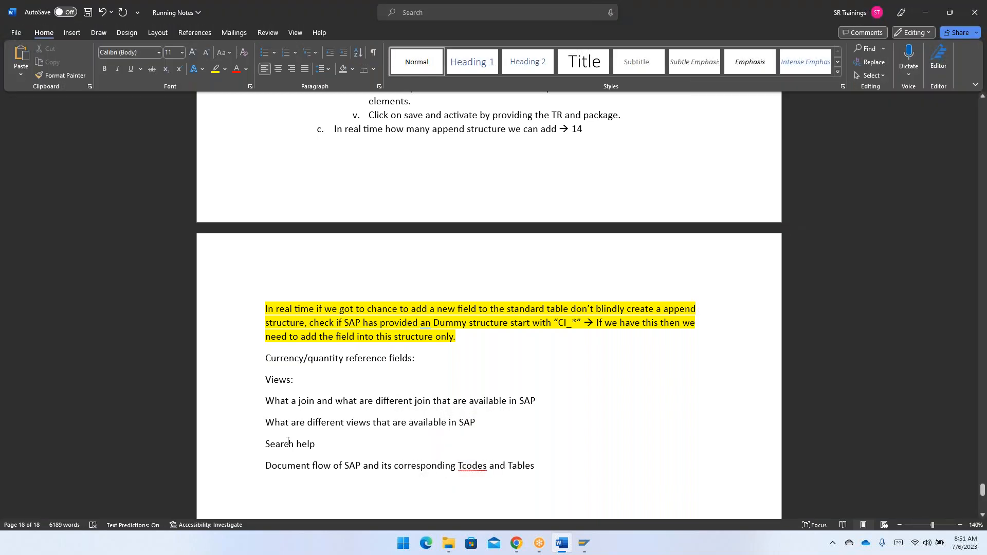
{"action": "left_click", "coordinate": [472, 467]}
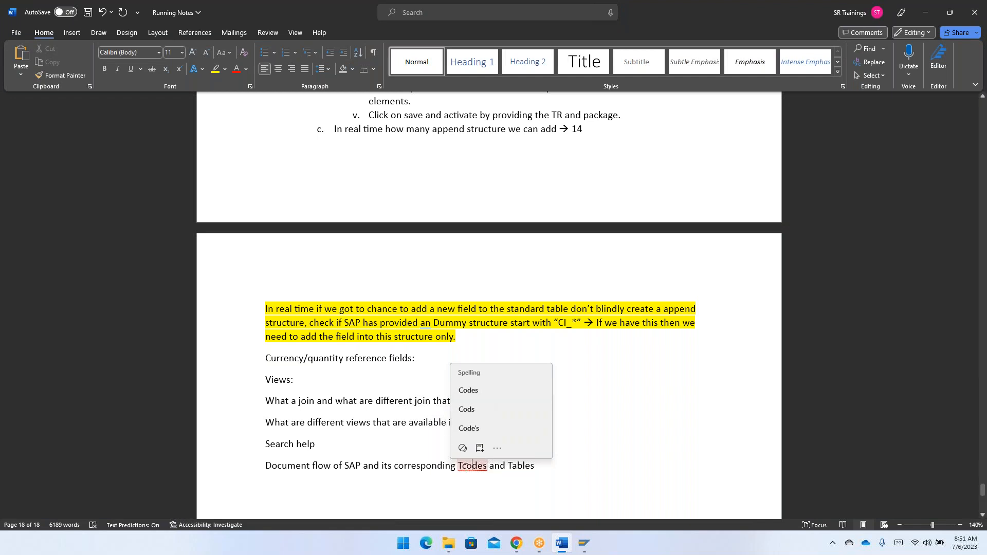
{"action": "left_click", "coordinate": [463, 466]}
{"action": "type", "text": "-"}
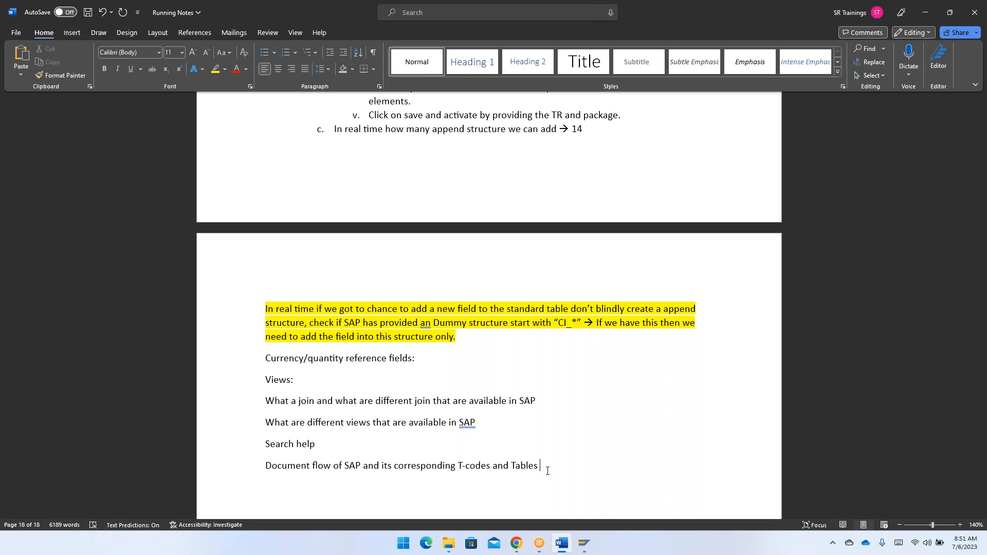
- Select the topic list from the currency/quantity reference fields line through the document flow line to review it
{"action": "left_click_drag", "start_coordinate": [570, 466], "coordinate": [247, 370]}
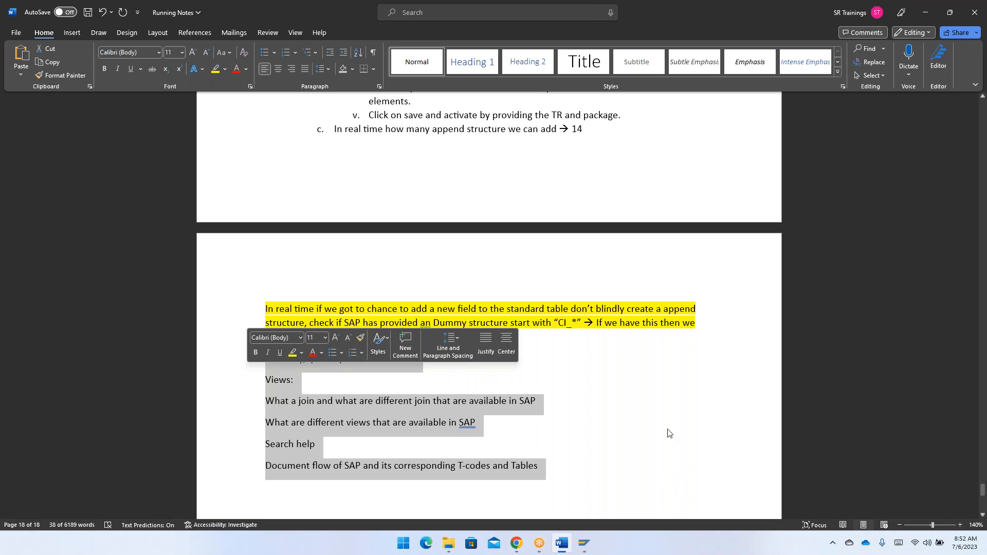
{"action": "left_click", "coordinate": [973, 551]}
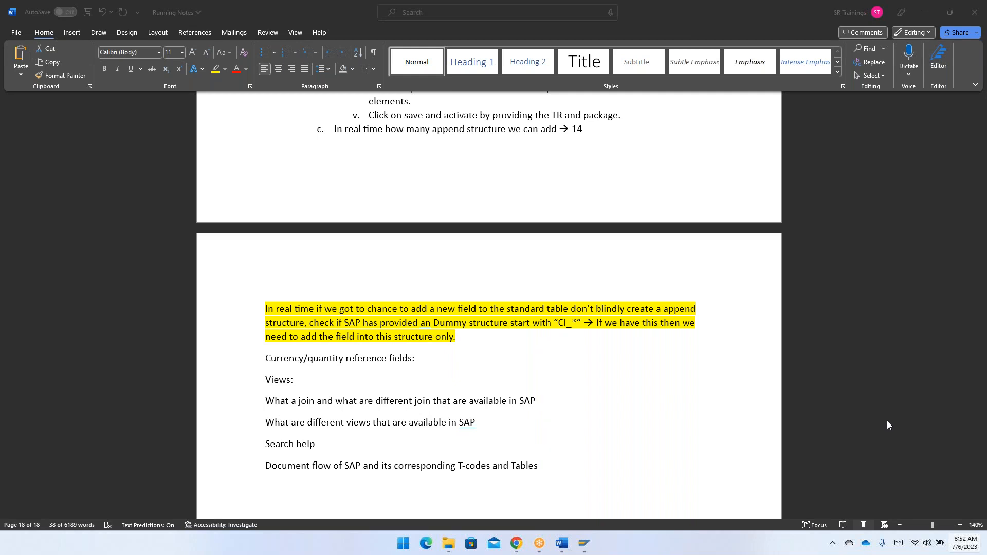
{"action": "left_click", "coordinate": [607, 462]}
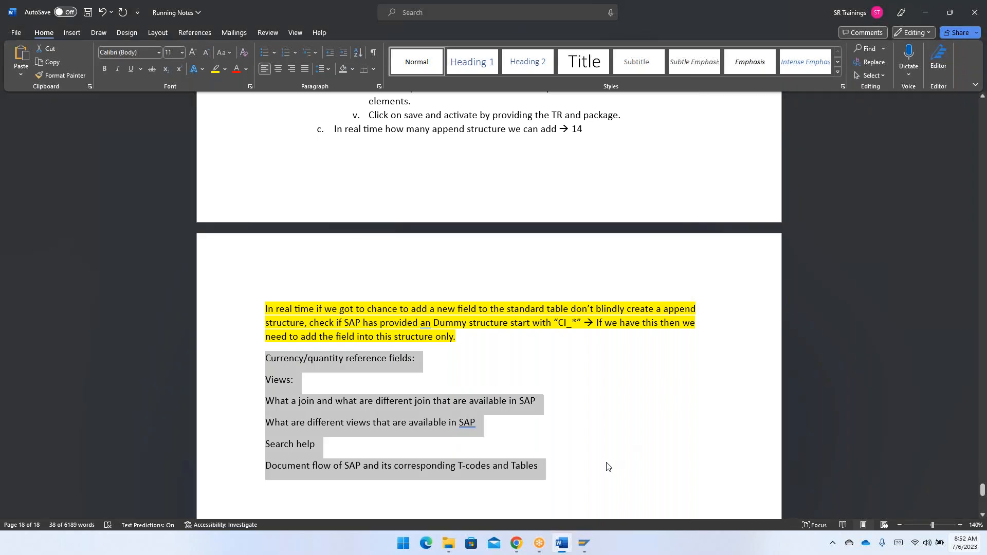